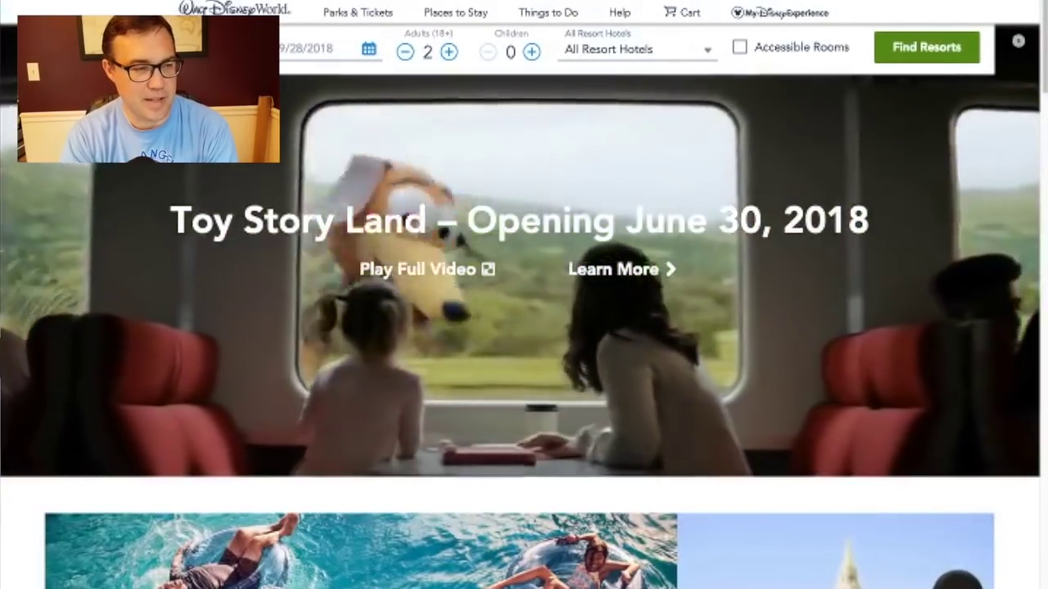
# Step: Open the FastPass+ planning page from the My Disney Experience account options
pyautogui.scroll(1, 524, 295)
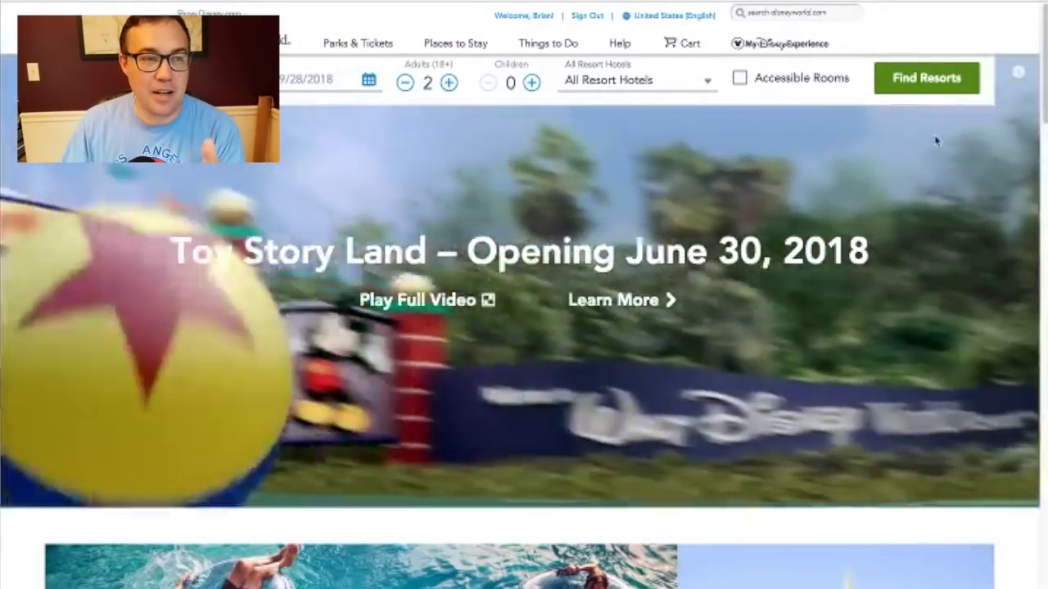
pyautogui.moveTo(741, 49)
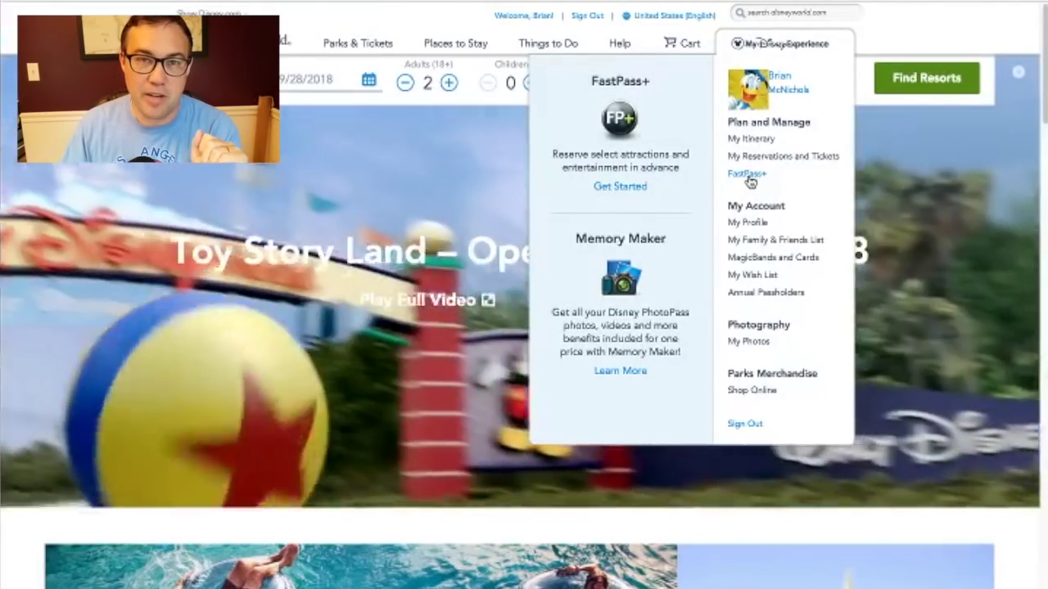
pyautogui.click(750, 180)
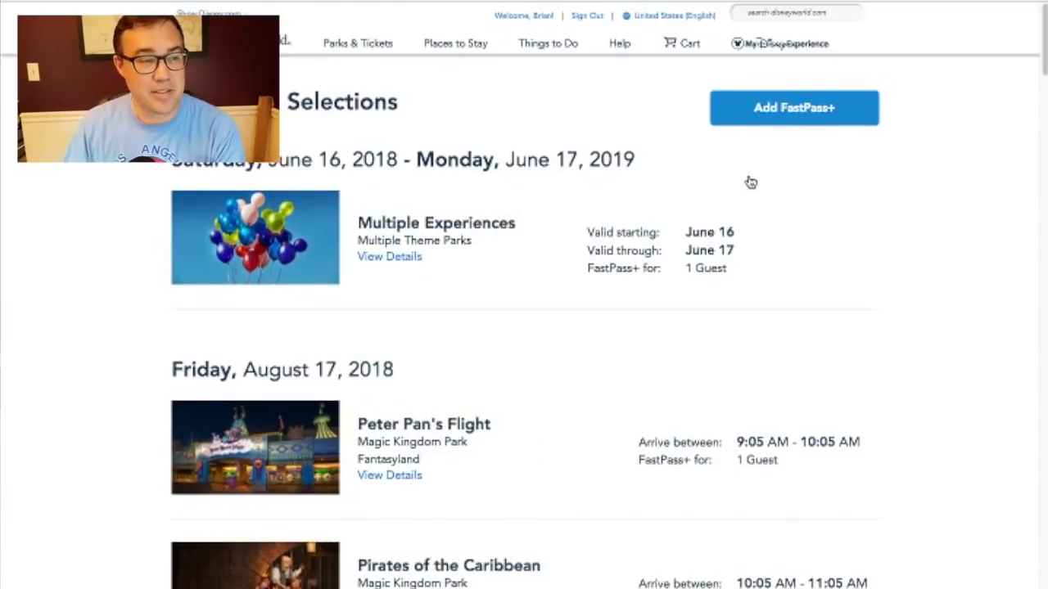
# Step: Review the existing FastPass+ selections, including the multiple-experiences entry and the Friday, August 17, 2018 attractions
pyautogui.scroll(-1, 960, 228)
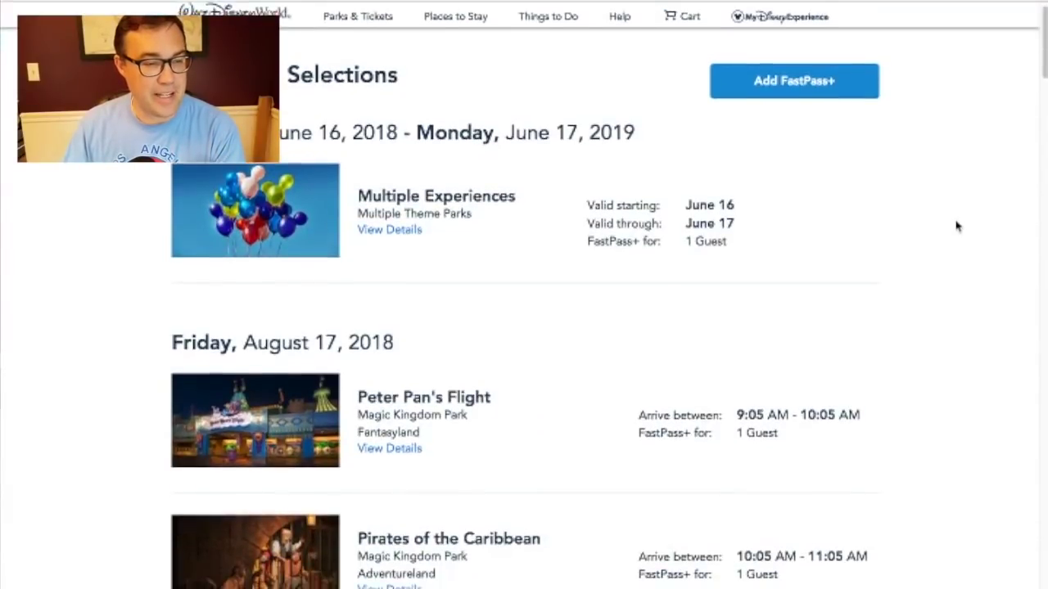
pyautogui.scroll(-1, 960, 227)
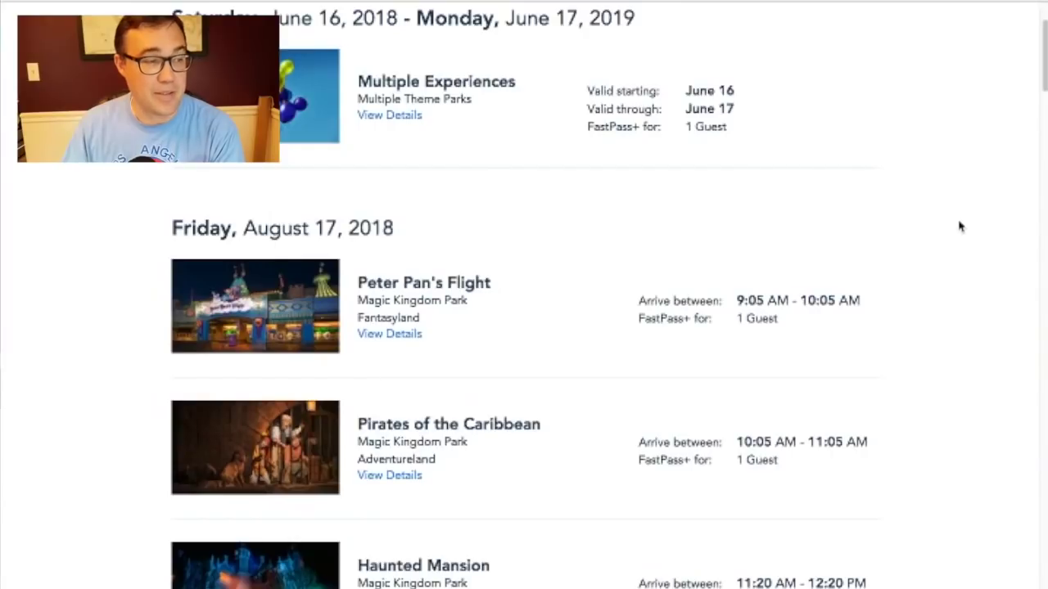
pyautogui.scroll(1, 960, 228)
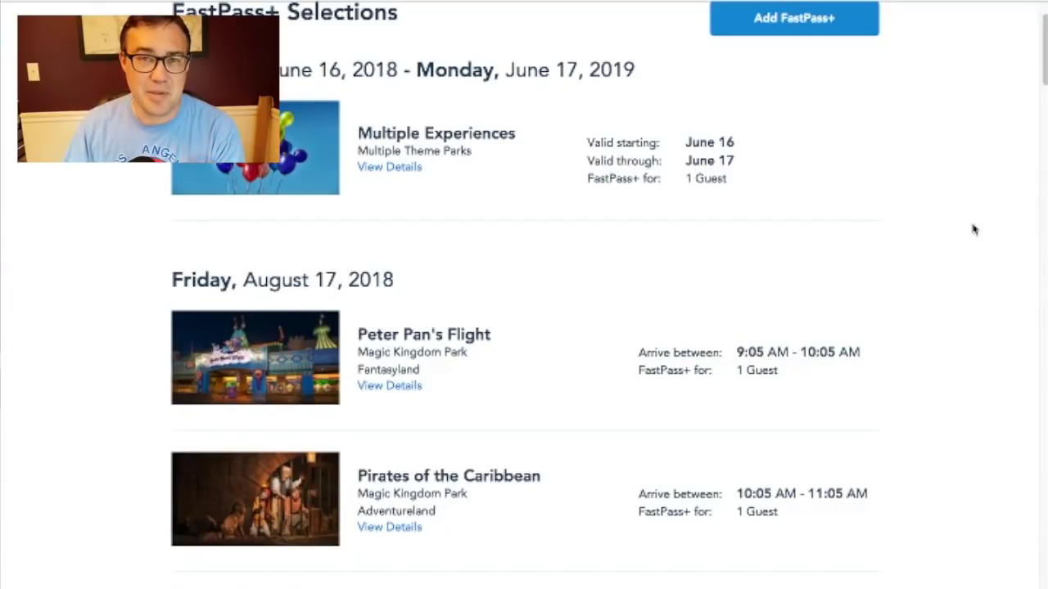
pyautogui.scroll(1, 954, 223)
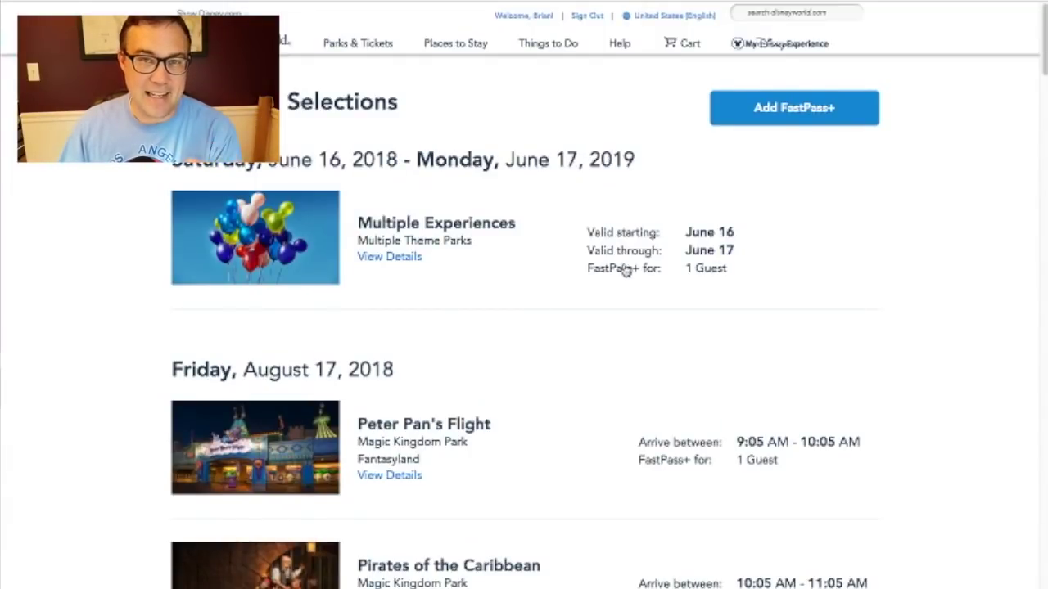
pyautogui.scroll(-1, 921, 268)
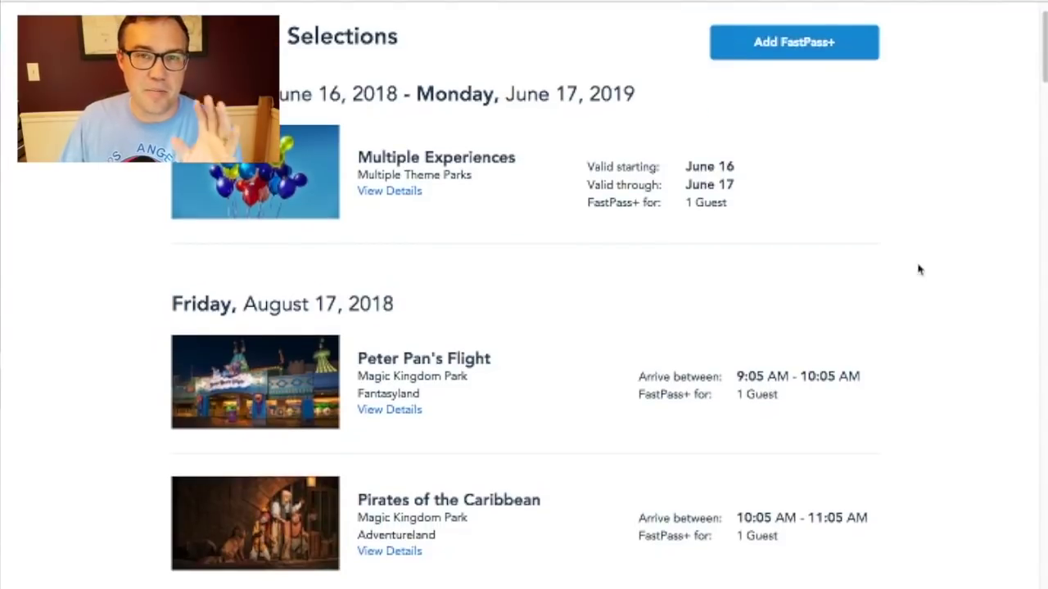
pyautogui.scroll(-1, 917, 272)
pyautogui.scroll(-1, 920, 274)
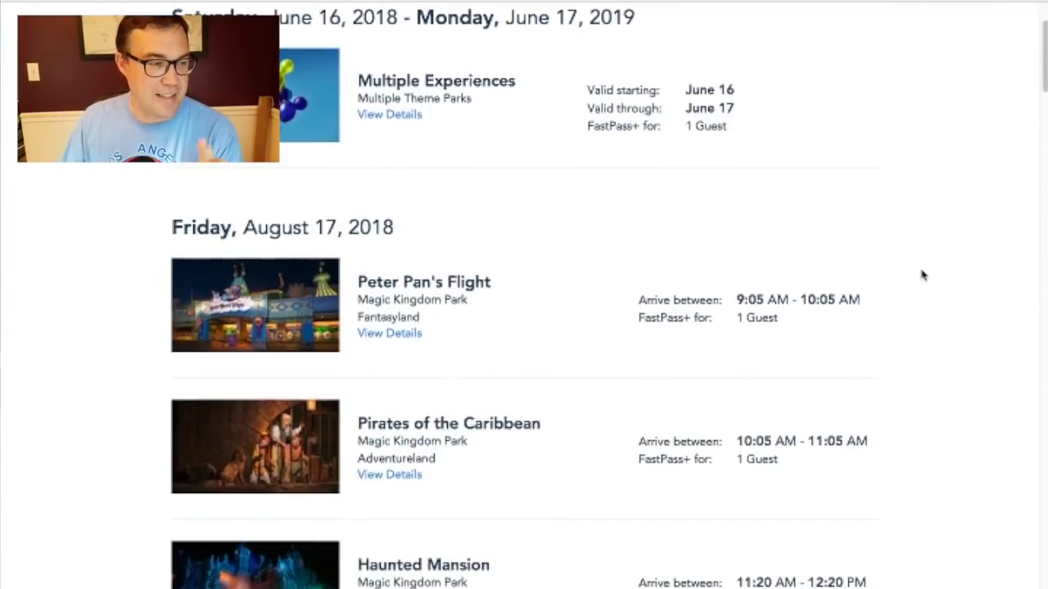
pyautogui.scroll(2, 918, 270)
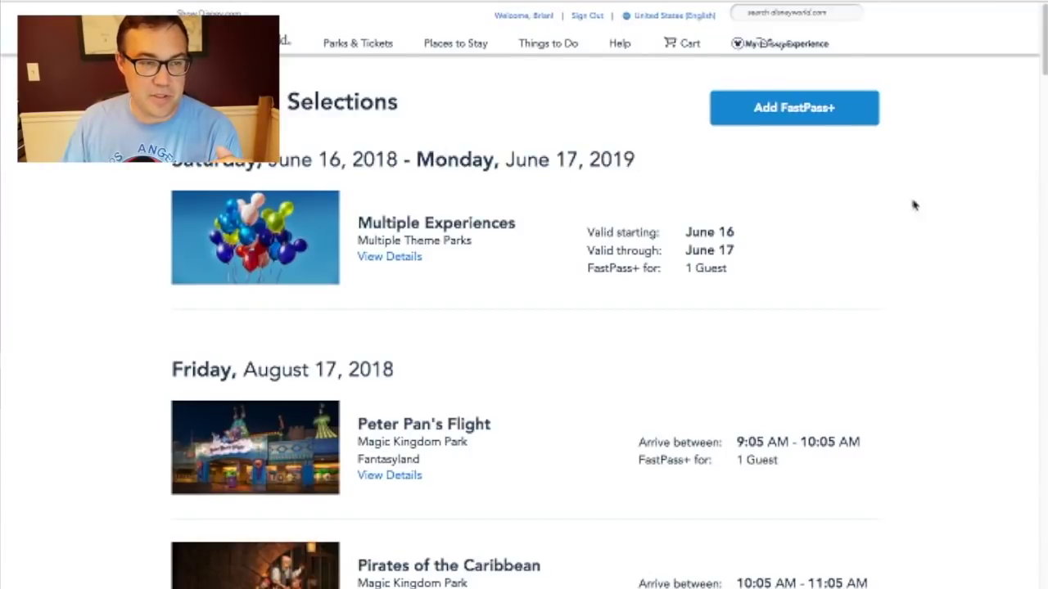
# Step: Start adding a new FastPass+ and continue with only the account holder in the party
pyautogui.click(810, 118)
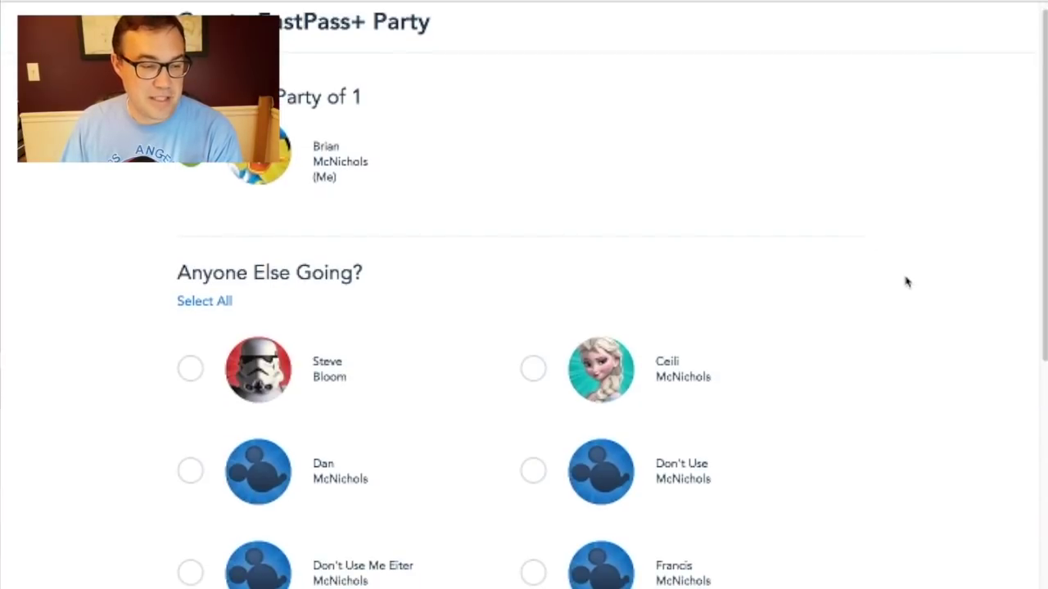
pyautogui.scroll(-6, 905, 282)
pyautogui.scroll(6, 863, 479)
pyautogui.scroll(-6, 870, 484)
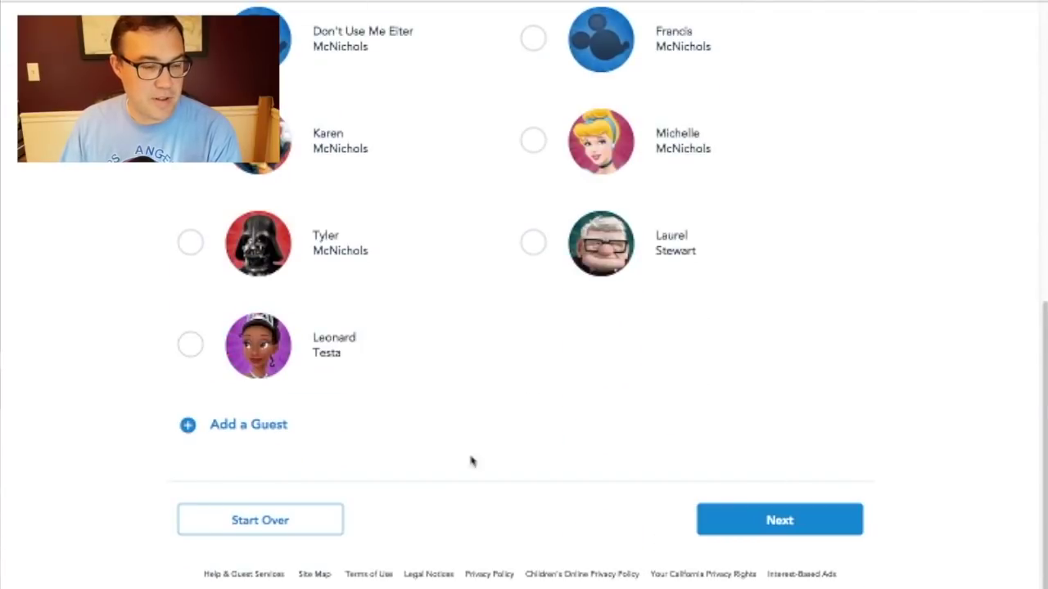
pyautogui.click(781, 530)
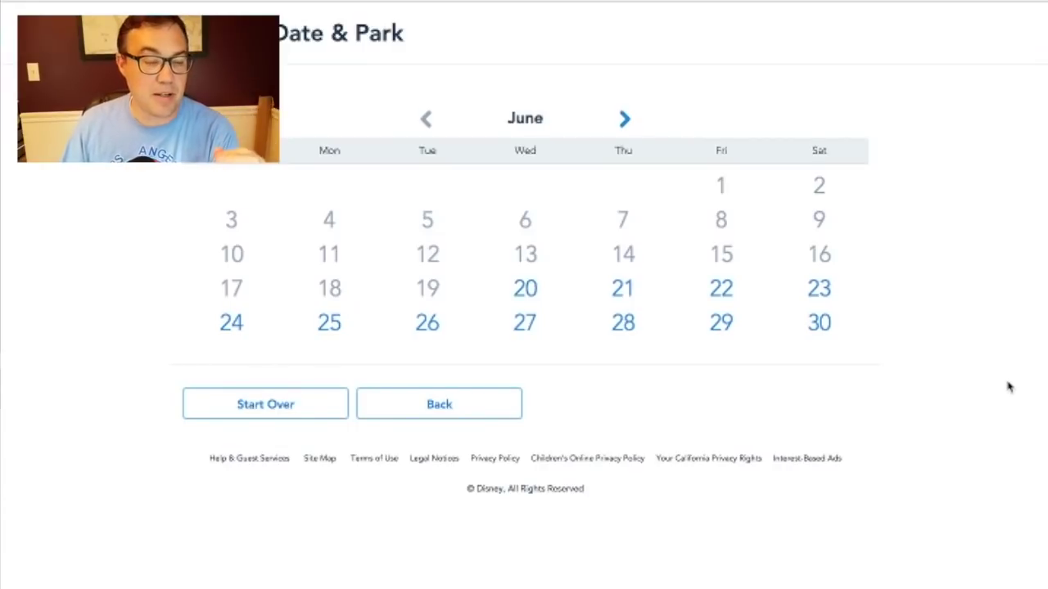
# Step: Choose August 16 as the visit date and Disney's Animal Kingdom Theme Park as the park
pyautogui.click(624, 121)
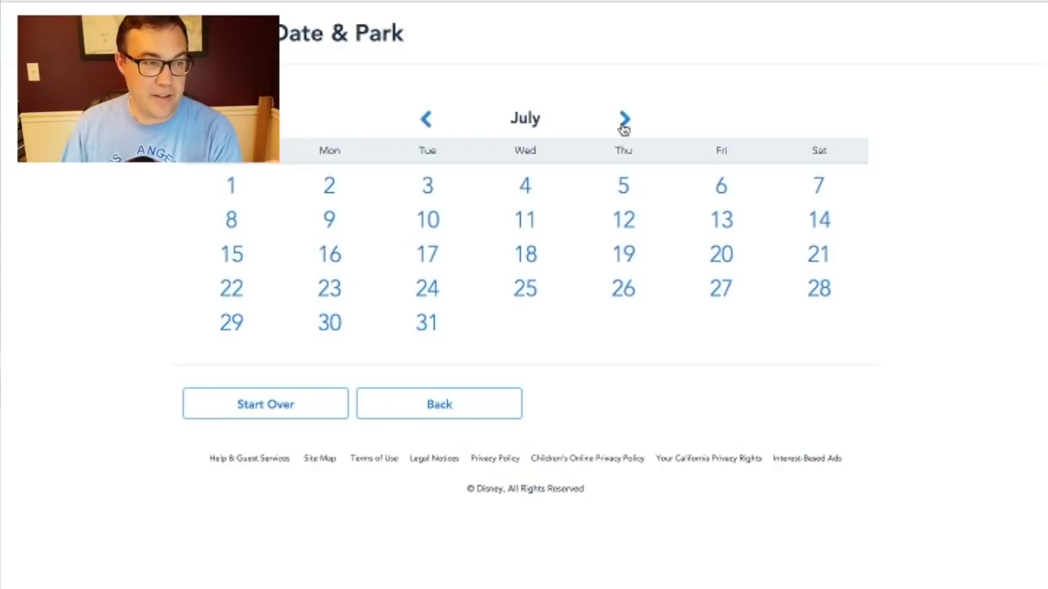
pyautogui.click(623, 121)
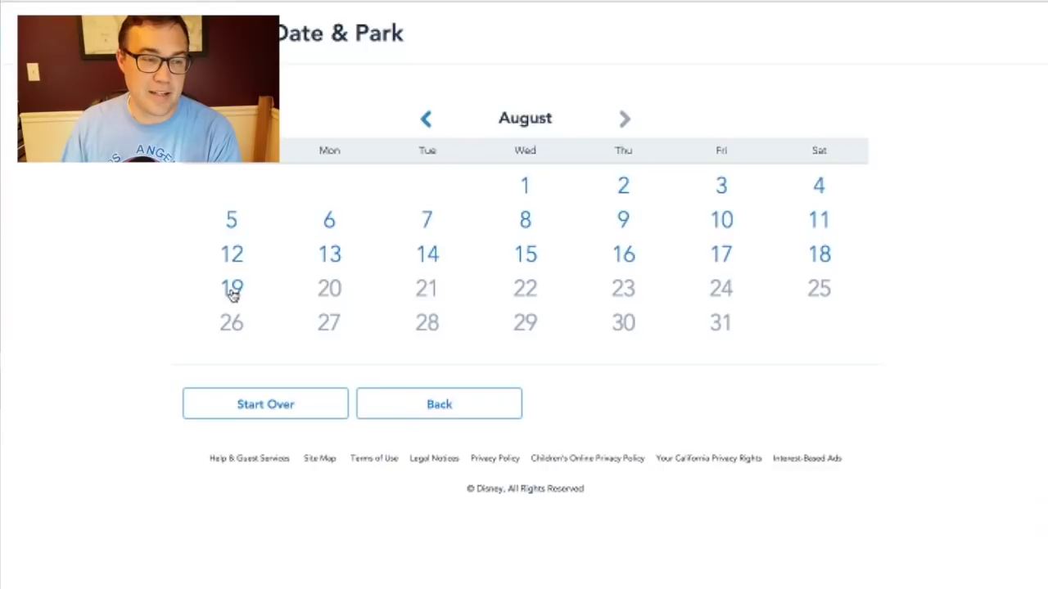
pyautogui.click(627, 266)
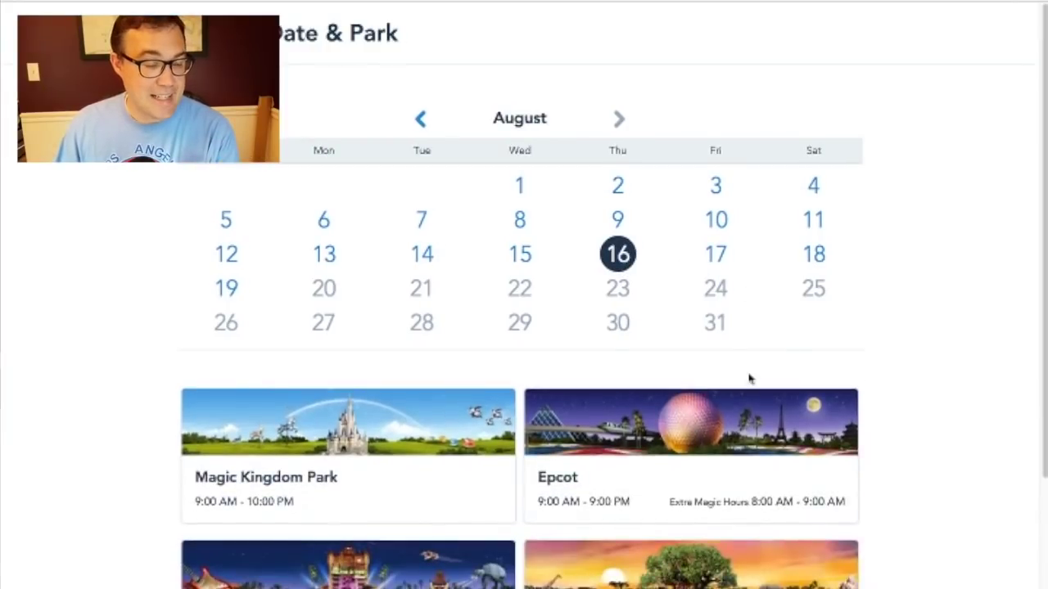
pyautogui.scroll(-1, 816, 352)
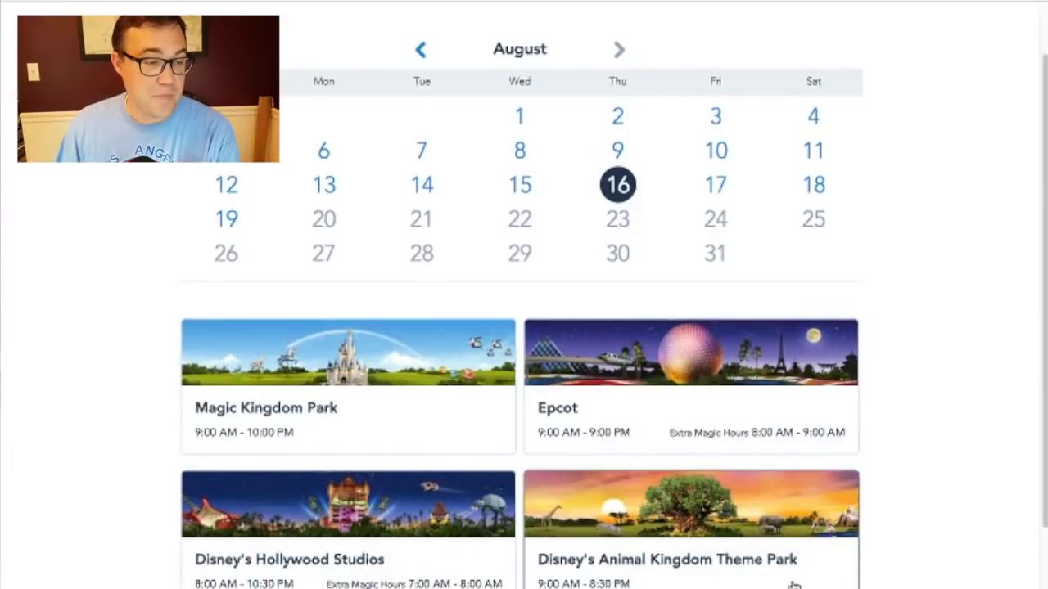
pyautogui.scroll(-1, 184, 298)
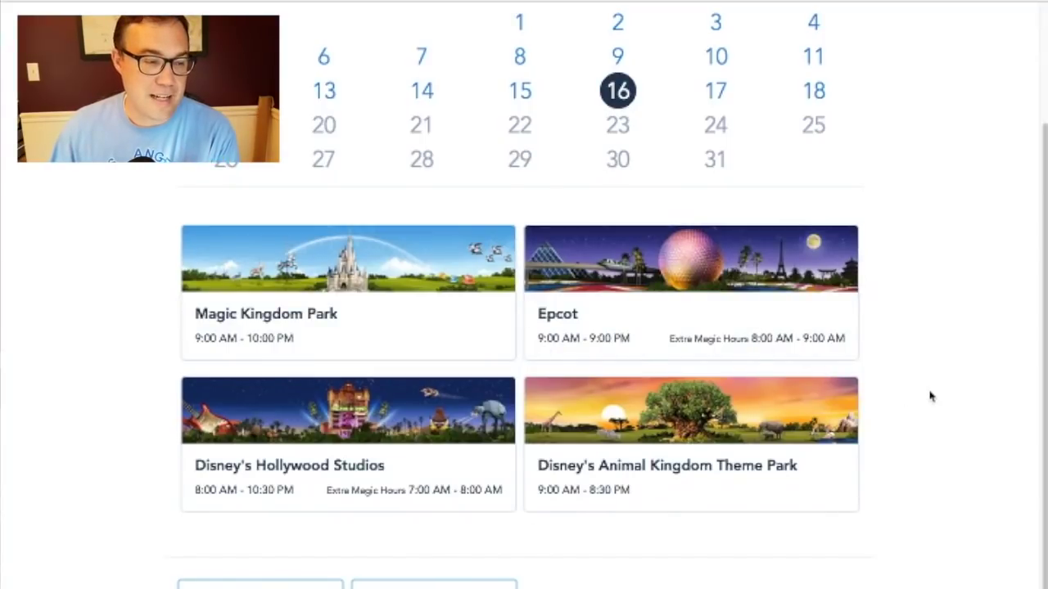
pyautogui.click(714, 440)
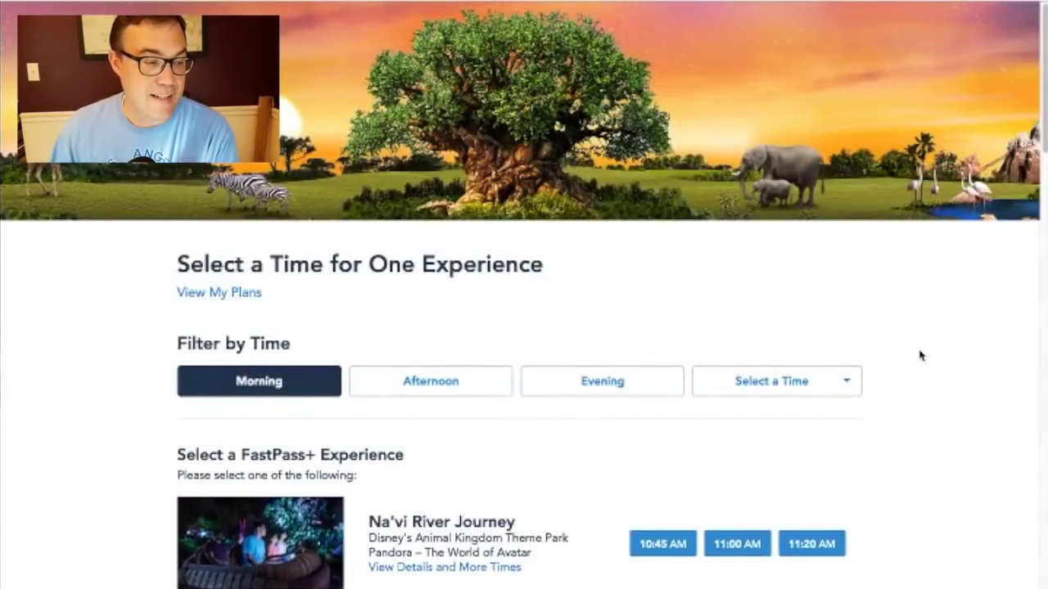
# Step: Examine the morning FastPass+ times for Animal Kingdom, from Na'vi River Journey through the currently unavailable experiences
pyautogui.scroll(-1, 920, 356)
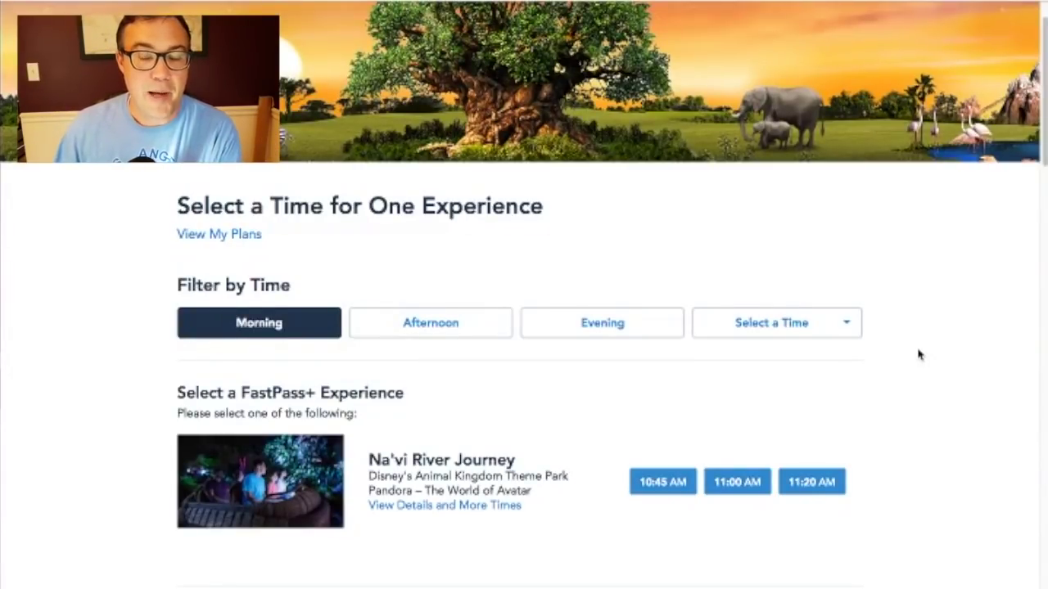
pyautogui.scroll(-3, 920, 354)
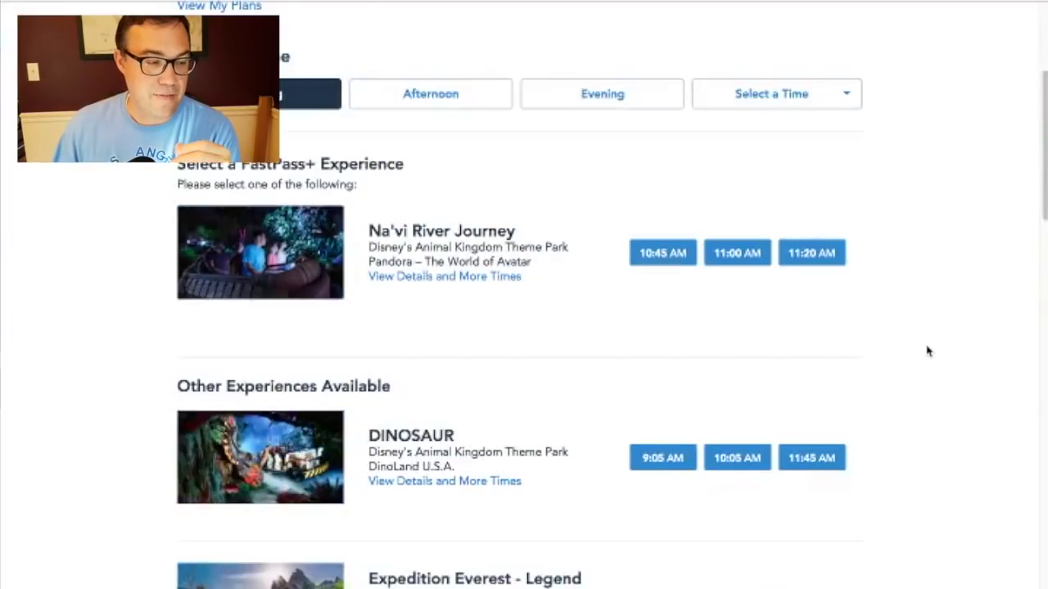
pyautogui.scroll(-1, 929, 352)
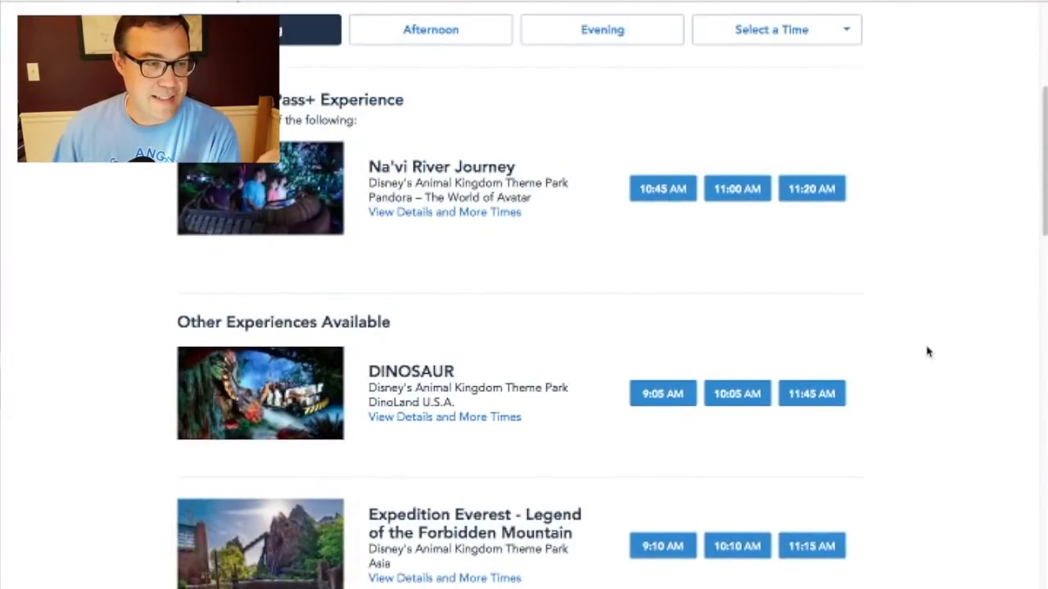
pyautogui.scroll(-6, 942, 360)
pyautogui.scroll(-15, 949, 367)
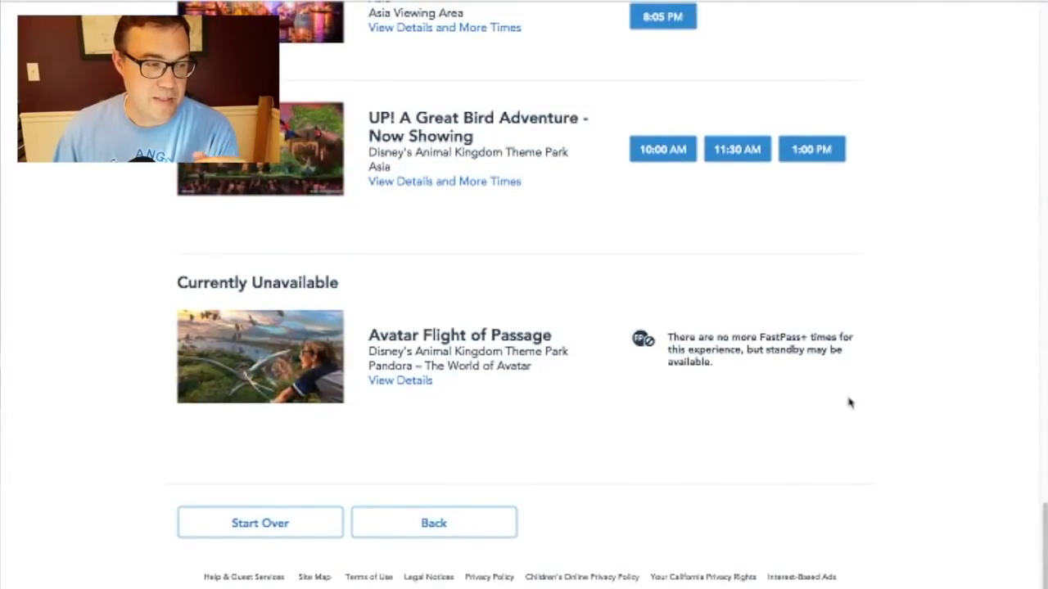
pyautogui.scroll(15, 930, 426)
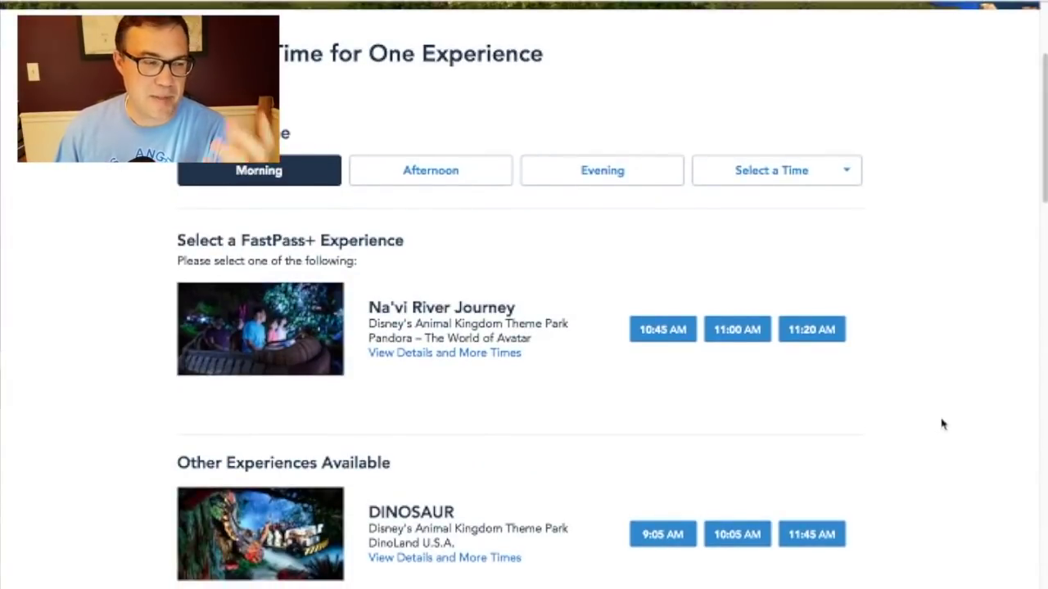
pyautogui.scroll(-15, 939, 423)
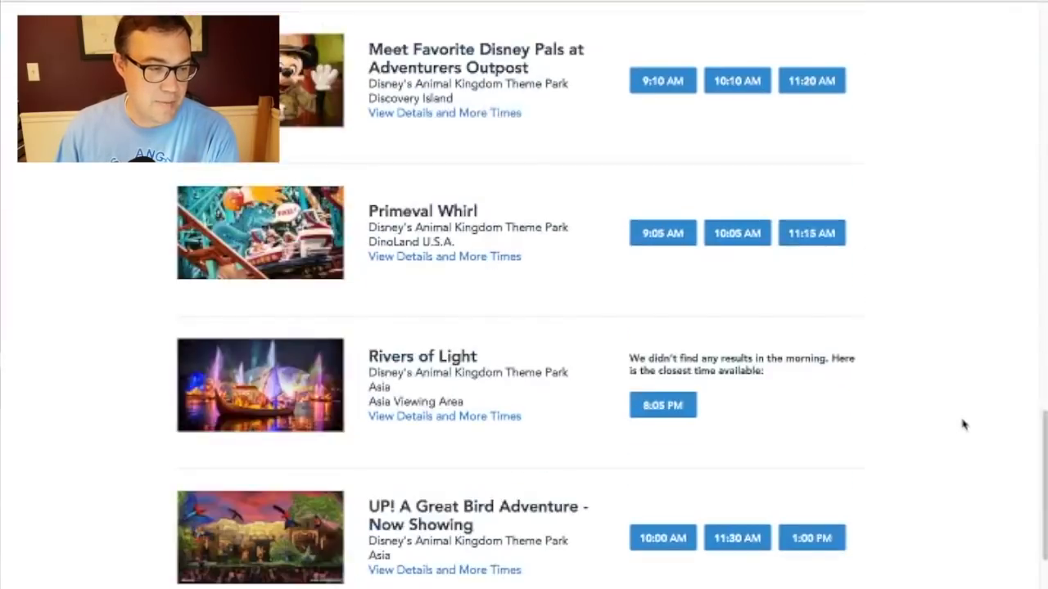
pyautogui.scroll(-5, 963, 424)
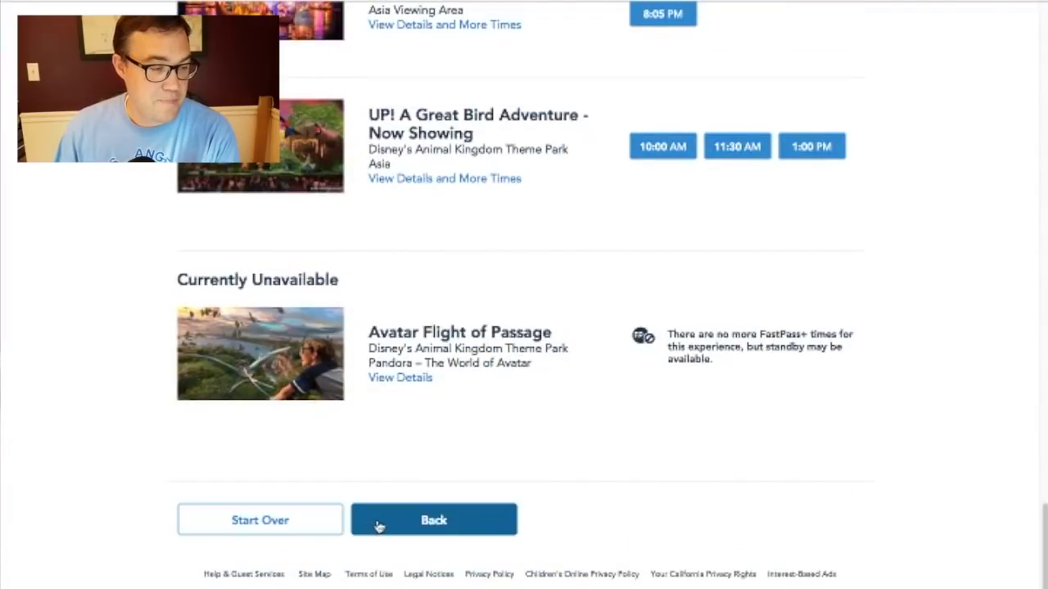
# Step: Return to the date and park selection and choose Epcot for August 16
pyautogui.click(421, 531)
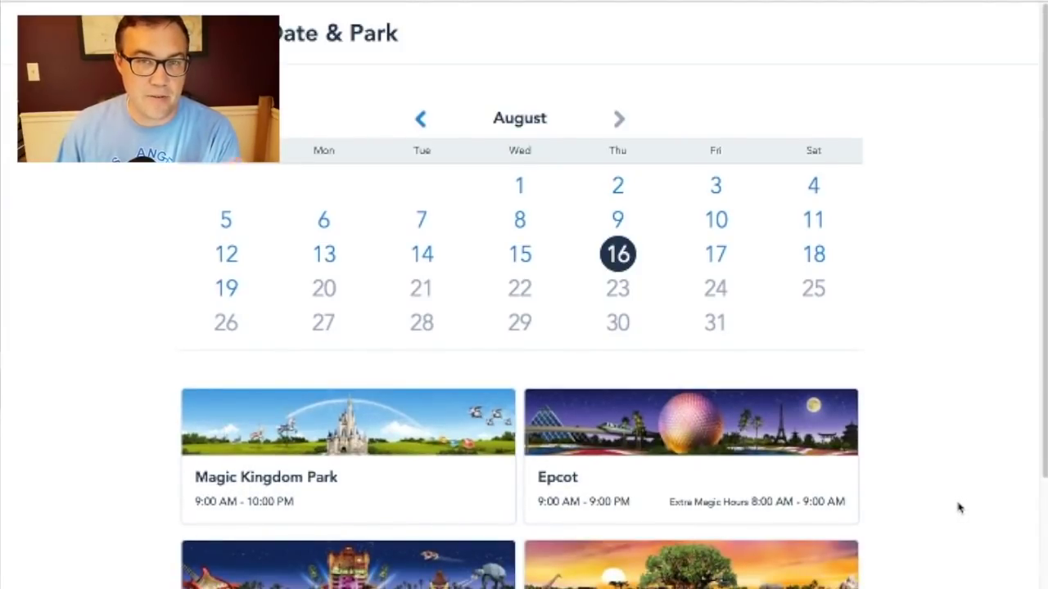
pyautogui.scroll(-2, 946, 426)
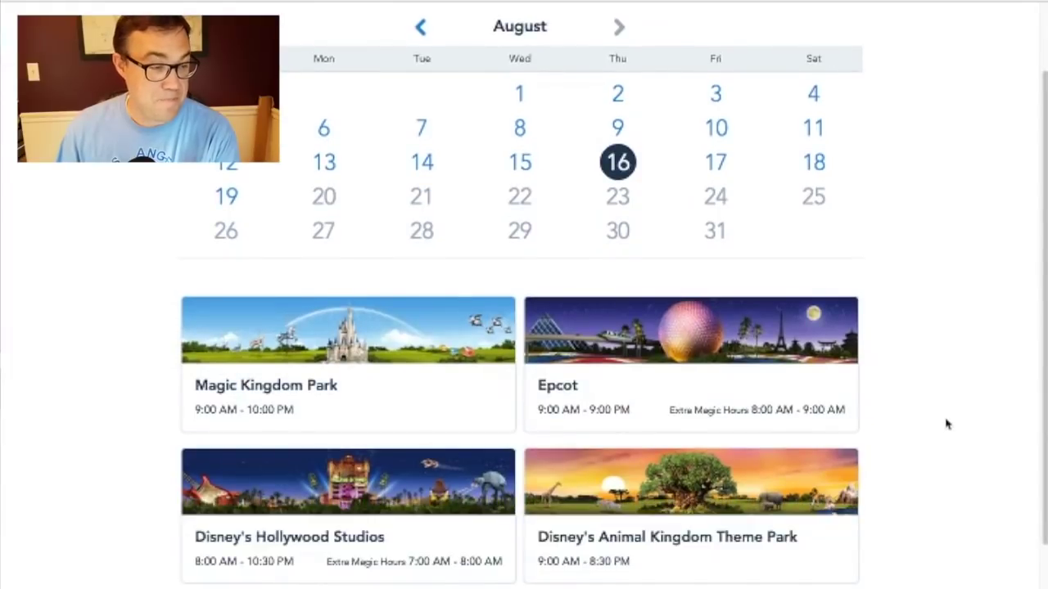
pyautogui.click(795, 353)
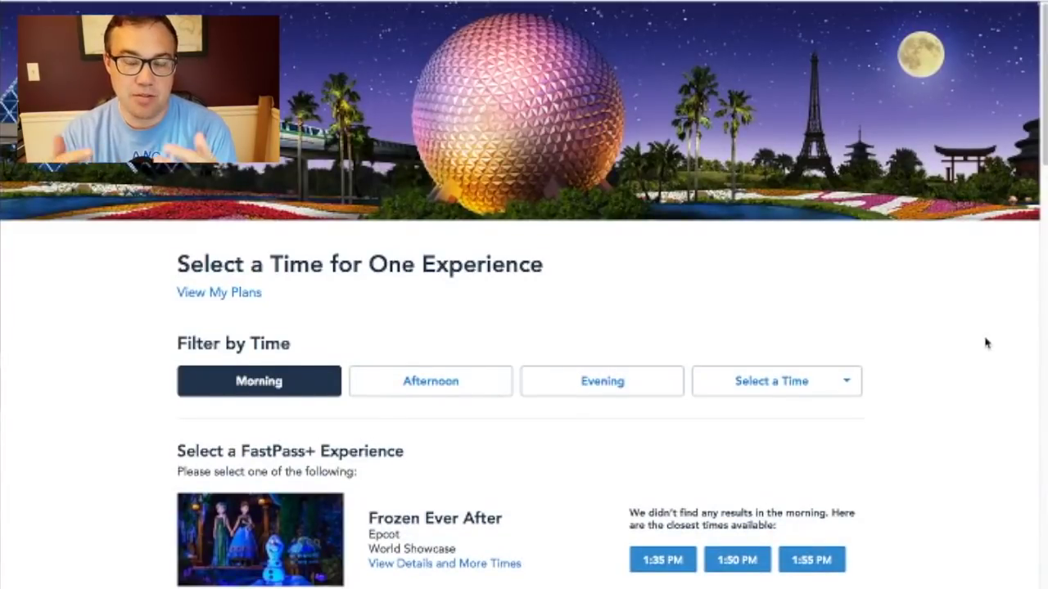
# Step: Examine the morning FastPass+ times for Epcot, from Frozen Ever After through Test Track and the other available experiences
pyautogui.scroll(-5, 986, 343)
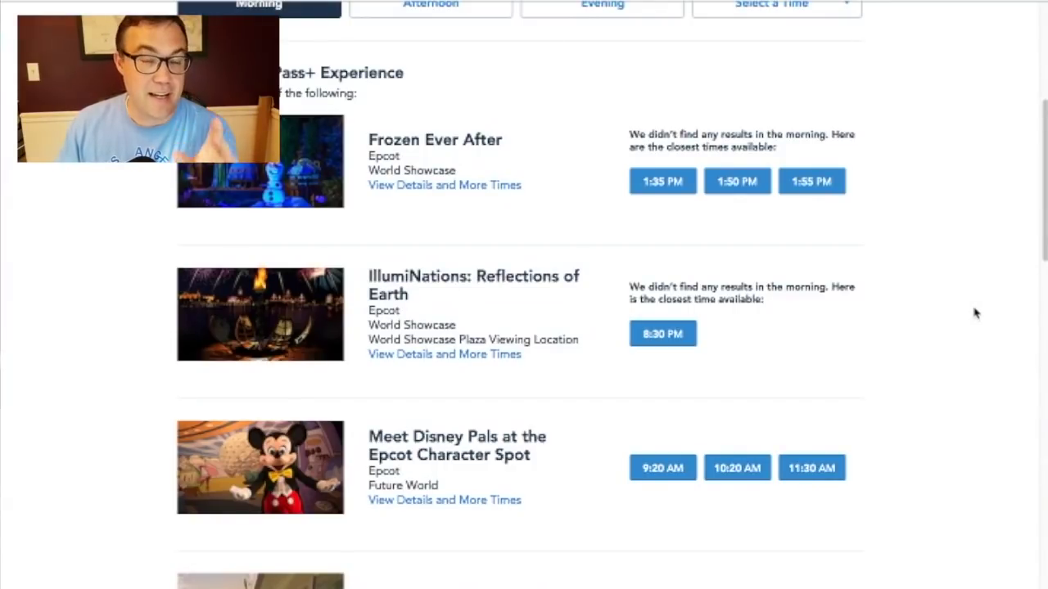
pyautogui.scroll(-1, 975, 304)
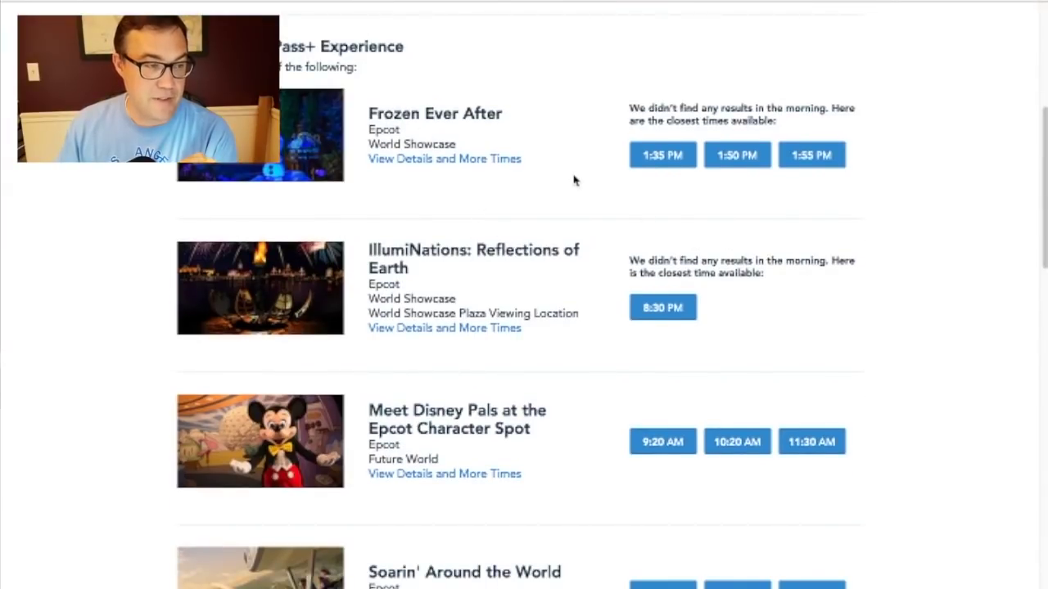
pyautogui.scroll(-2, 574, 180)
pyautogui.scroll(-4, 844, 260)
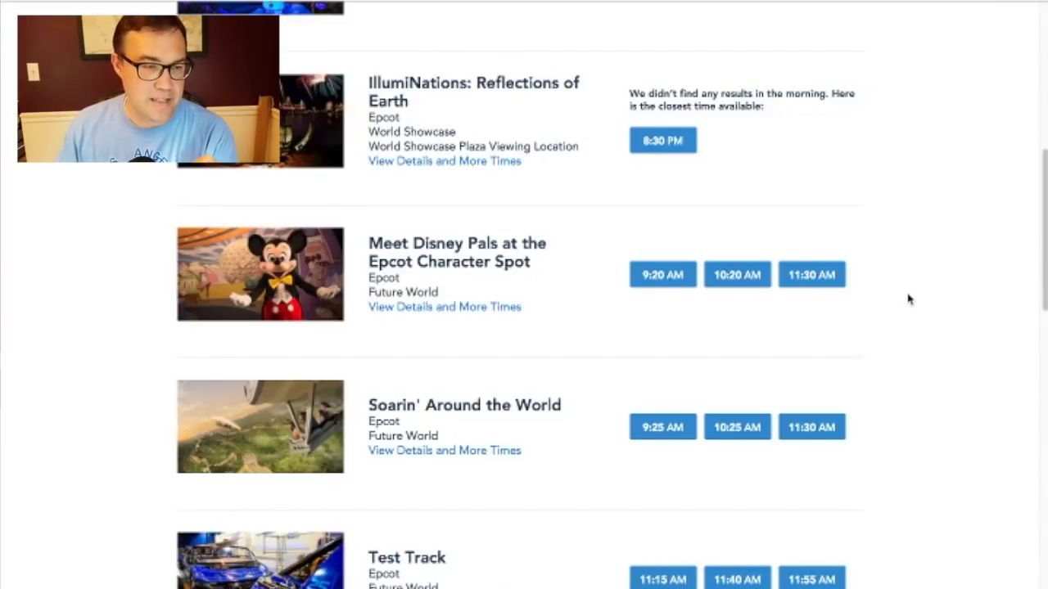
pyautogui.scroll(-3, 908, 299)
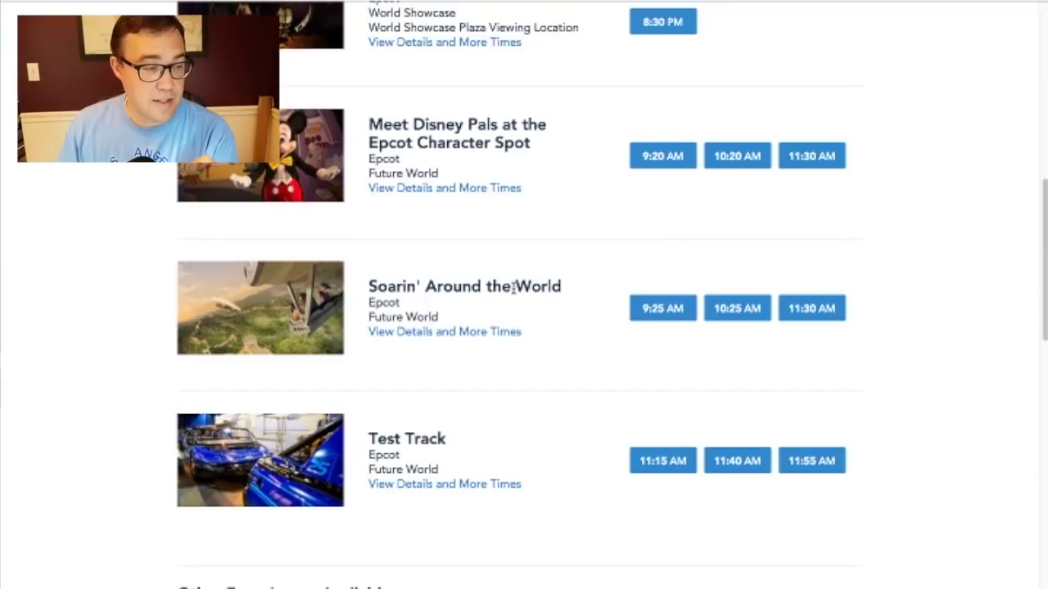
pyautogui.scroll(7, 941, 415)
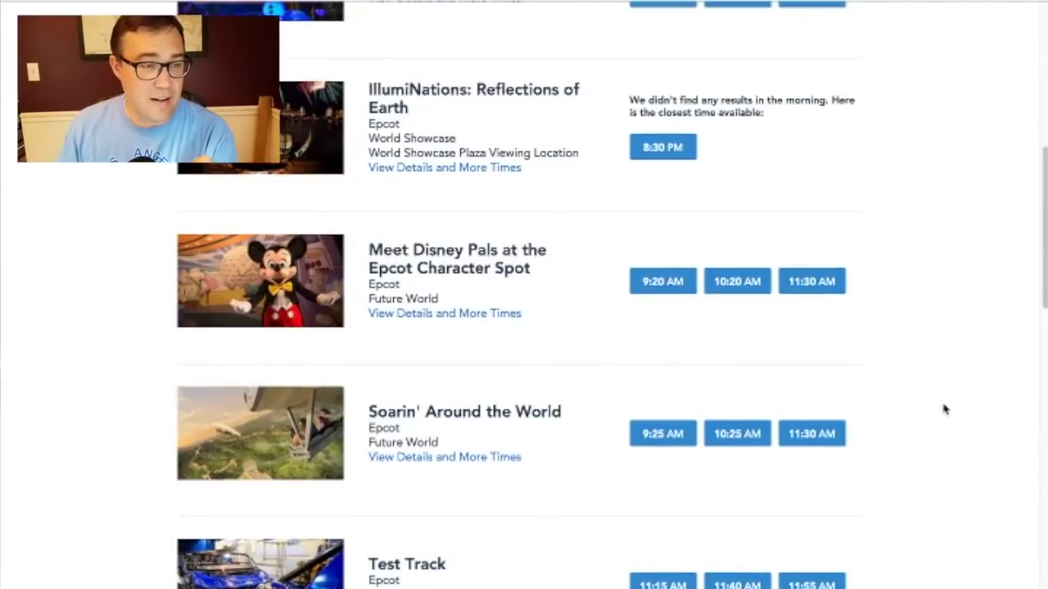
pyautogui.scroll(-9, 929, 279)
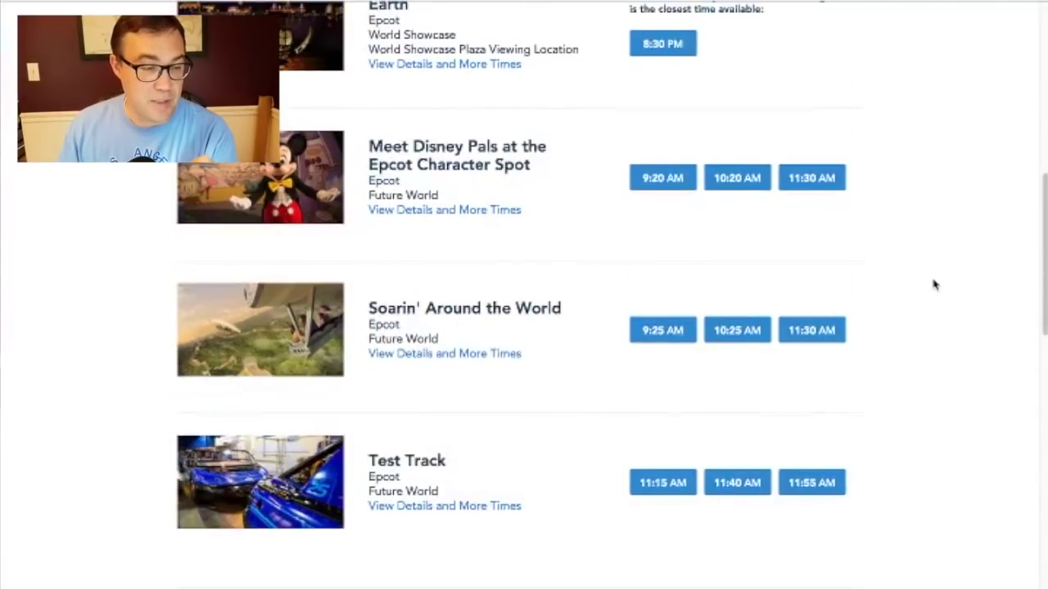
pyautogui.scroll(2, 926, 283)
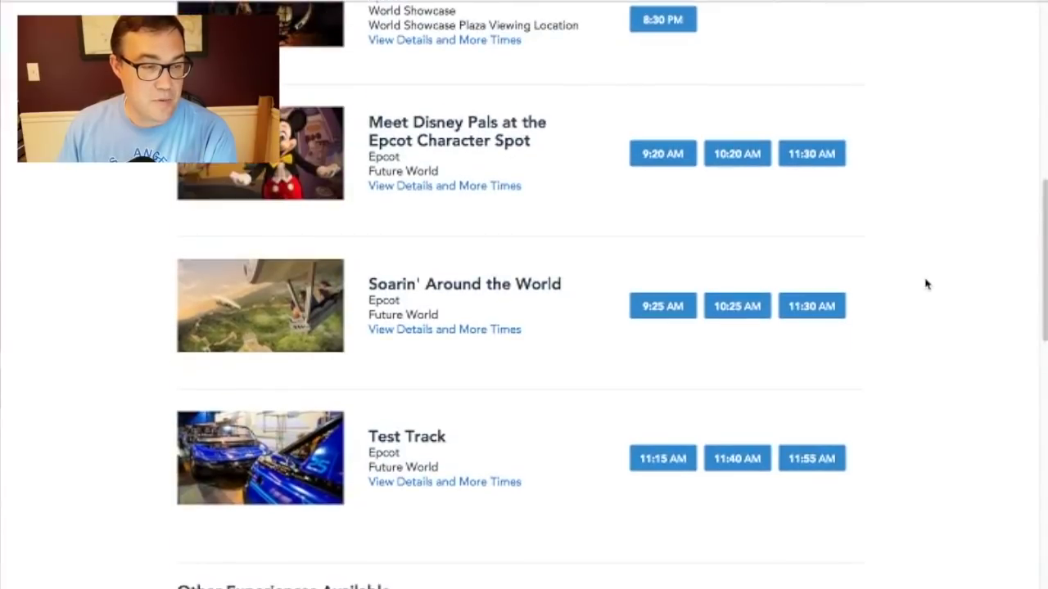
pyautogui.scroll(6, 662, 470)
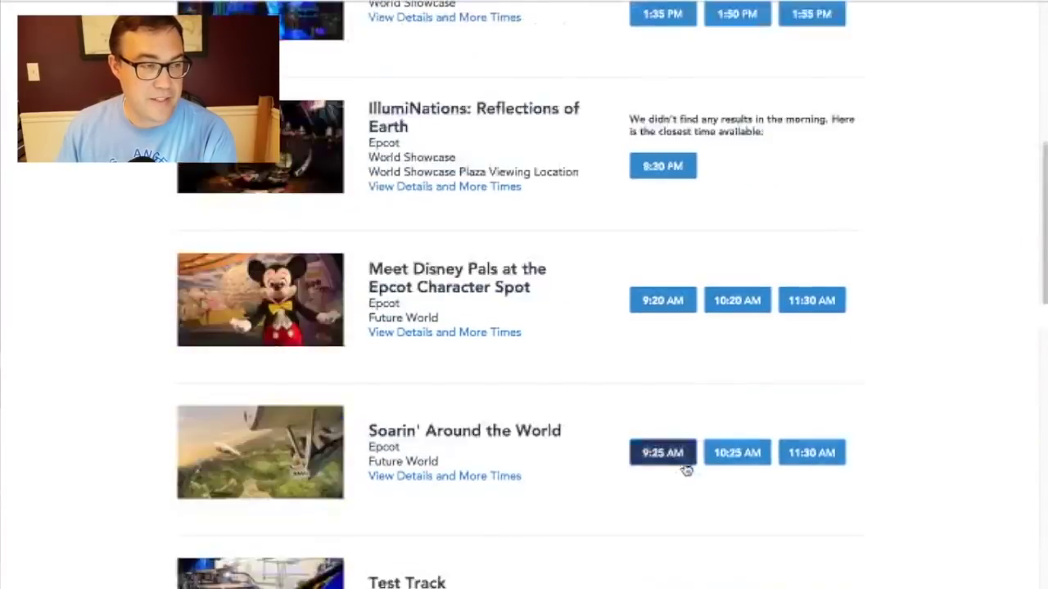
pyautogui.scroll(-3, 980, 309)
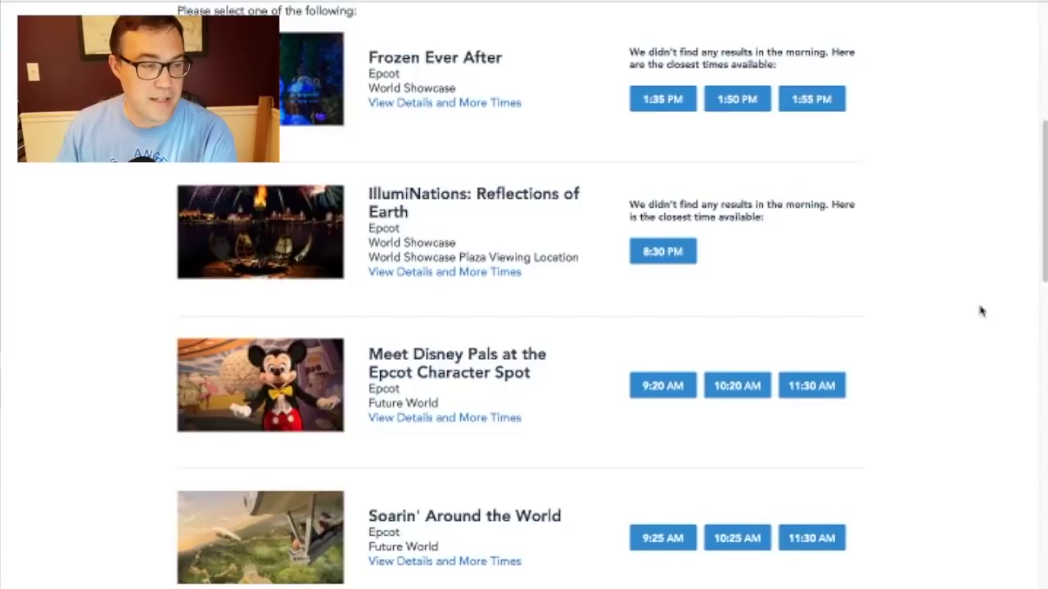
pyautogui.scroll(-4, 970, 306)
pyautogui.scroll(9, 966, 304)
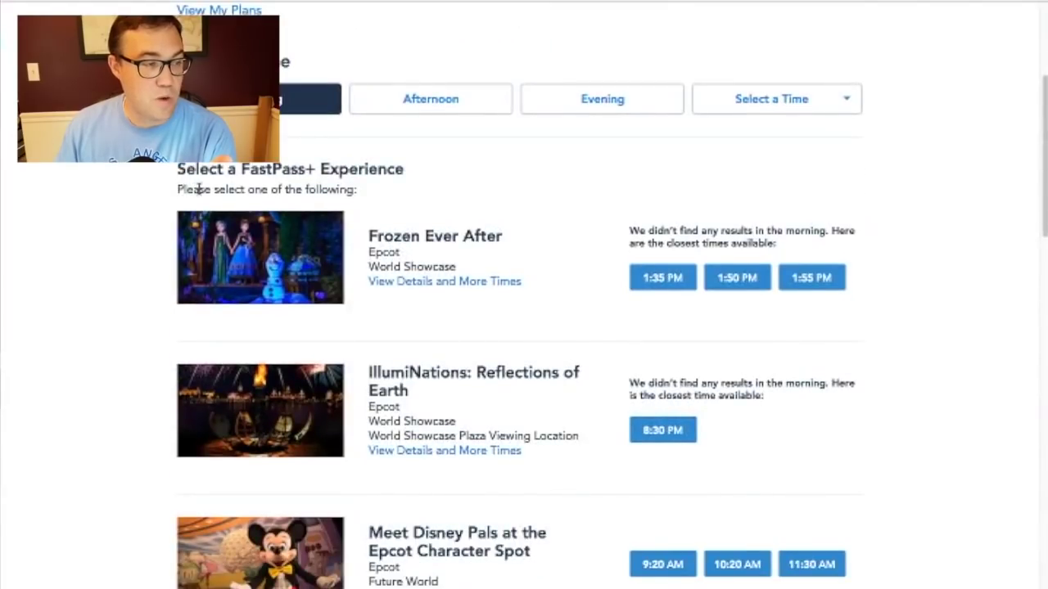
pyautogui.scroll(-3, 375, 205)
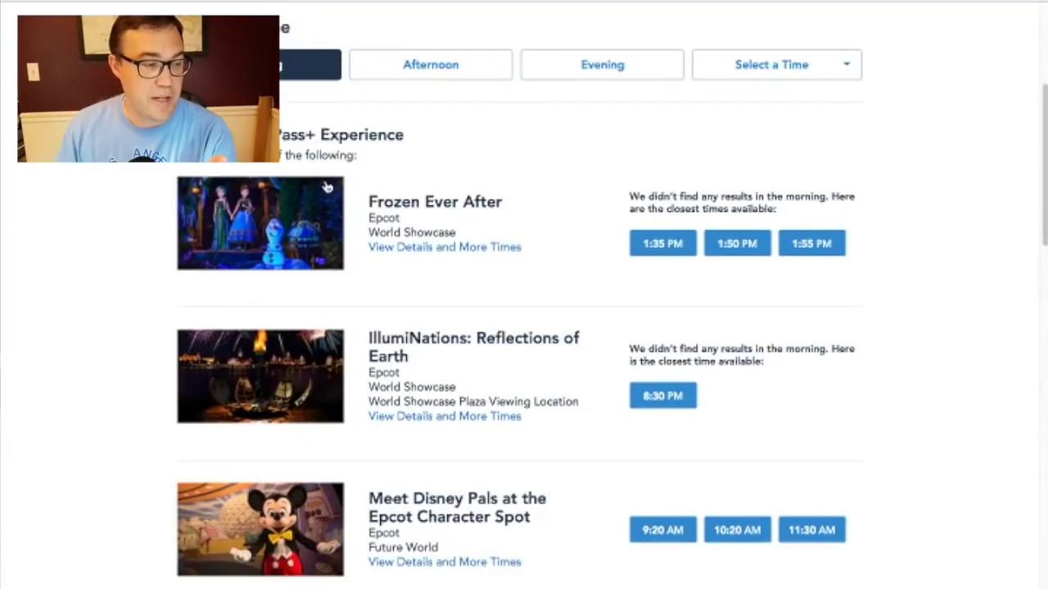
pyautogui.scroll(-6, 356, 311)
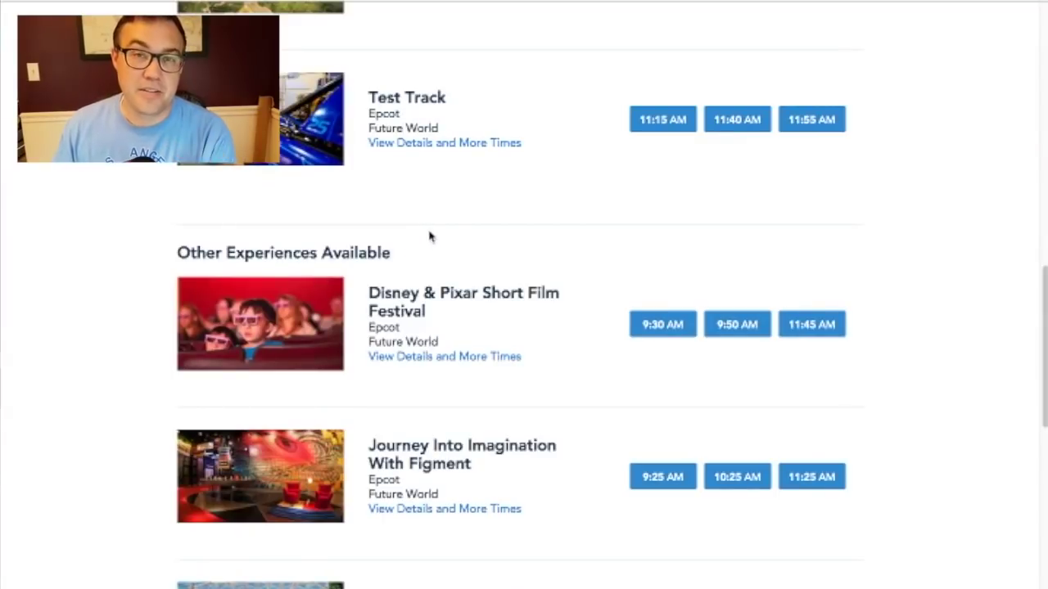
pyautogui.scroll(-1, 546, 258)
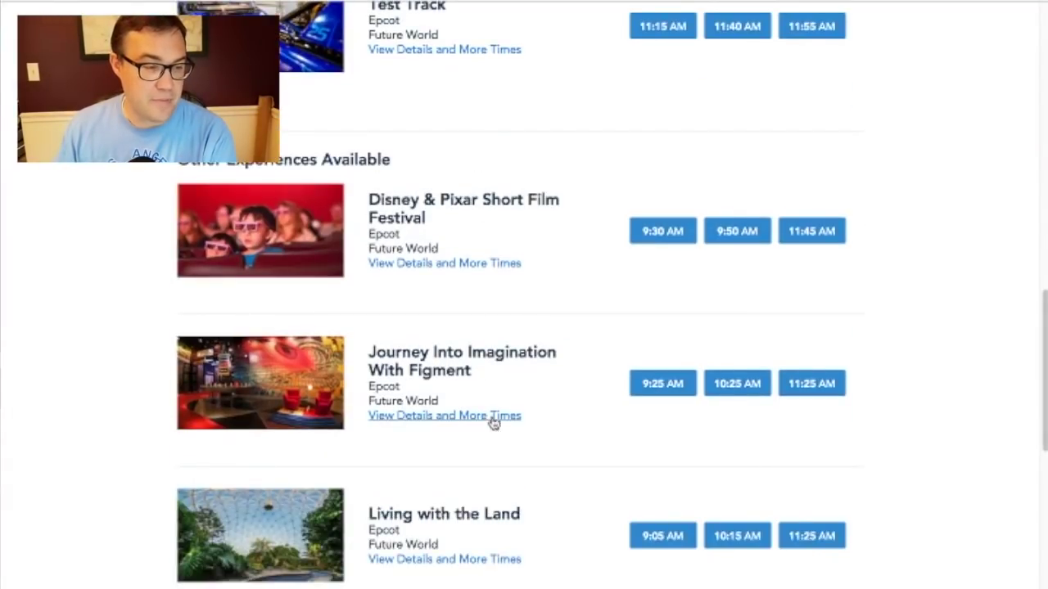
pyautogui.scroll(6, 947, 456)
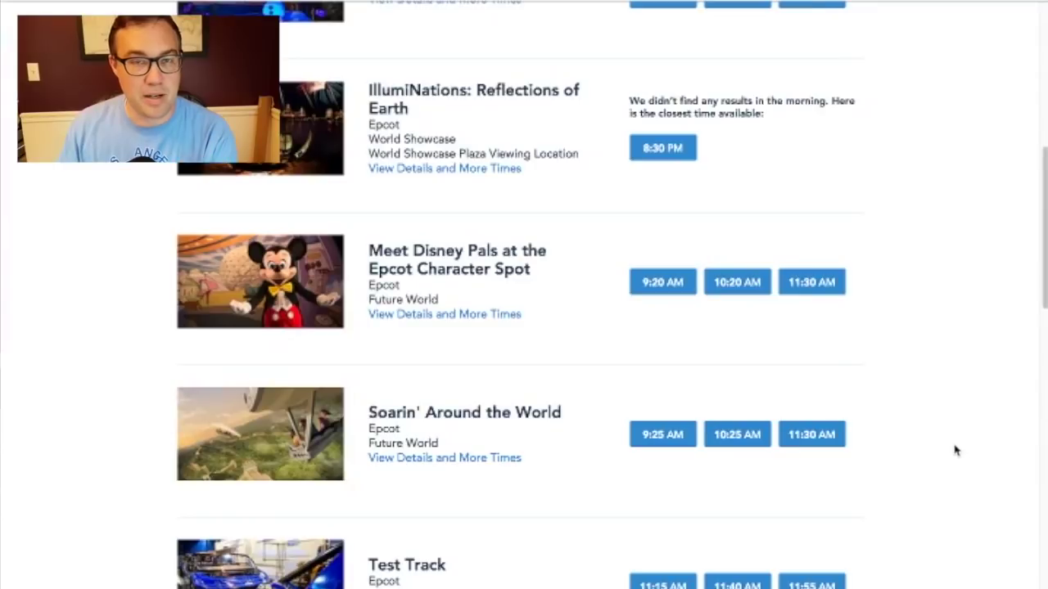
pyautogui.scroll(2, 955, 450)
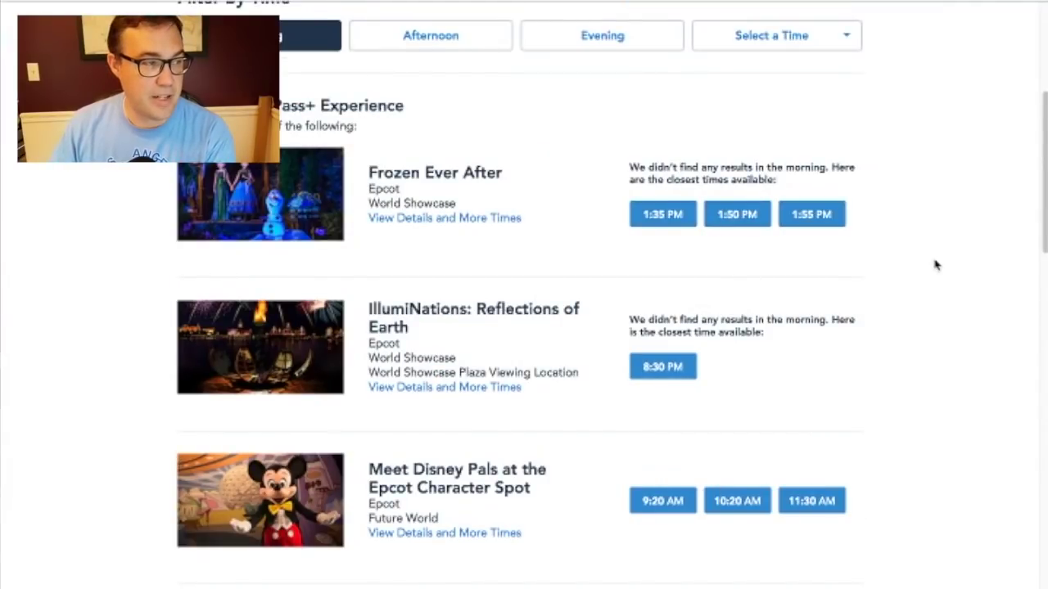
# Step: Filter the Epcot experiences by evening and review the times from Frozen Ever After to Soarin' Around the World
pyautogui.scroll(3, 341, 156)
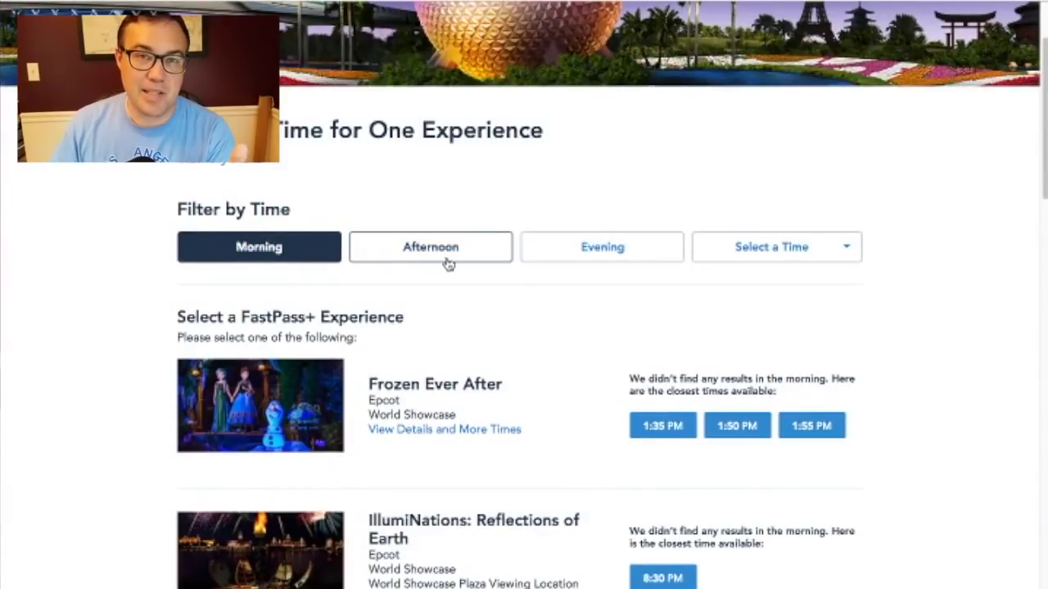
pyautogui.click(574, 255)
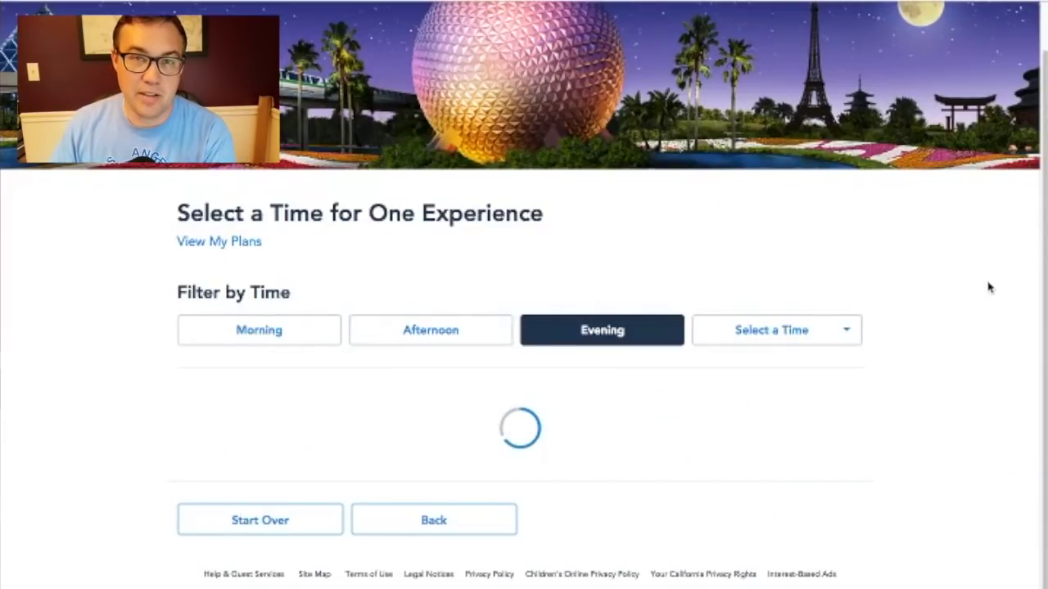
pyautogui.scroll(-1, 990, 287)
pyautogui.scroll(-1, 986, 287)
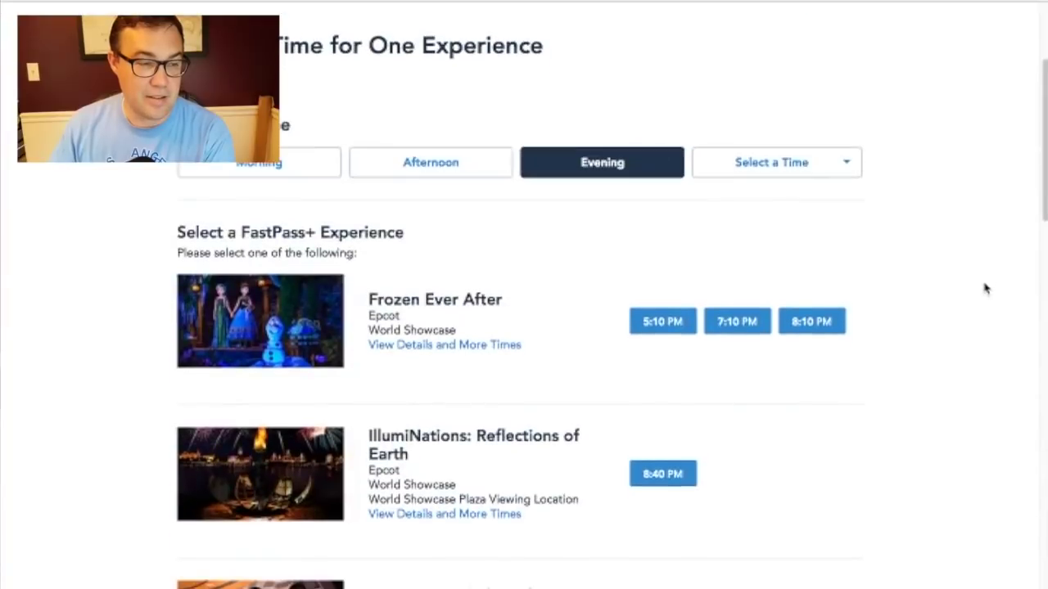
pyautogui.scroll(-1, 598, 292)
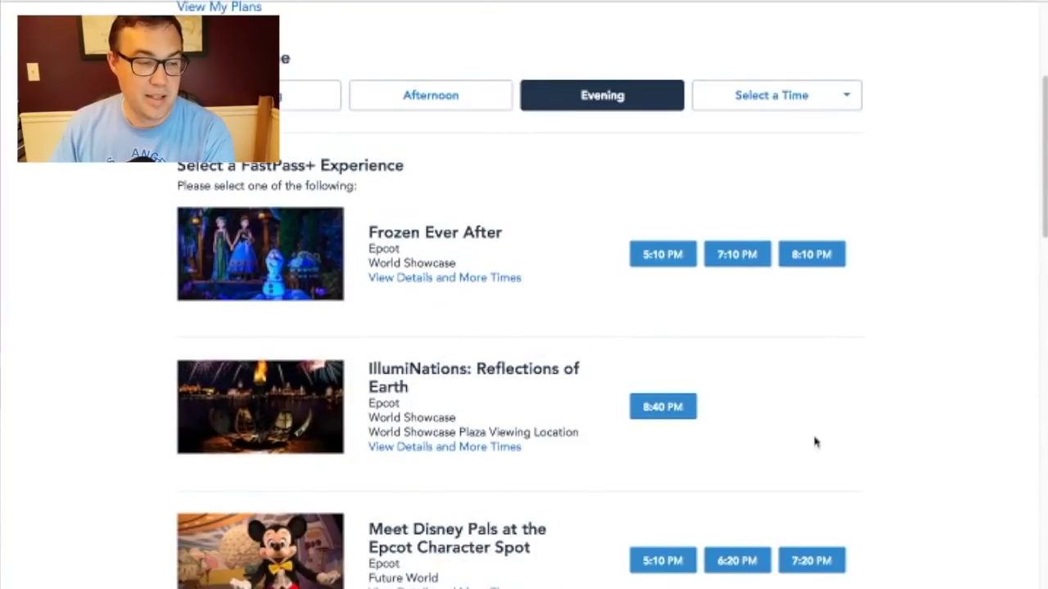
pyautogui.scroll(-3, 791, 445)
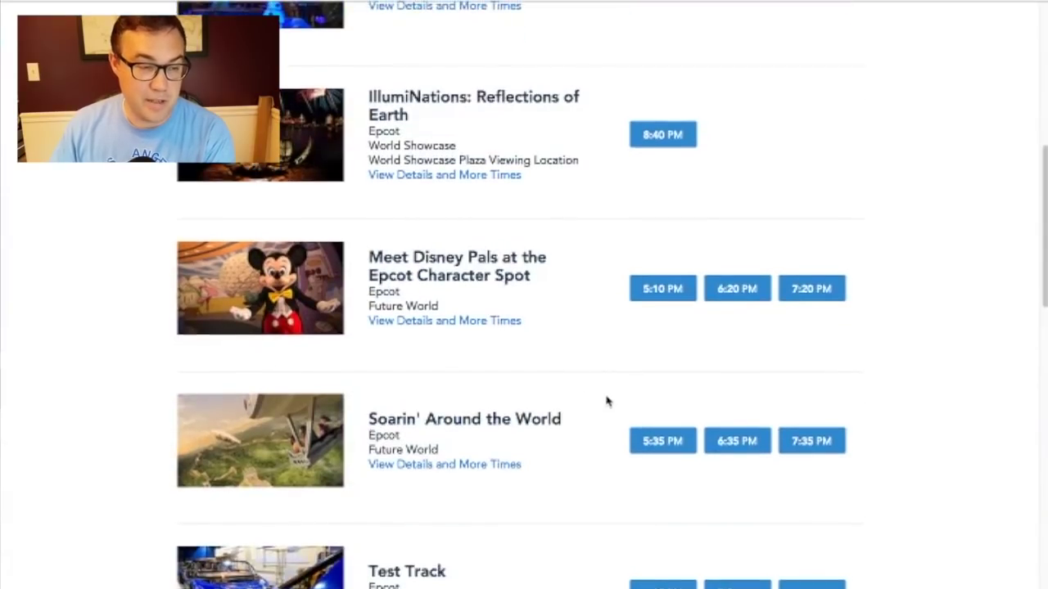
# Step: Filter the Epcot experiences by 9:00 AM and review the closest times down to Test Track
pyautogui.scroll(6, 608, 401)
pyautogui.click(847, 381)
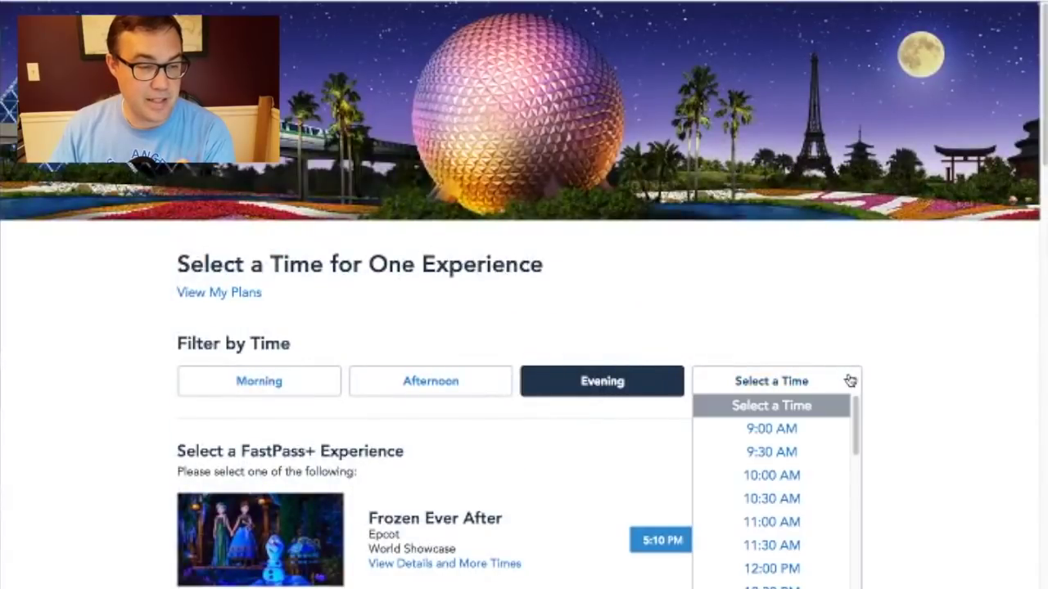
pyautogui.click(775, 429)
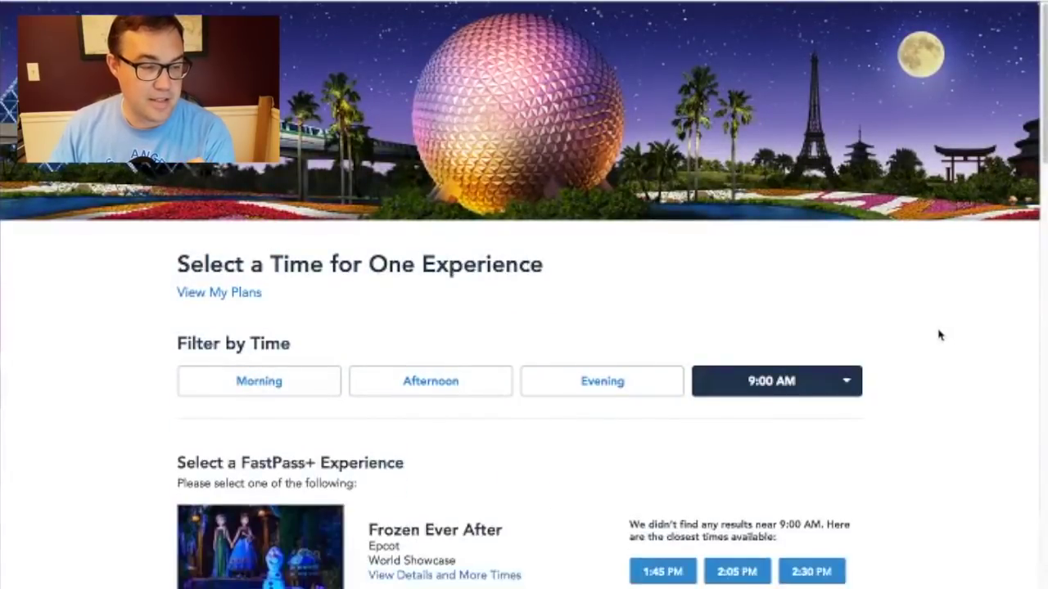
pyautogui.scroll(-3, 941, 340)
pyautogui.scroll(-2, 936, 337)
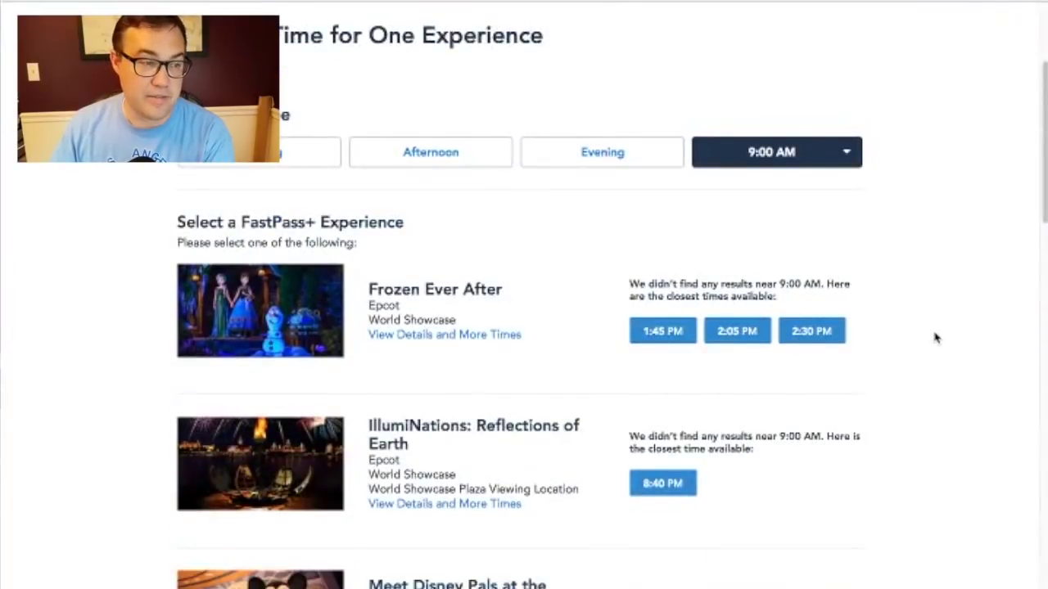
pyautogui.scroll(-1, 936, 339)
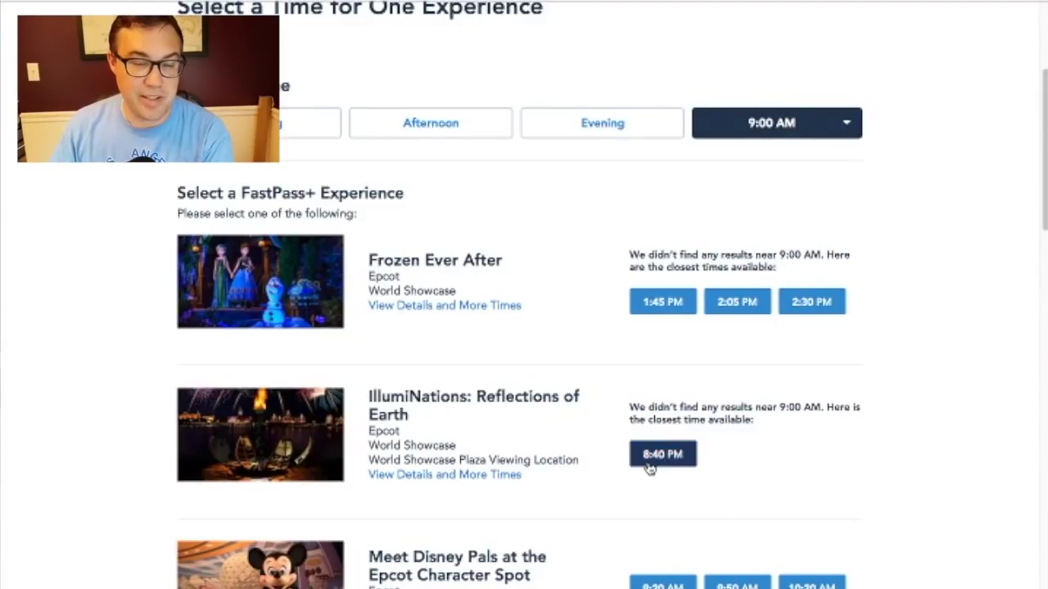
pyautogui.scroll(-3, 958, 384)
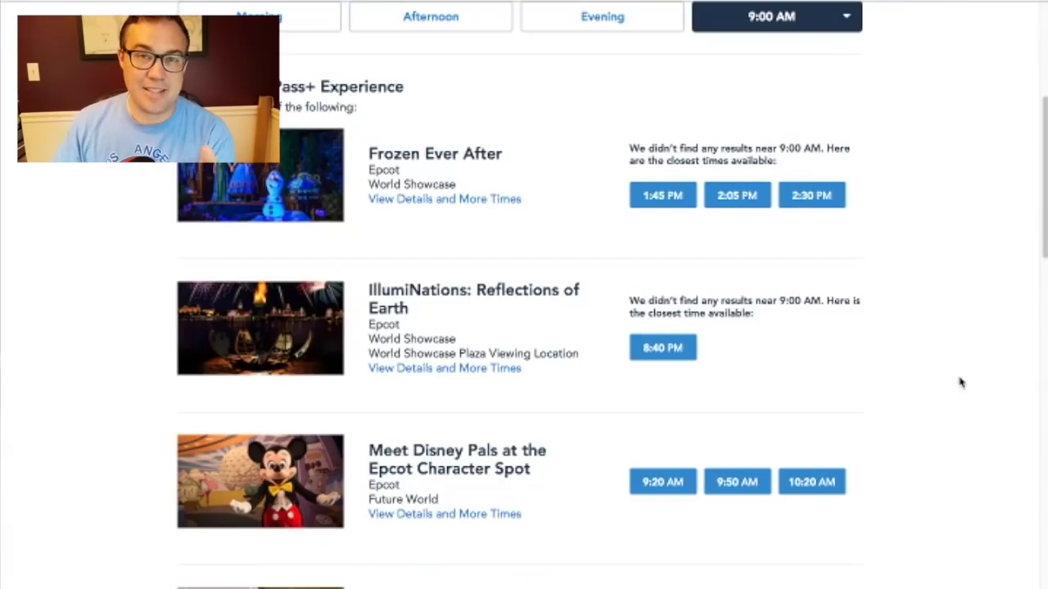
pyautogui.scroll(1, 991, 393)
pyautogui.scroll(-5, 994, 390)
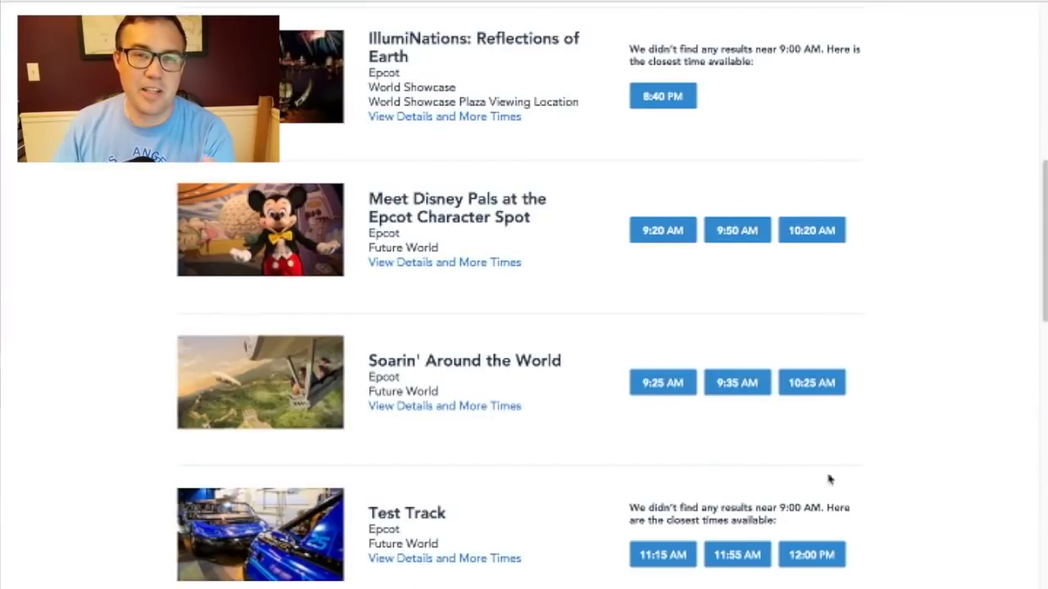
pyautogui.scroll(-1, 900, 463)
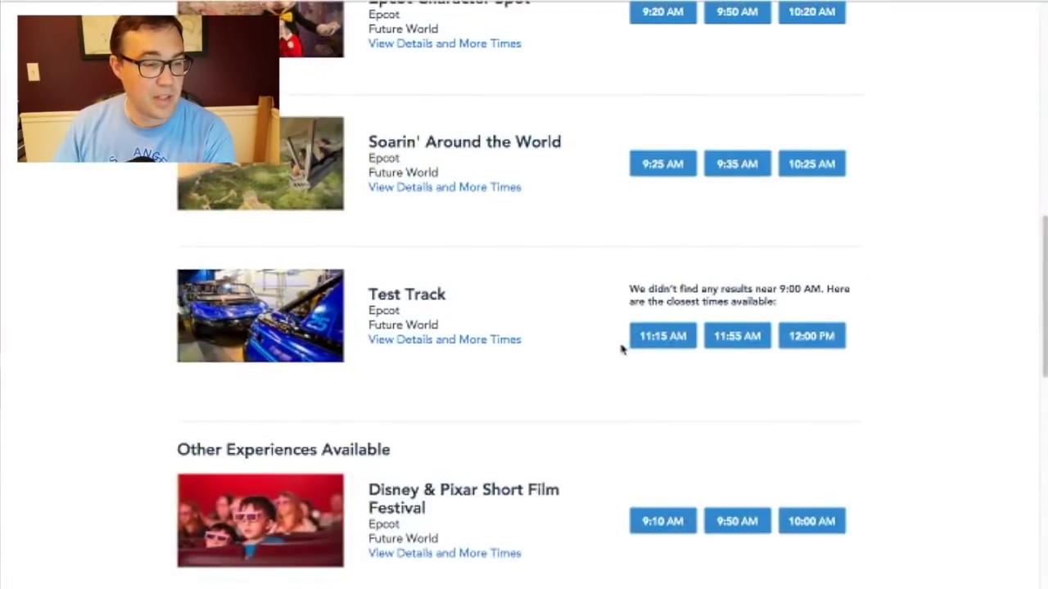
# Step: Open the details and full list of times for Test Track and select the 12:00 PM FastPass+
pyautogui.scroll(1, 605, 361)
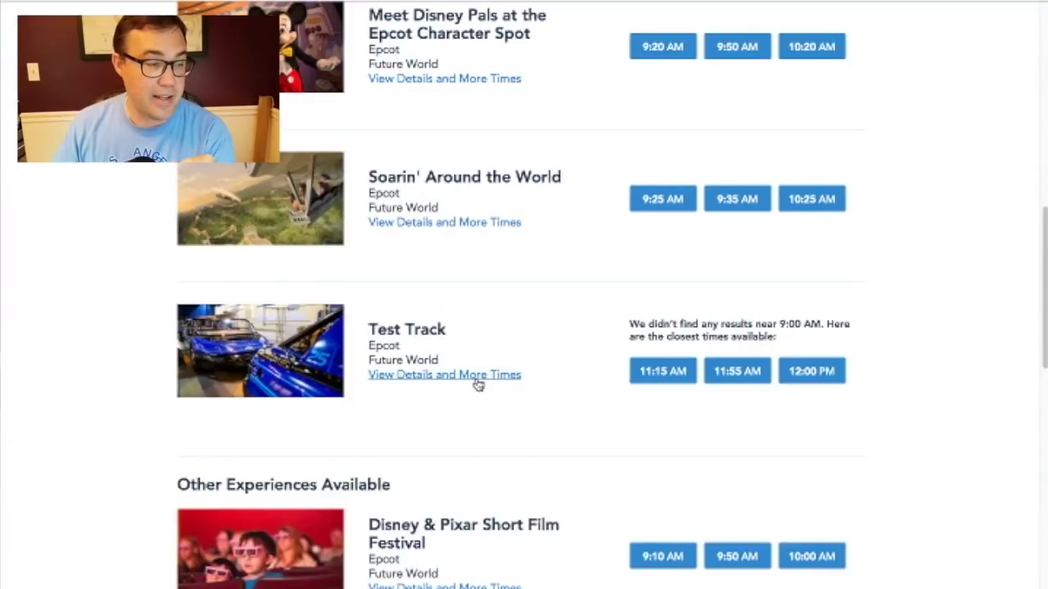
pyautogui.click(393, 378)
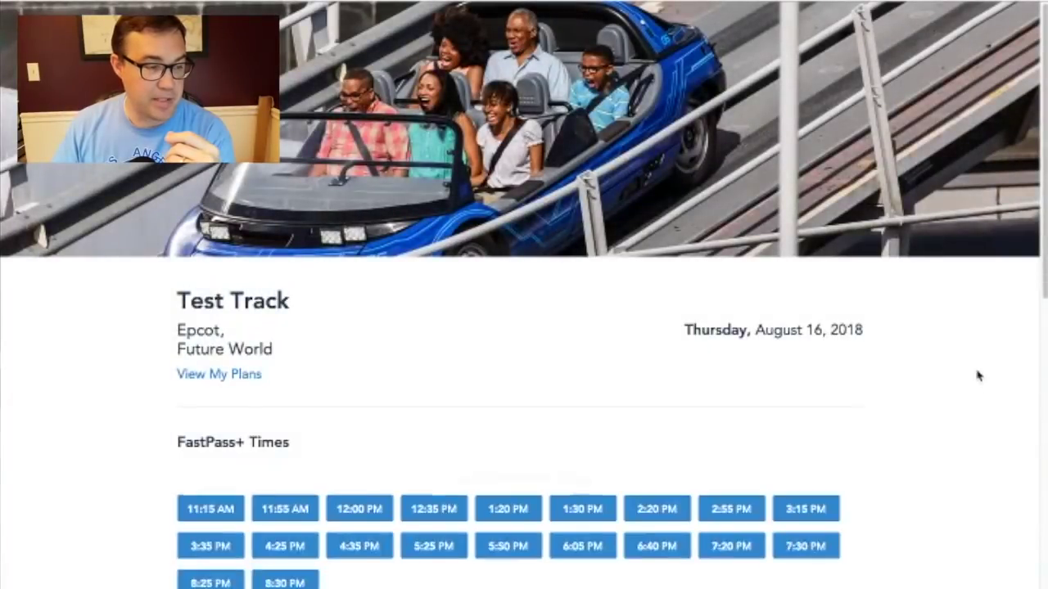
pyautogui.scroll(-2, 974, 373)
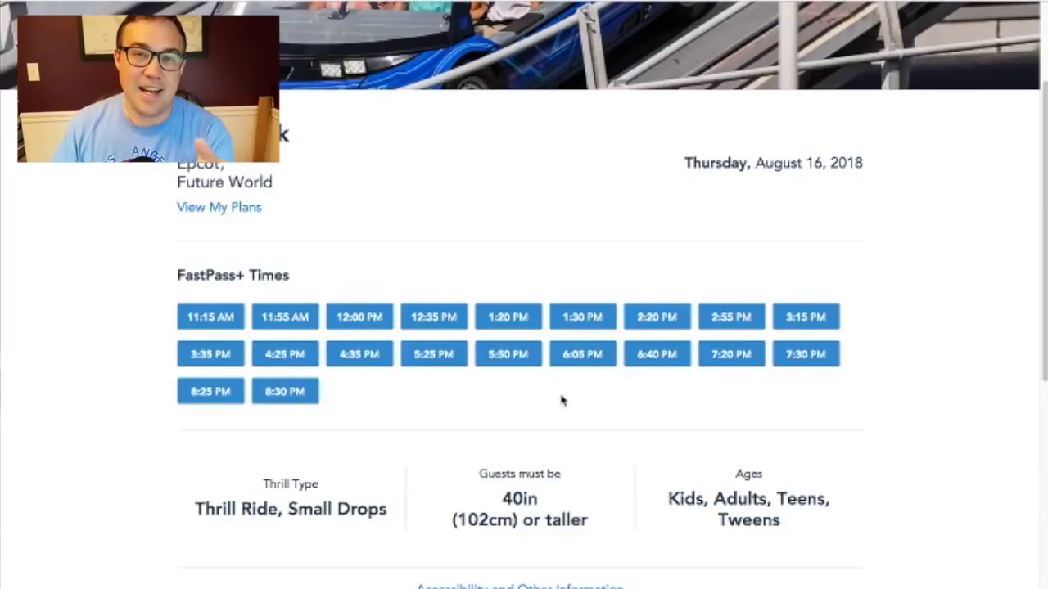
pyautogui.click(362, 318)
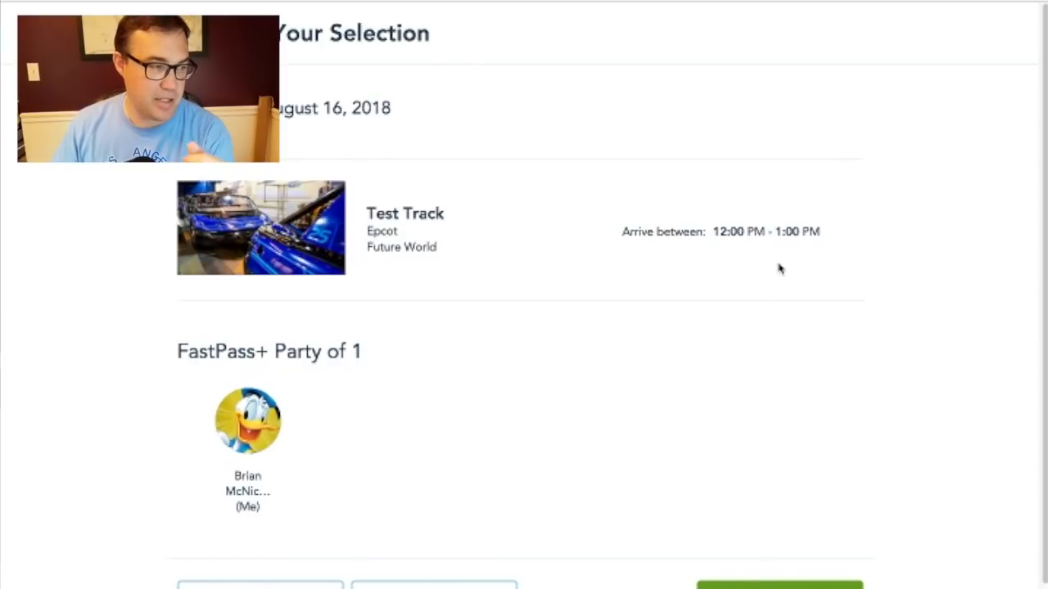
# Step: Review the Test Track selection for 12:00 PM - 1:00 PM with its party of one and confirm the FastPass+
pyautogui.scroll(-2, 778, 269)
pyautogui.scroll(2, 491, 265)
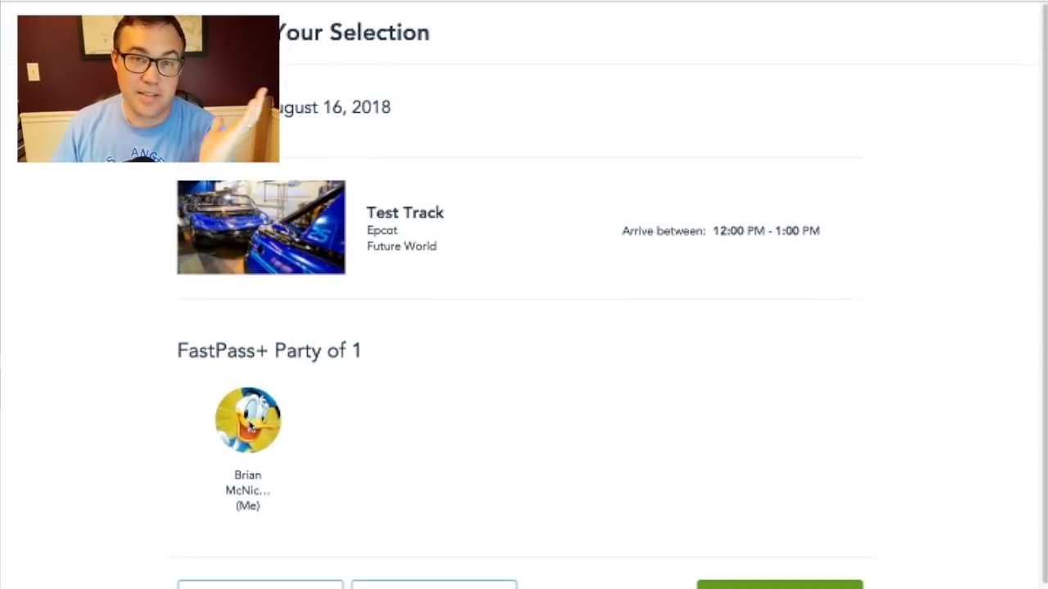
pyautogui.scroll(-1, 713, 510)
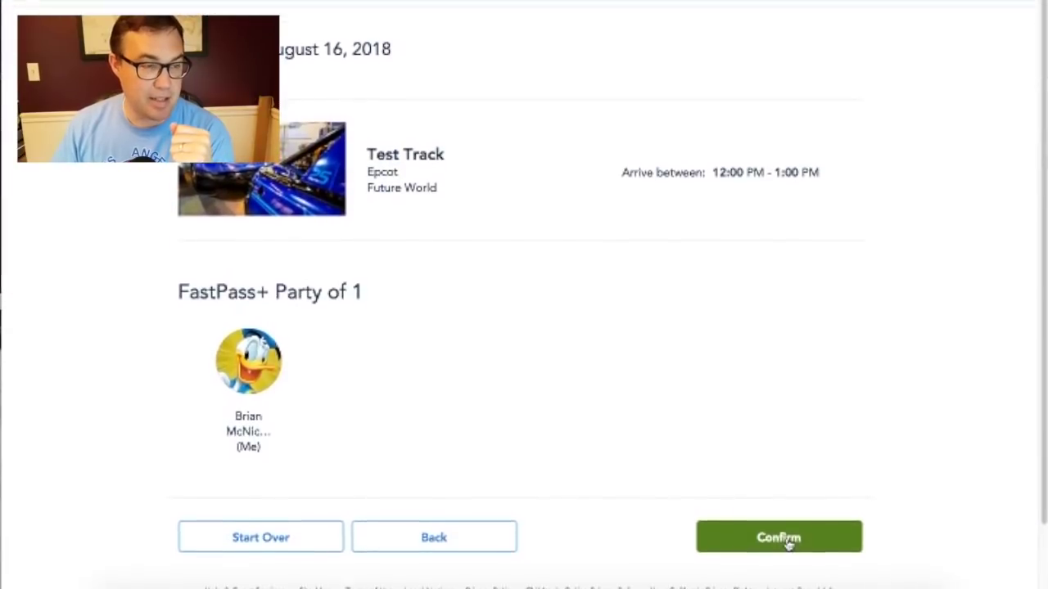
pyautogui.click(786, 543)
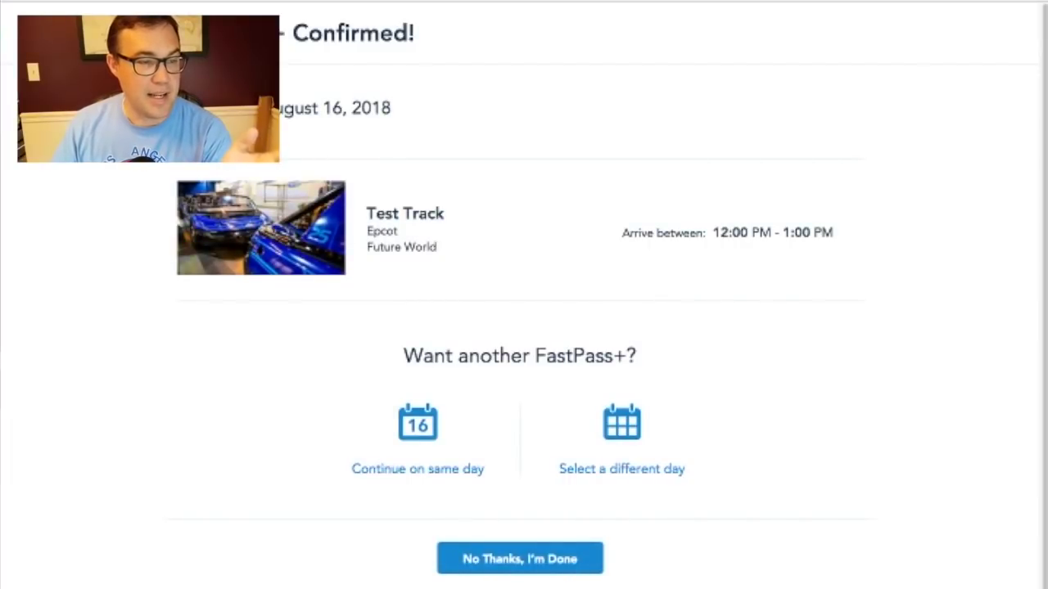
pyautogui.scroll(-1, 802, 367)
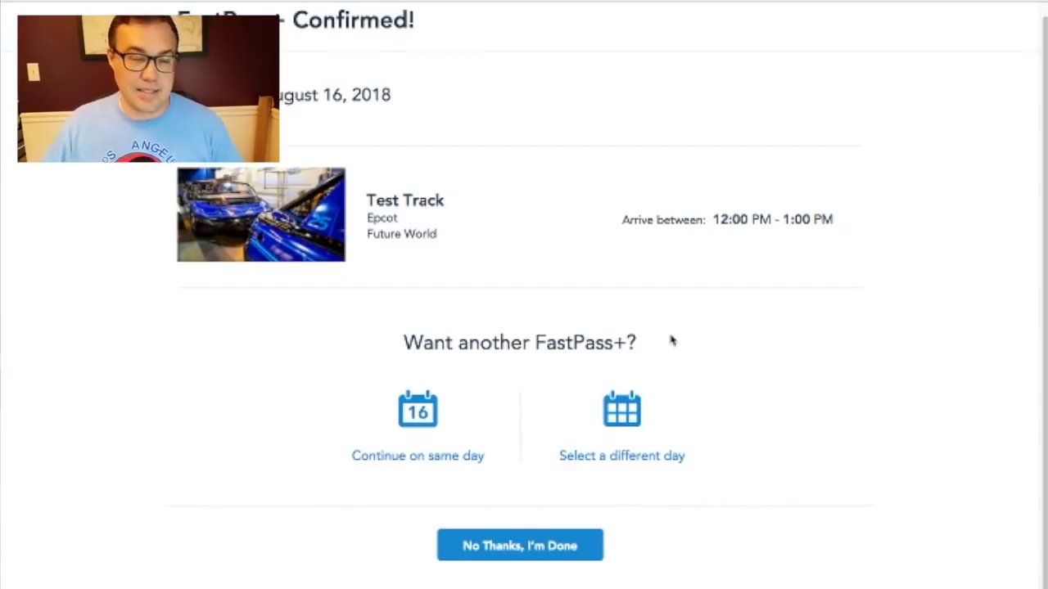
# Step: Continue on the same day with the same party of one and book Living with the Land for 9:05 AM - 10:05 AM
pyautogui.click(423, 432)
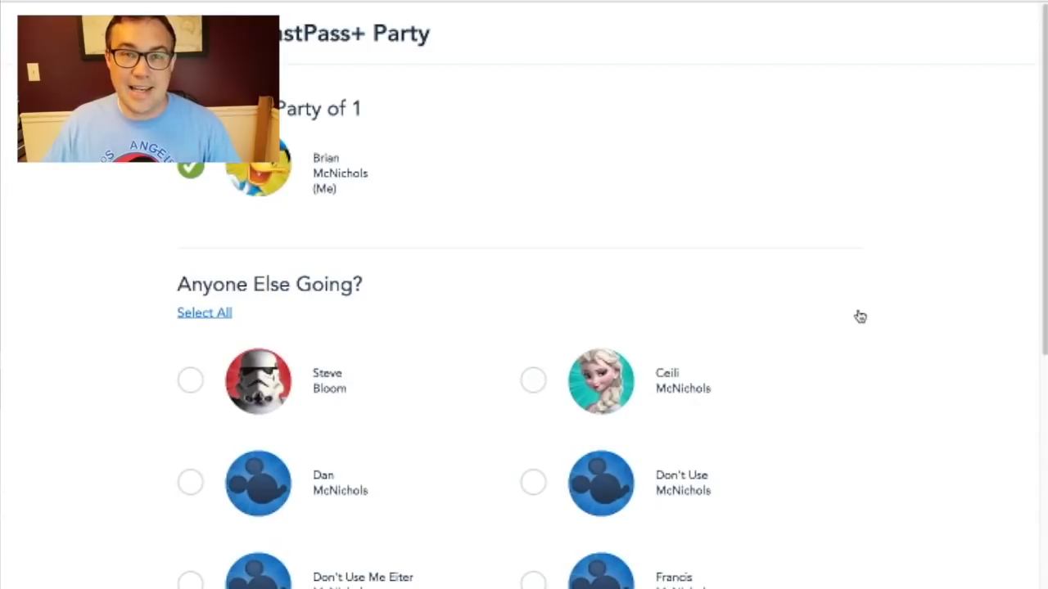
pyautogui.scroll(-7, 869, 308)
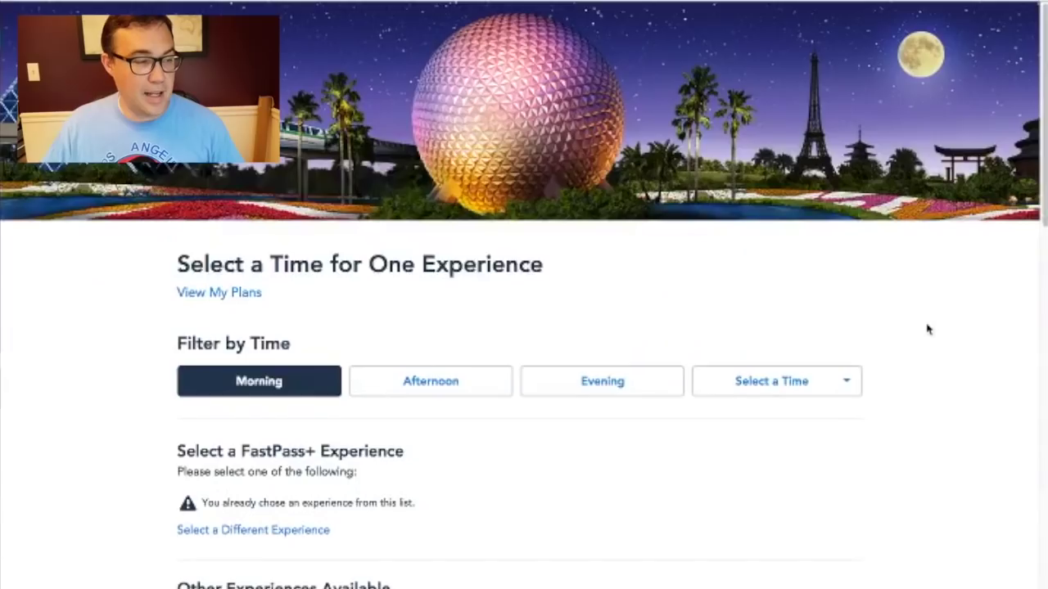
pyautogui.scroll(-3, 928, 327)
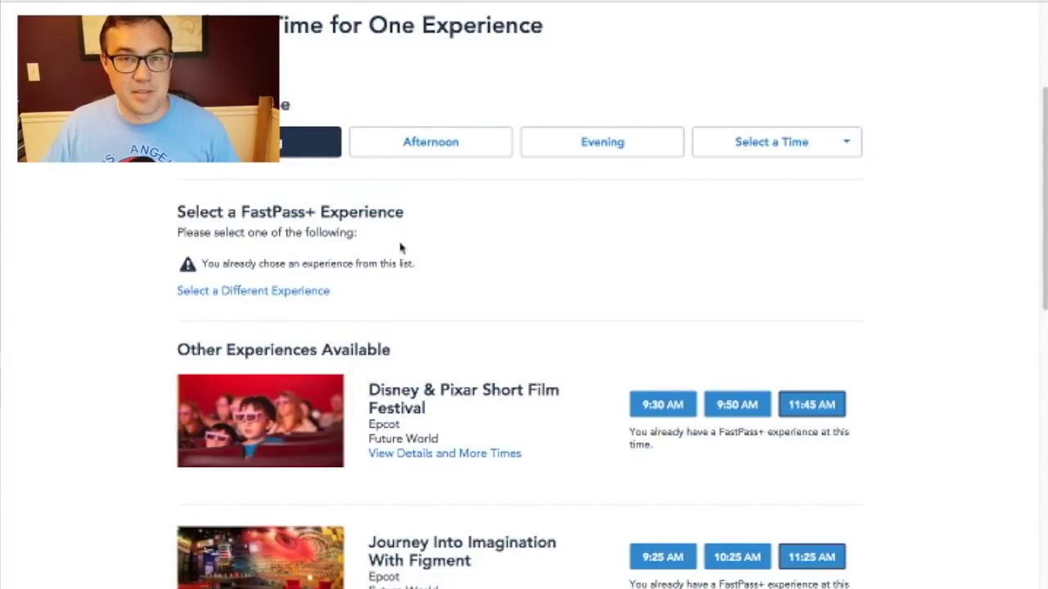
pyautogui.scroll(-4, 884, 262)
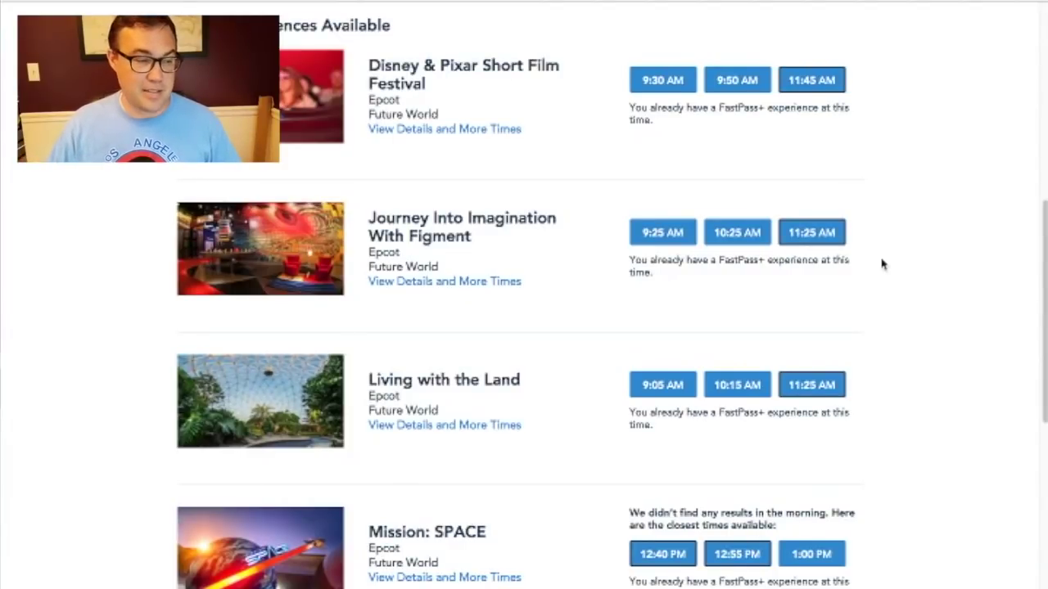
pyautogui.scroll(-1, 900, 303)
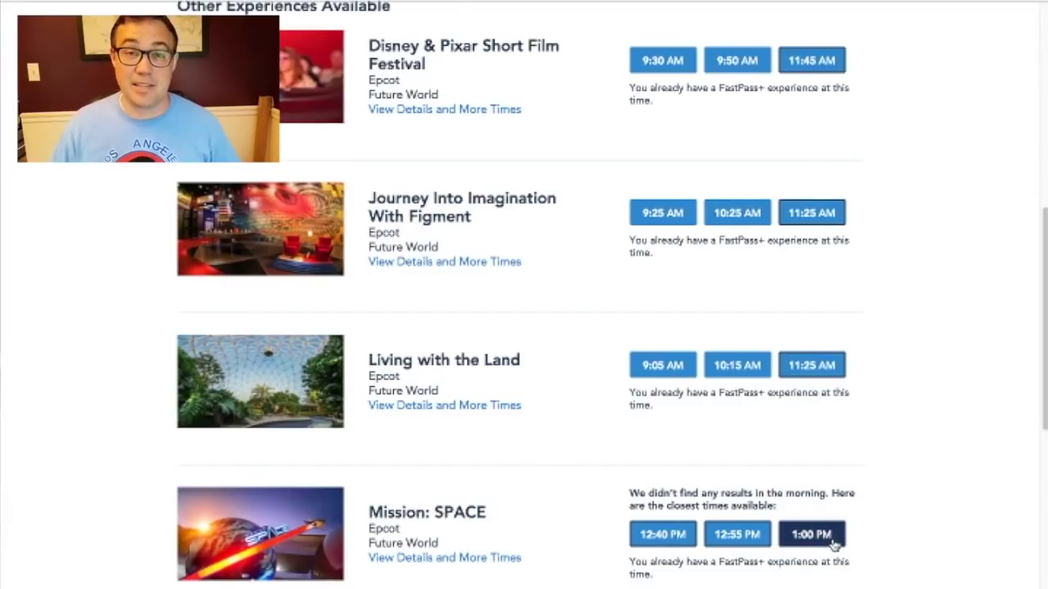
pyautogui.scroll(2, 898, 426)
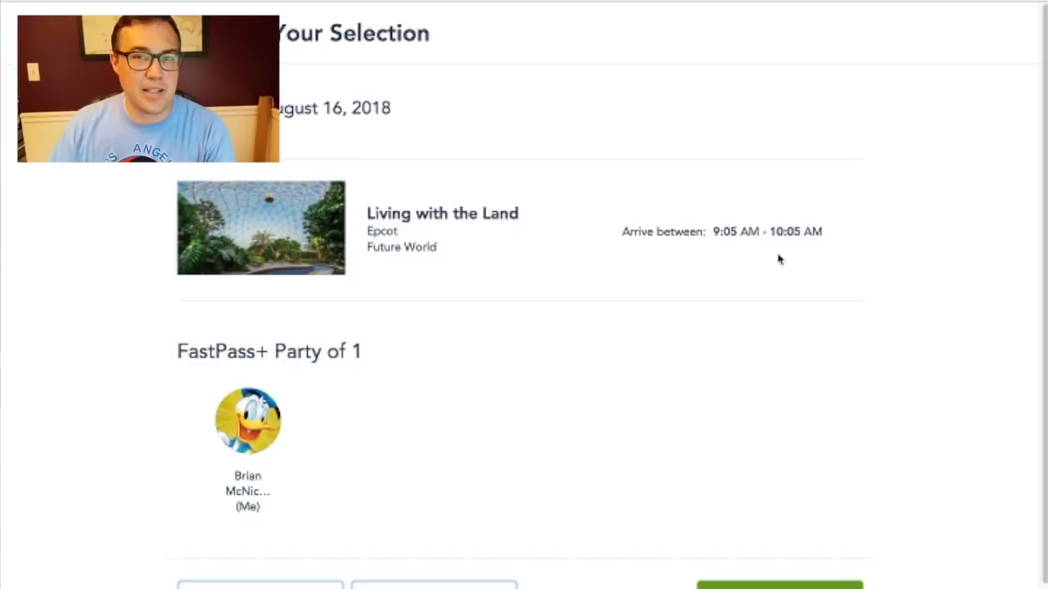
pyautogui.click(766, 584)
# Step: Start another FastPass+ for the same day and keep the party of one
pyautogui.click(428, 434)
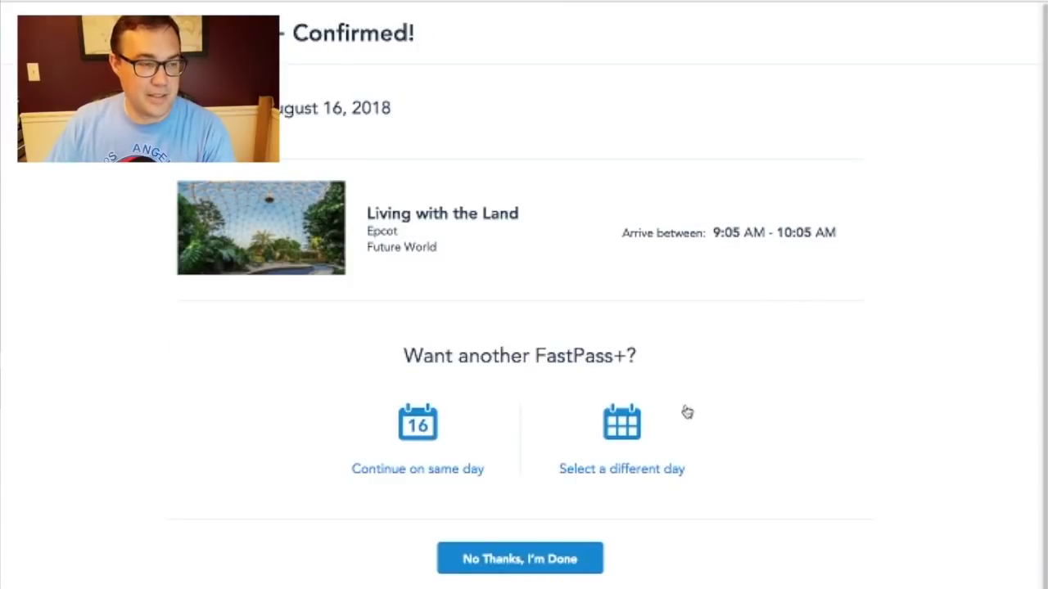
pyautogui.scroll(-5, 713, 400)
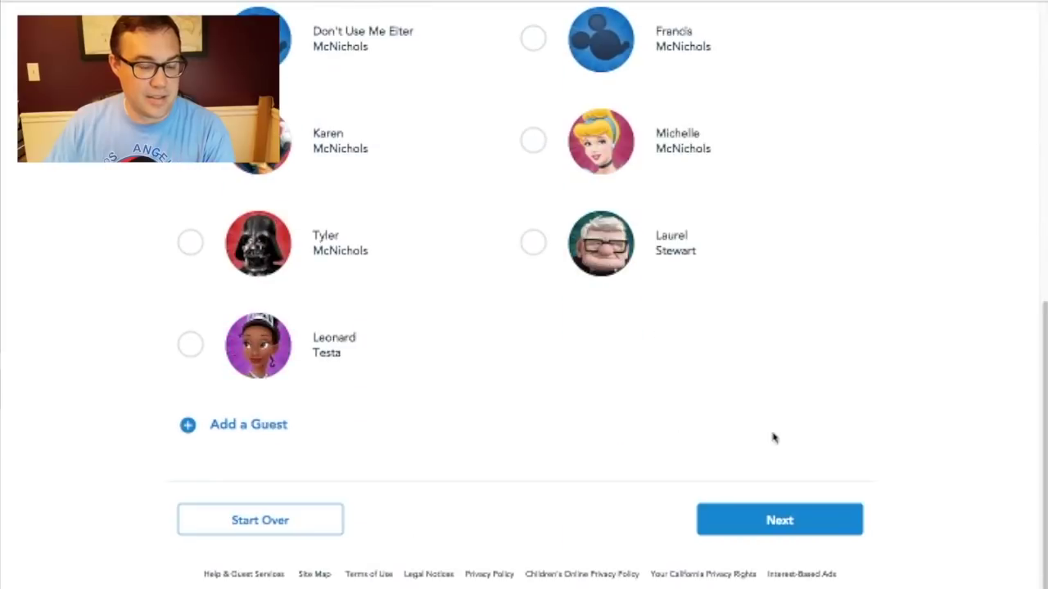
pyautogui.click(779, 517)
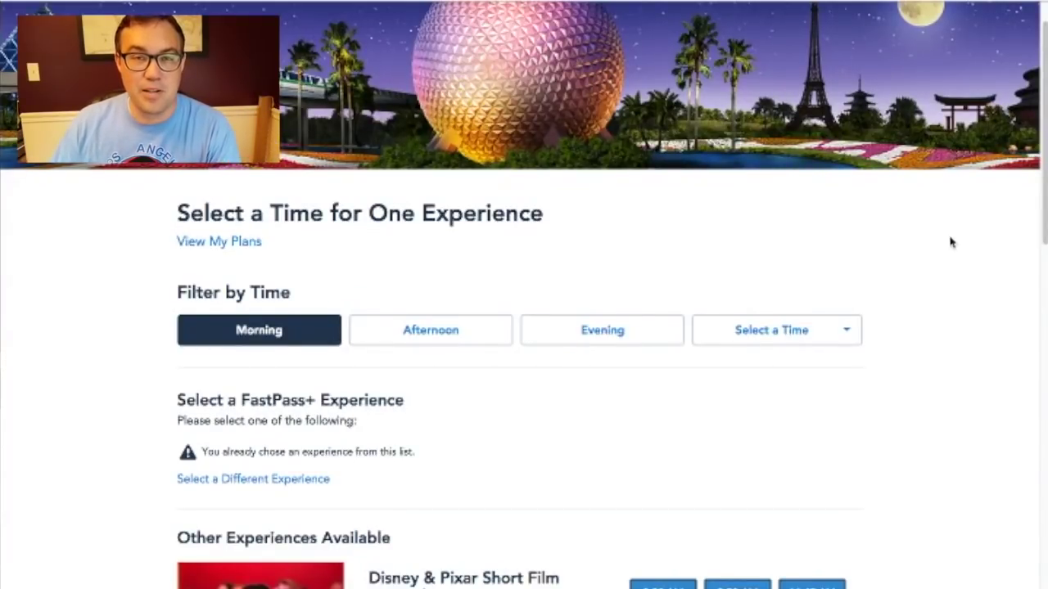
# Step: Review the morning Epcot experiences and their offered times from Disney & Pixar Short Film Festival down to Mission: SPACE
pyautogui.scroll(-2, 956, 239)
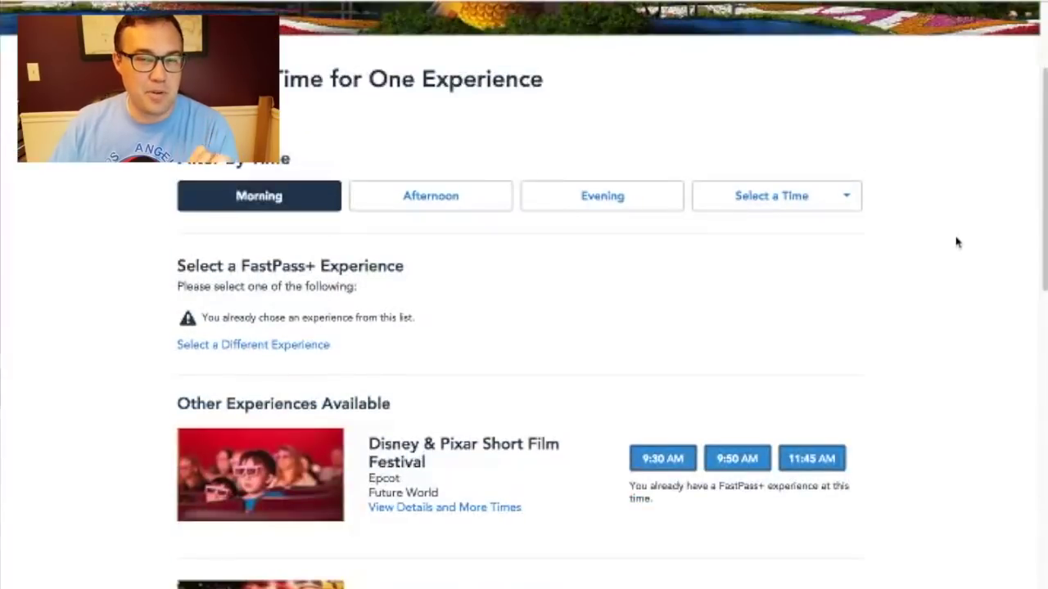
pyautogui.scroll(-3, 922, 236)
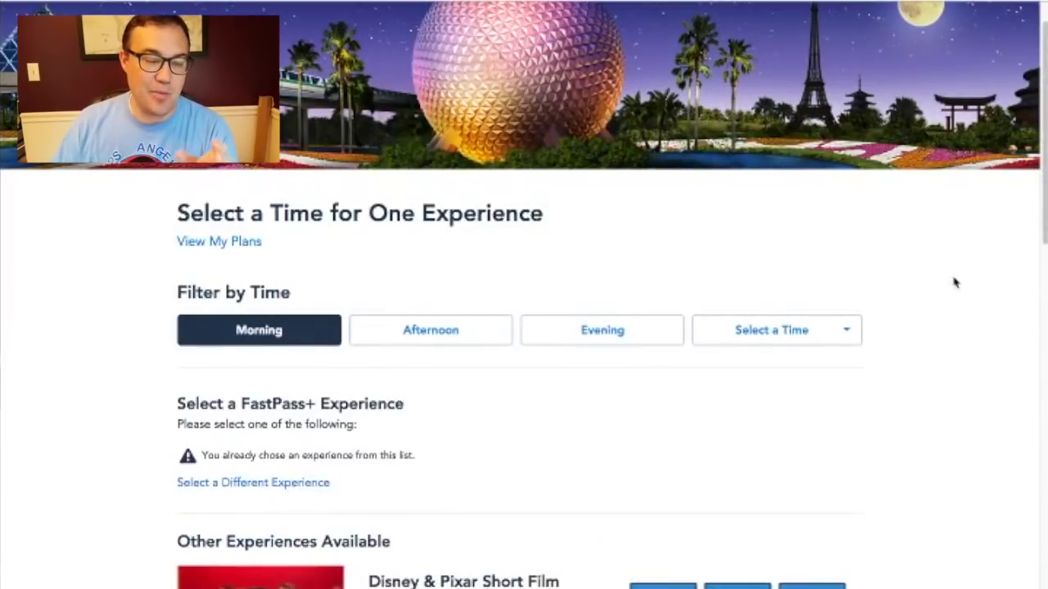
pyautogui.scroll(-3, 952, 281)
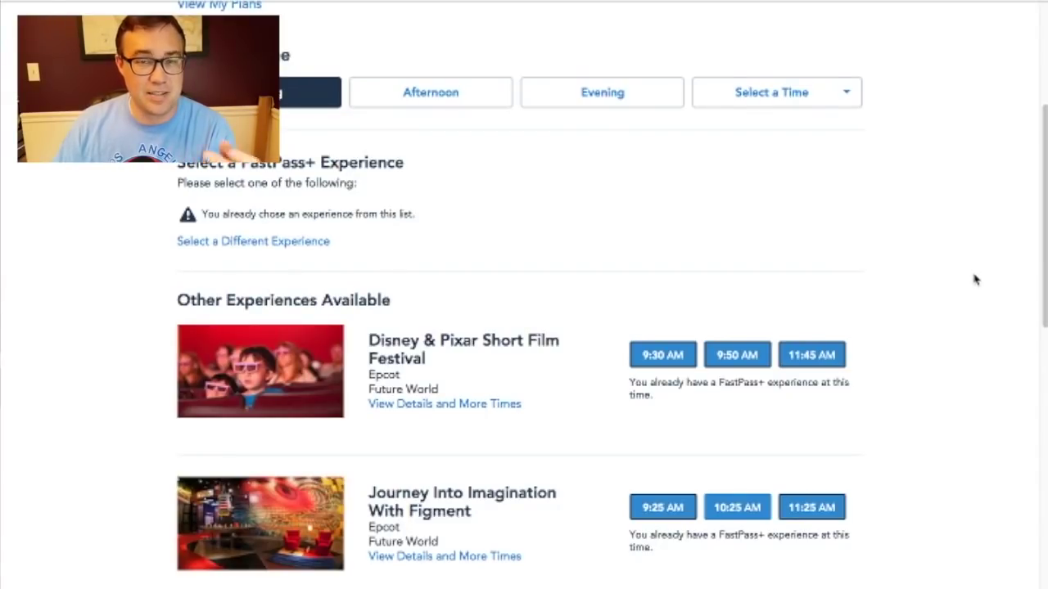
pyautogui.scroll(-1, 974, 278)
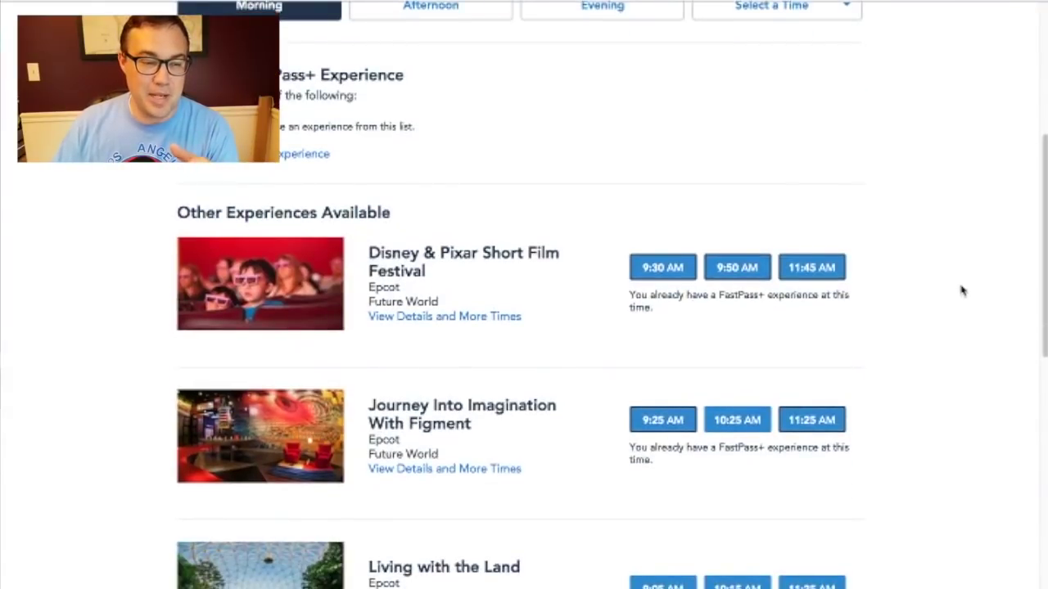
pyautogui.scroll(-1, 962, 291)
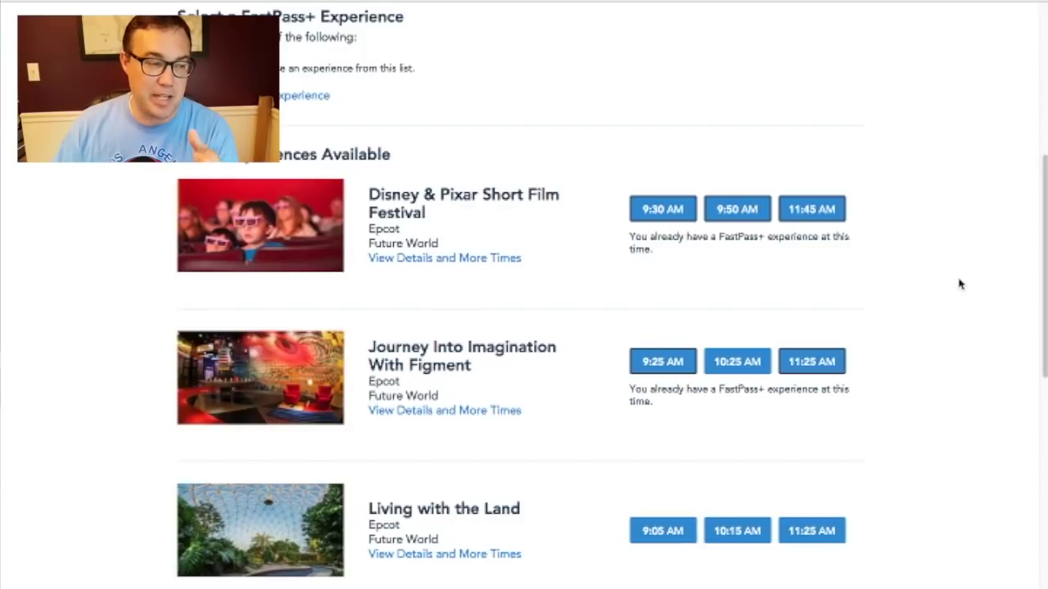
pyautogui.scroll(-1, 960, 284)
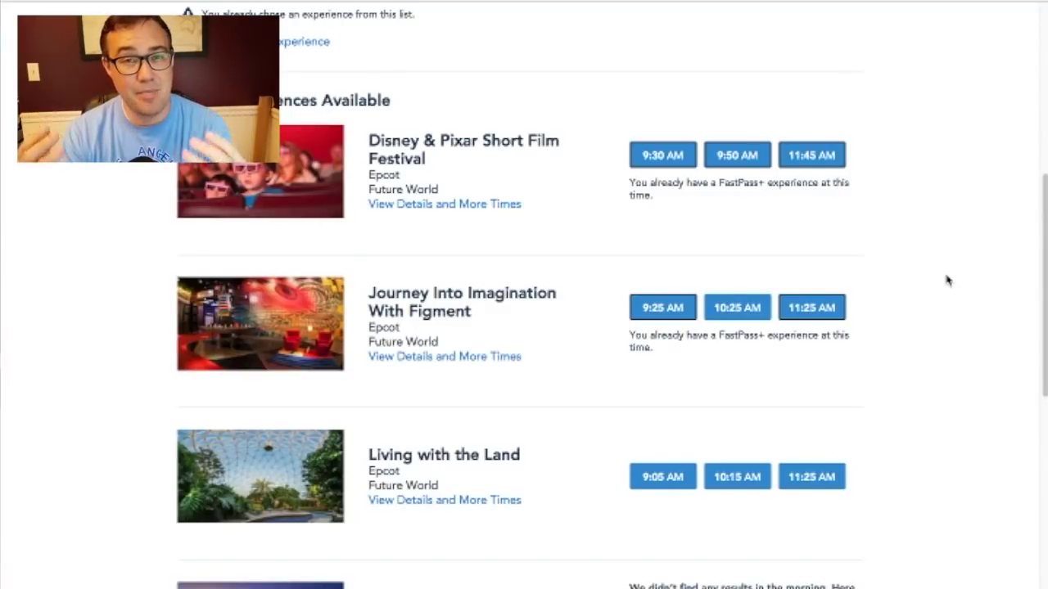
pyautogui.scroll(-1, 941, 282)
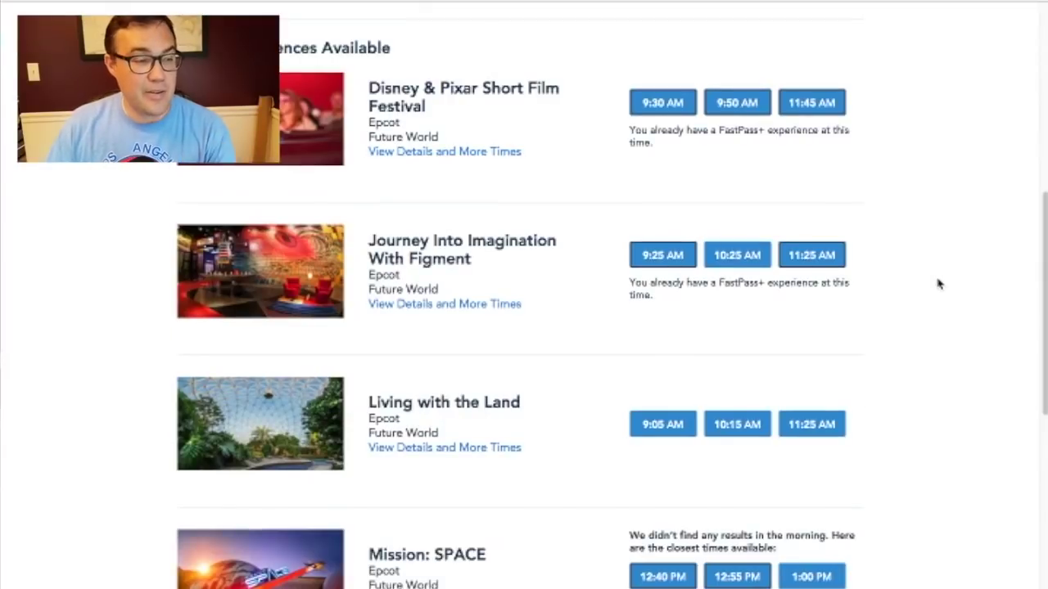
# Step: Try to select Living with the Land a second time at 10:15 AM and return to the experience list
pyautogui.scroll(-1, 938, 283)
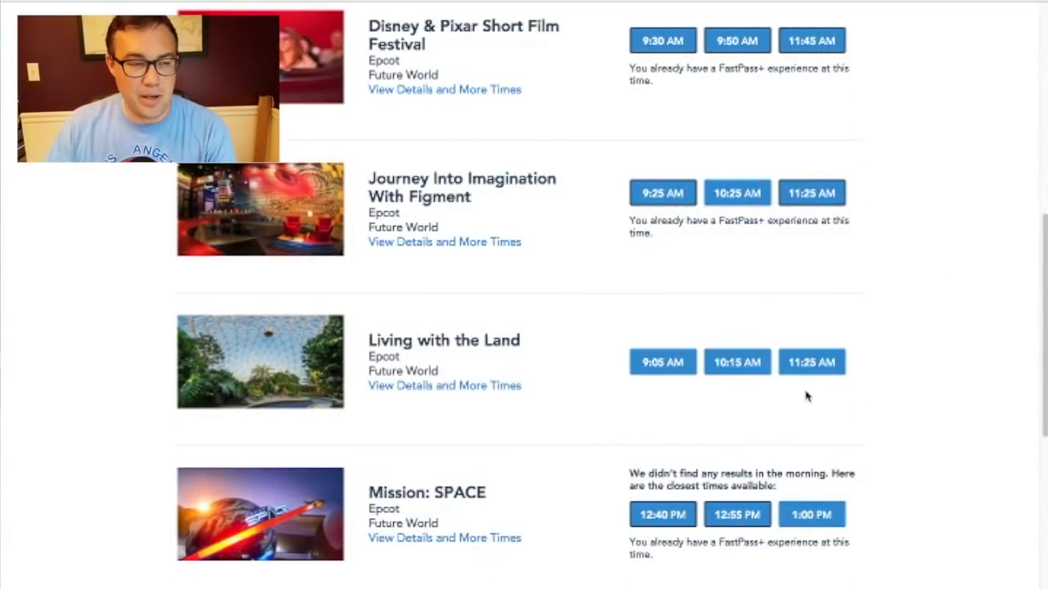
pyautogui.click(734, 369)
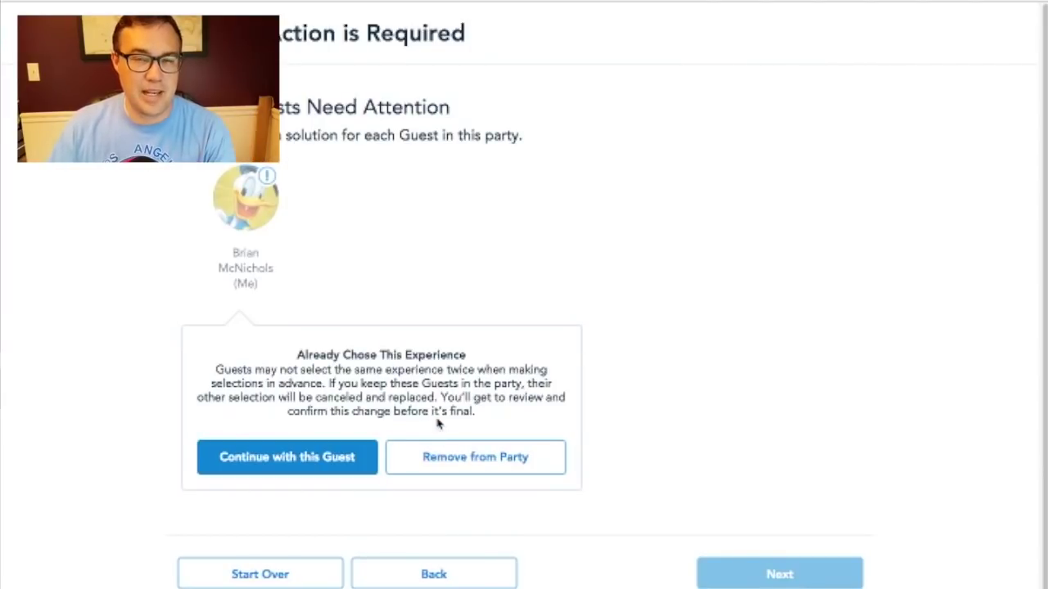
pyautogui.click(399, 465)
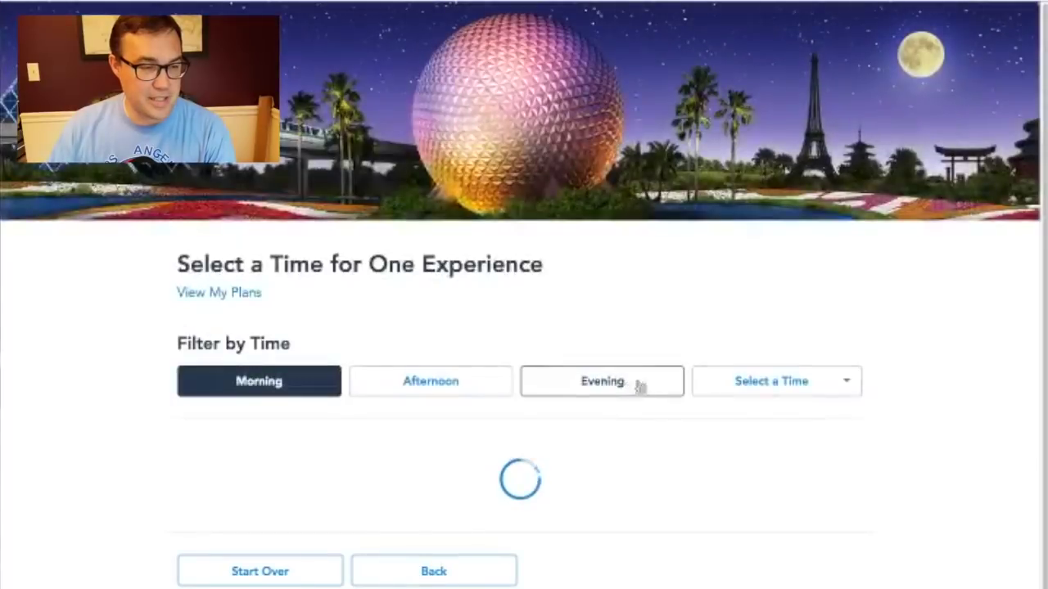
# Step: Select Journey Into Imagination With Figment for 10:25 AM - 11:25 AM and confirm the FastPass+
pyautogui.scroll(-7, 918, 350)
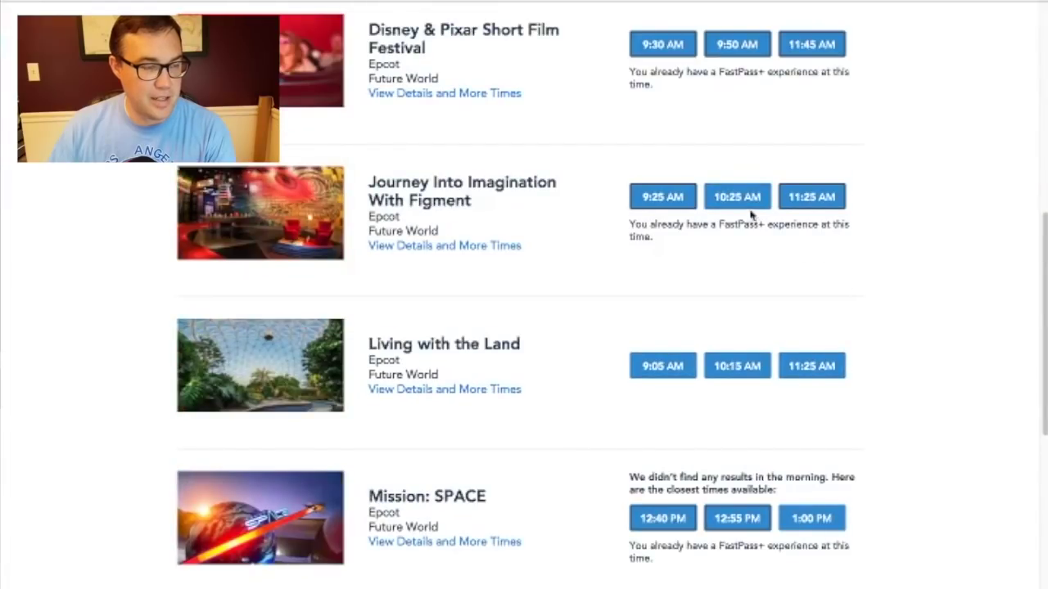
pyautogui.click(739, 200)
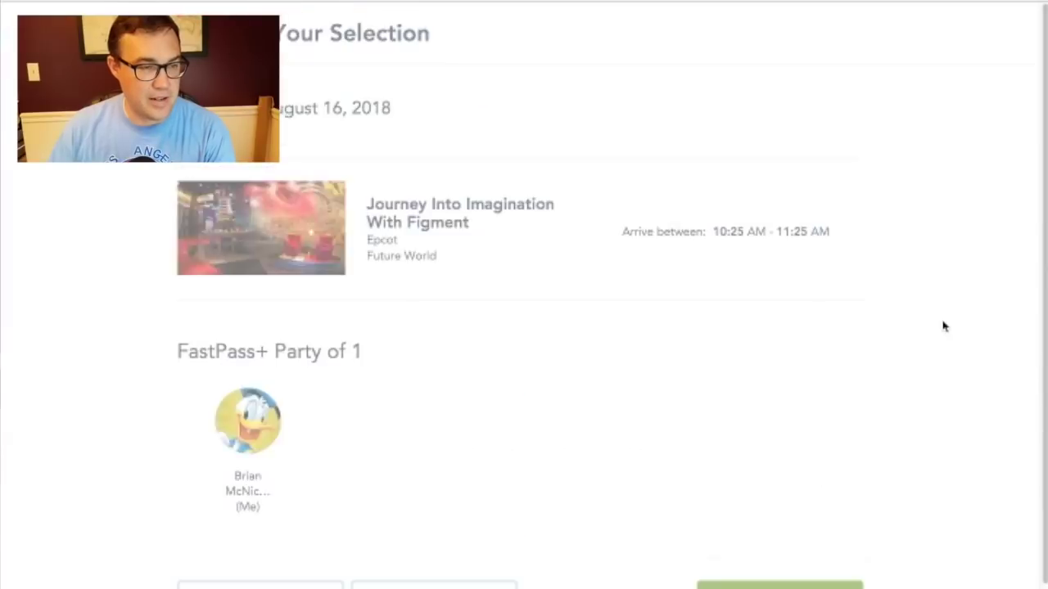
pyautogui.click(852, 585)
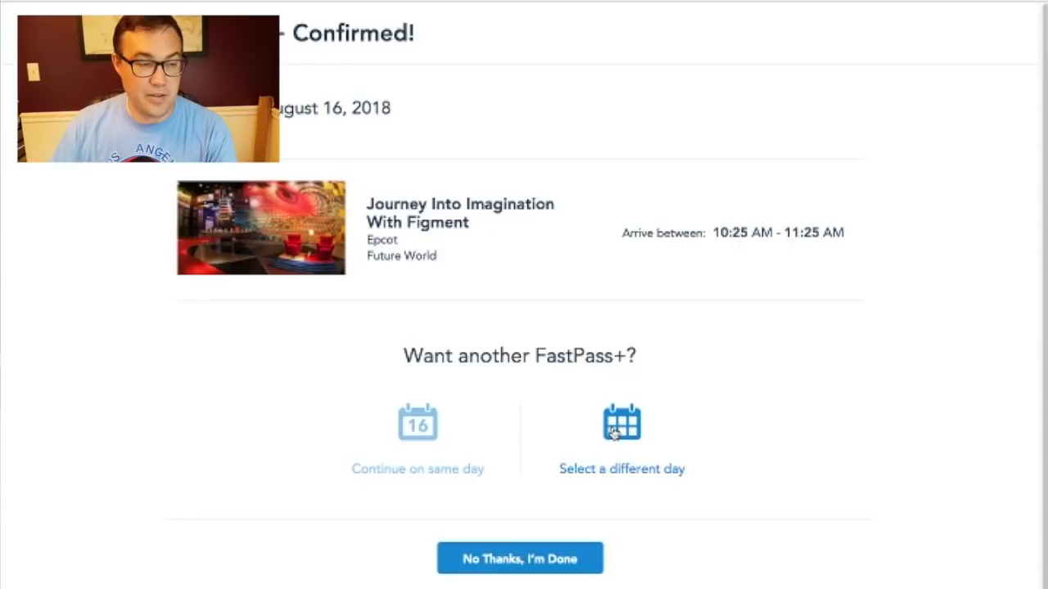
# Step: Try to start a FastPass+ on a different day with a second guest added to the party
pyautogui.click(640, 424)
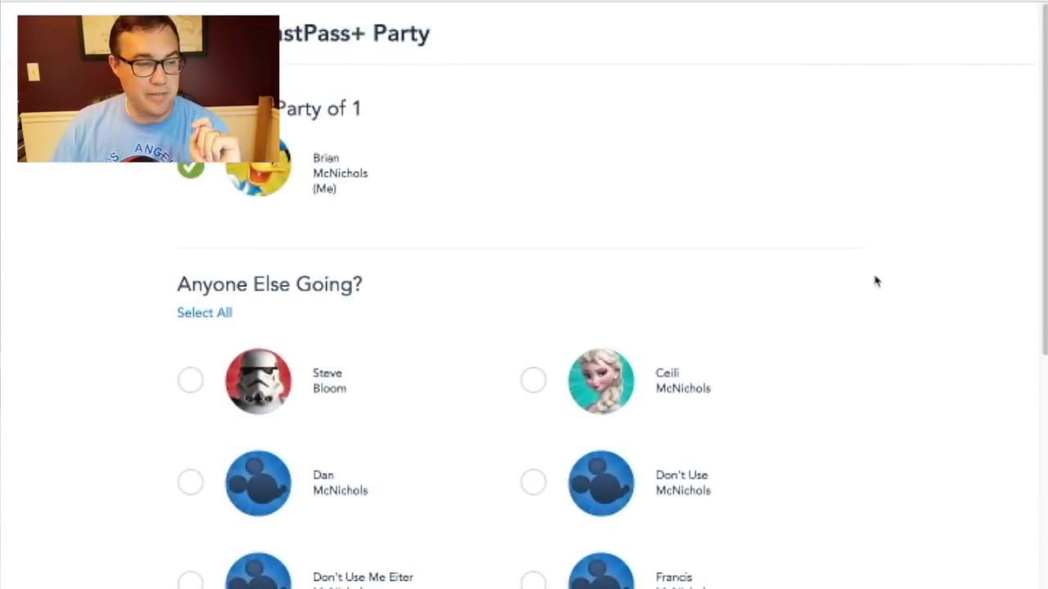
pyautogui.click(607, 384)
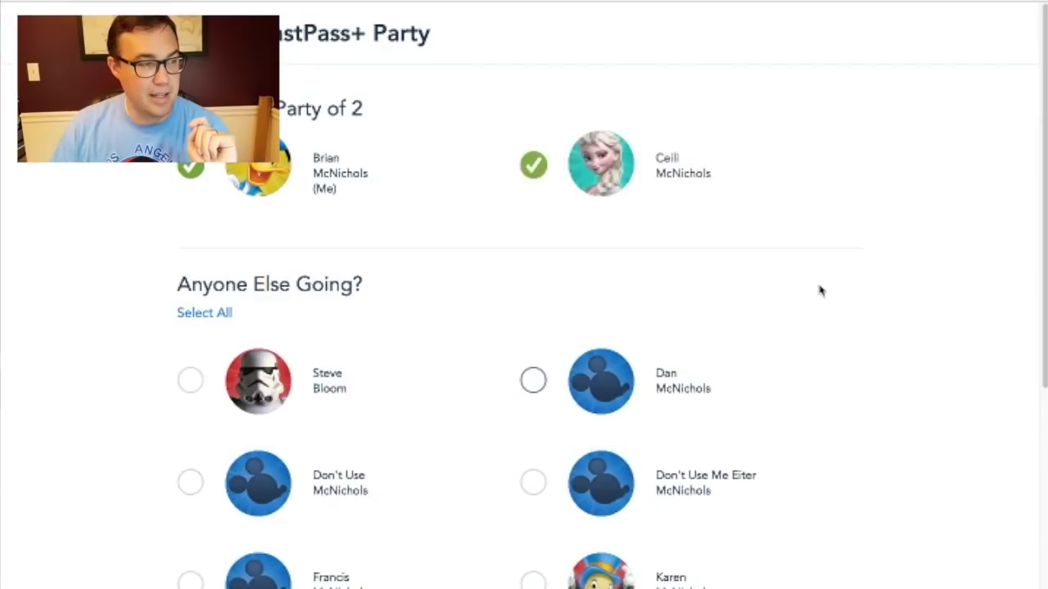
pyautogui.scroll(-2, 822, 286)
pyautogui.scroll(-4, 819, 295)
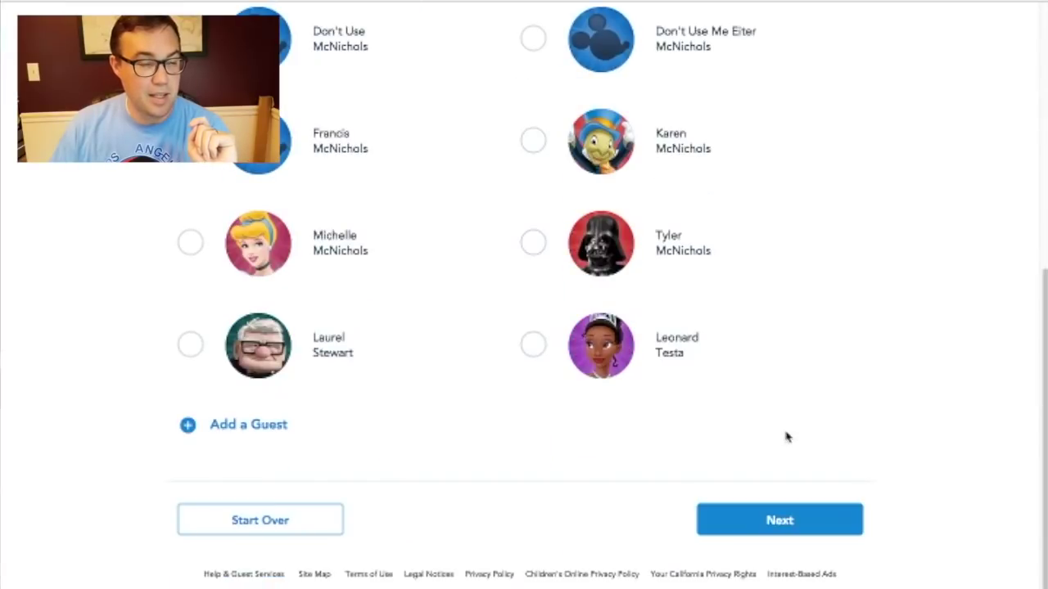
pyautogui.click(809, 531)
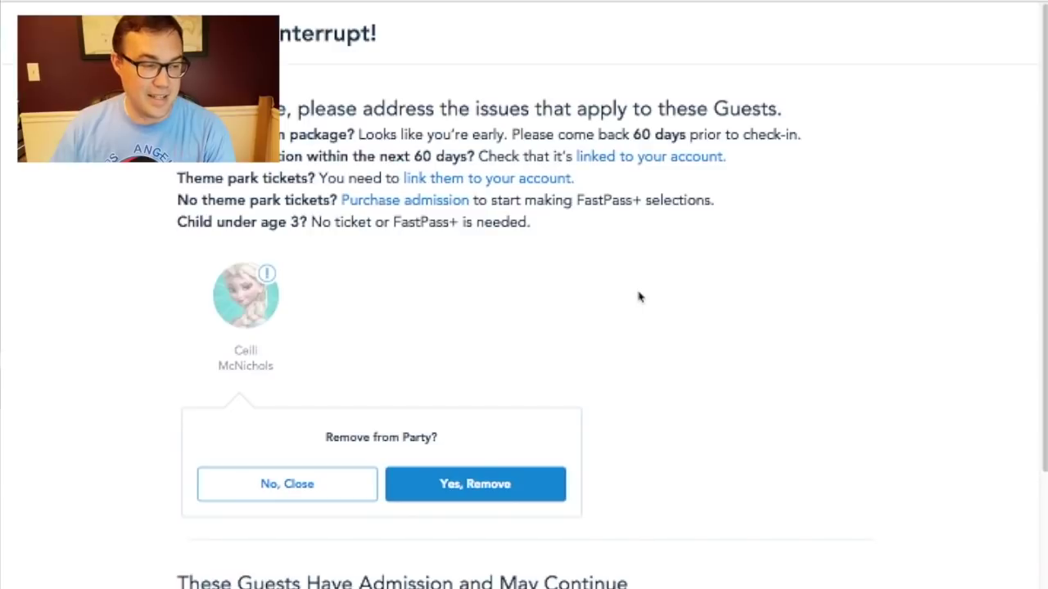
# Step: Remove the guest lacking admission from the party, continue to the June calendar, and start over
pyautogui.click(489, 488)
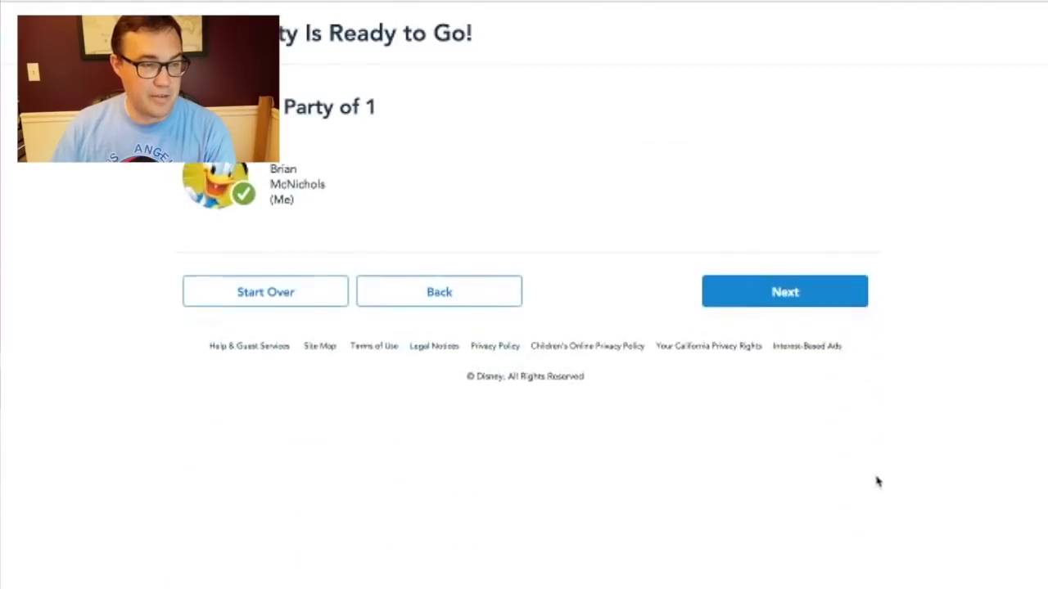
pyautogui.click(807, 295)
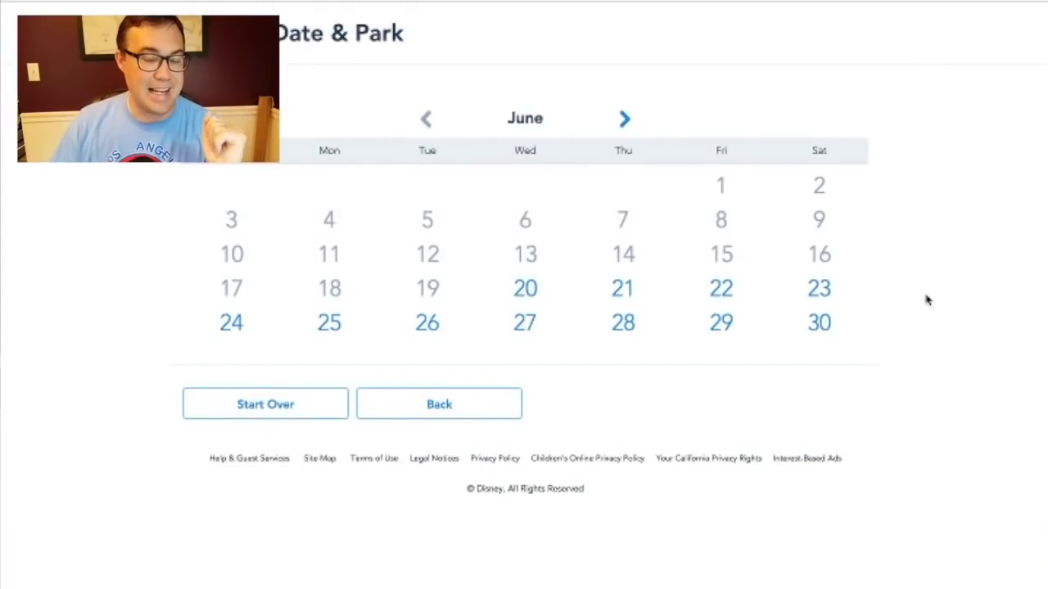
pyautogui.click(266, 403)
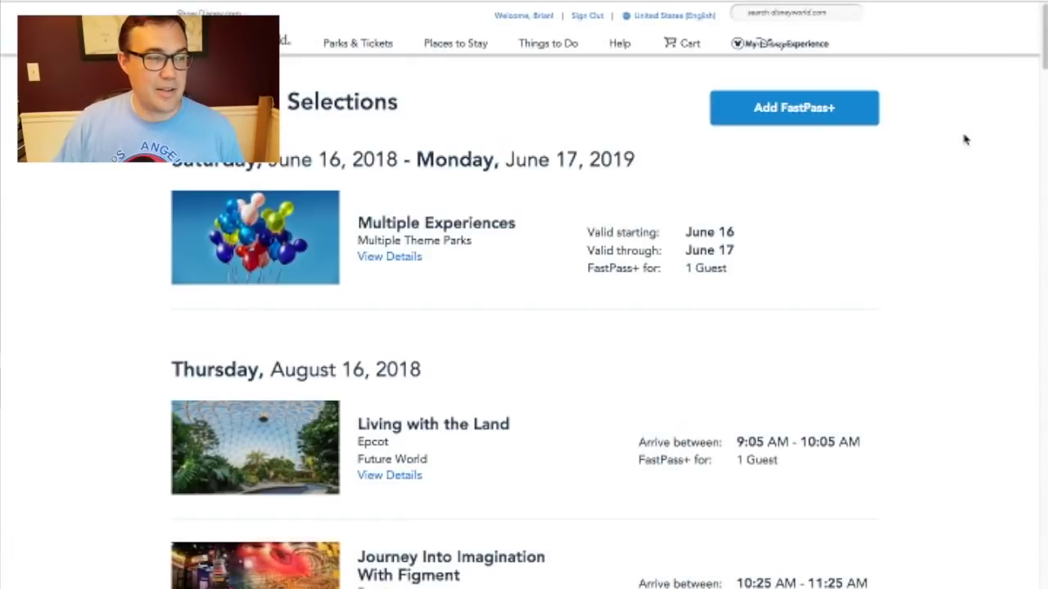
# Step: Open the August 16 Test Track FastPass+ details and start modifying the selection for its one guest
pyautogui.scroll(-1, 925, 167)
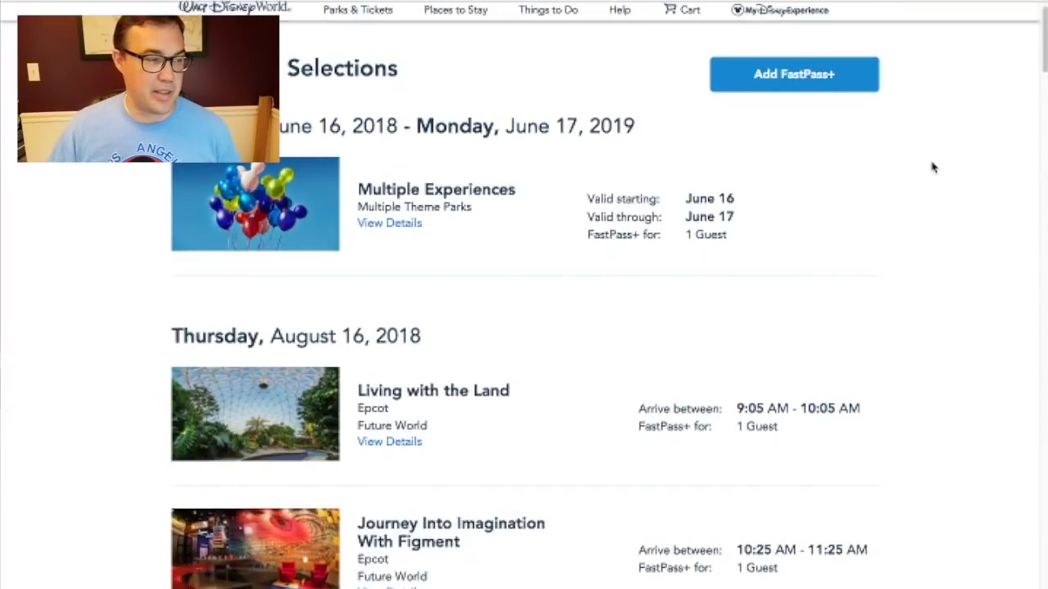
pyautogui.scroll(-5, 933, 170)
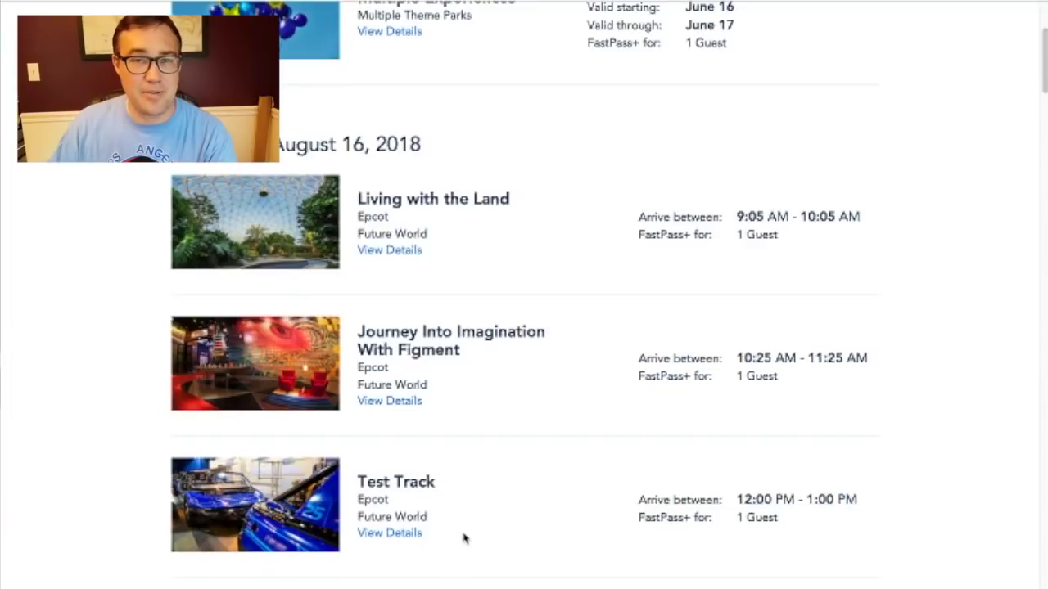
pyautogui.click(391, 534)
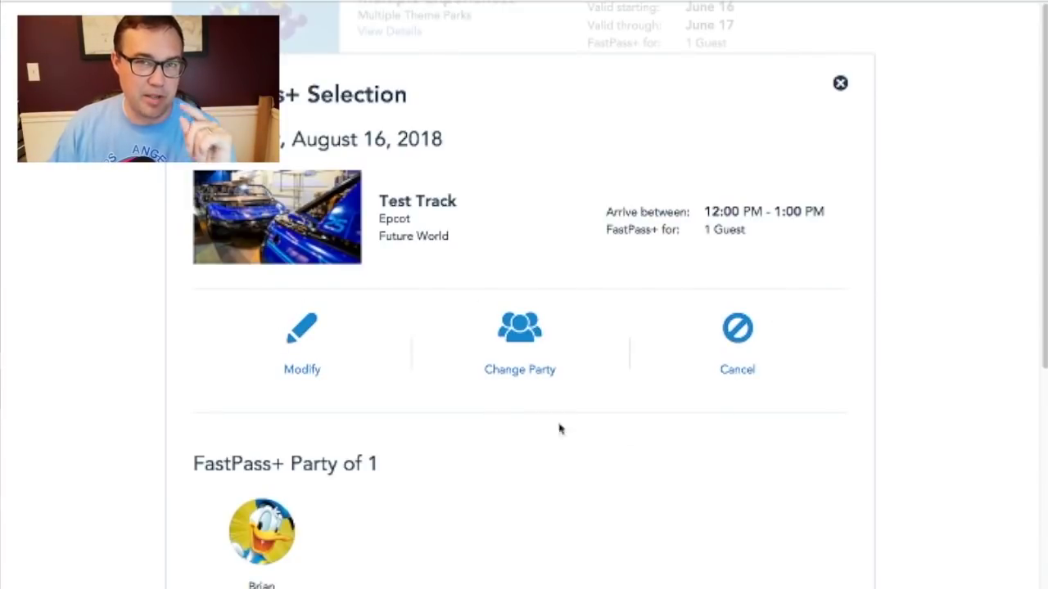
pyautogui.click(305, 338)
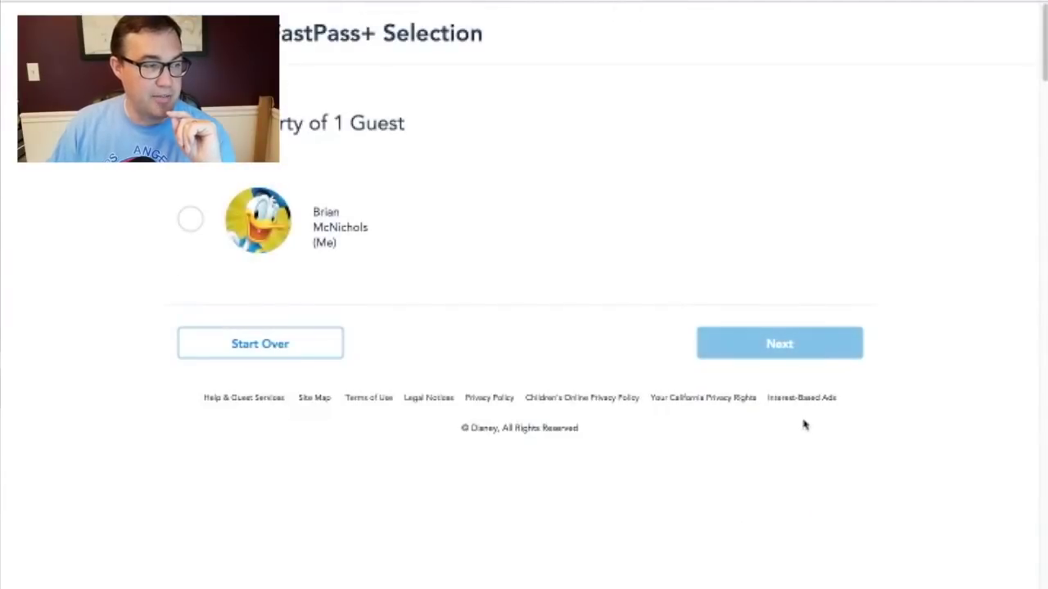
pyautogui.click(266, 250)
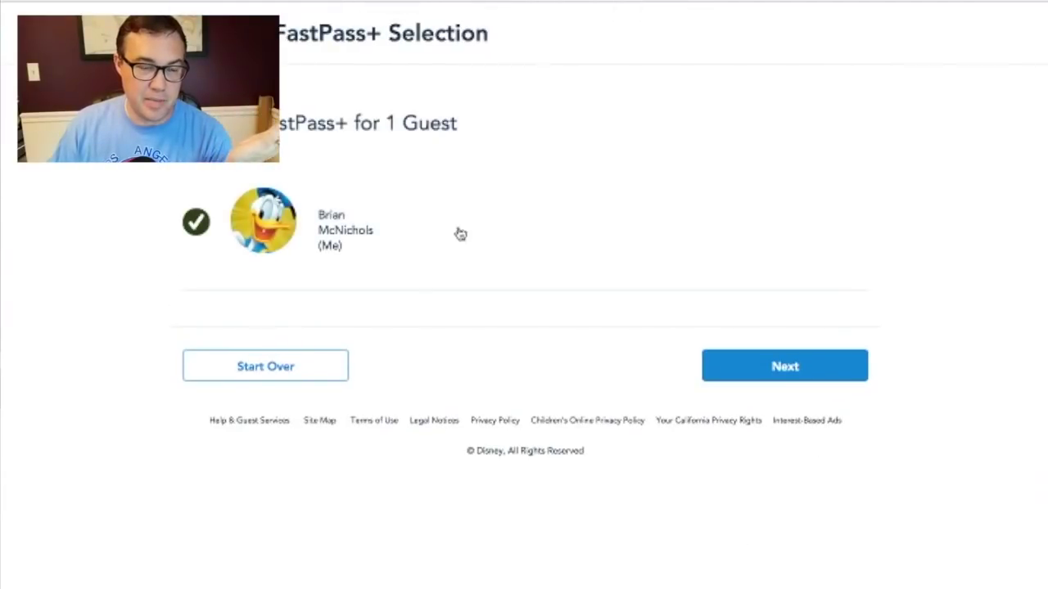
pyautogui.click(784, 366)
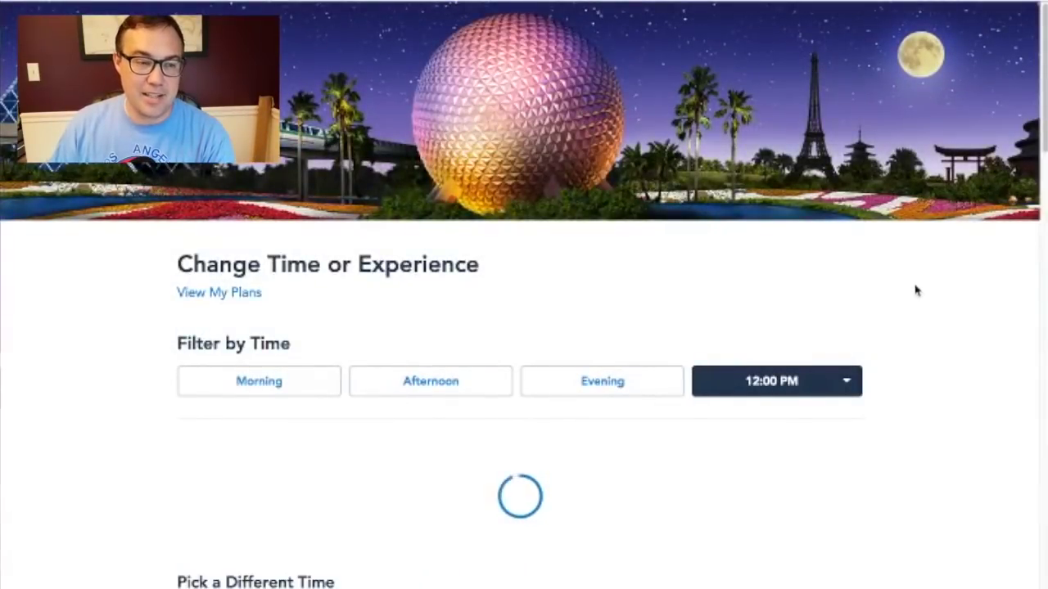
# Step: Filter the replacement options by 9:00 AM and check the closest Test Track times
pyautogui.click(860, 387)
pyautogui.click(831, 432)
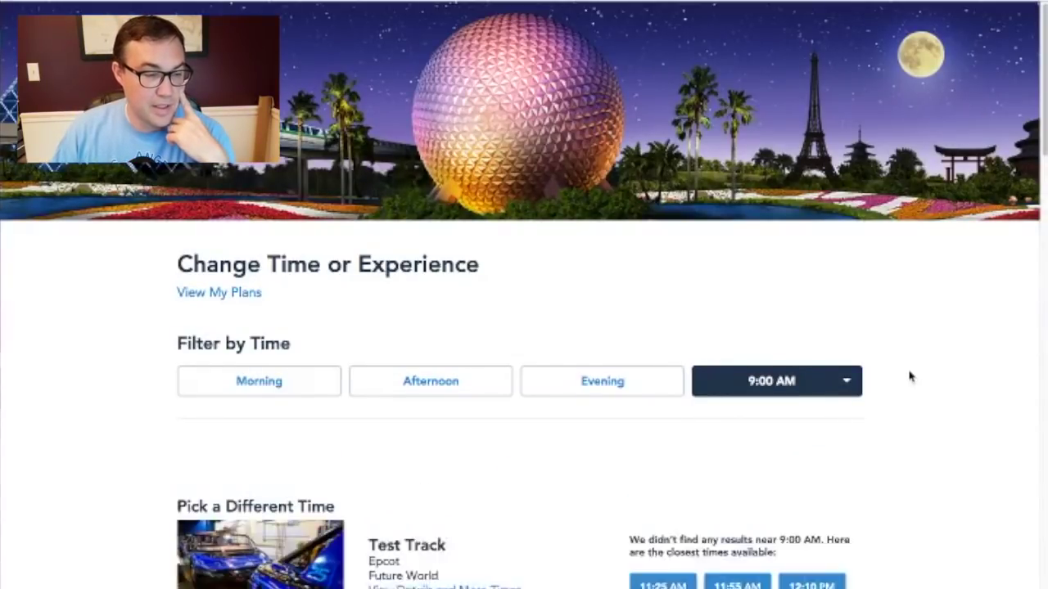
pyautogui.scroll(-1, 909, 352)
pyautogui.scroll(-1, 909, 346)
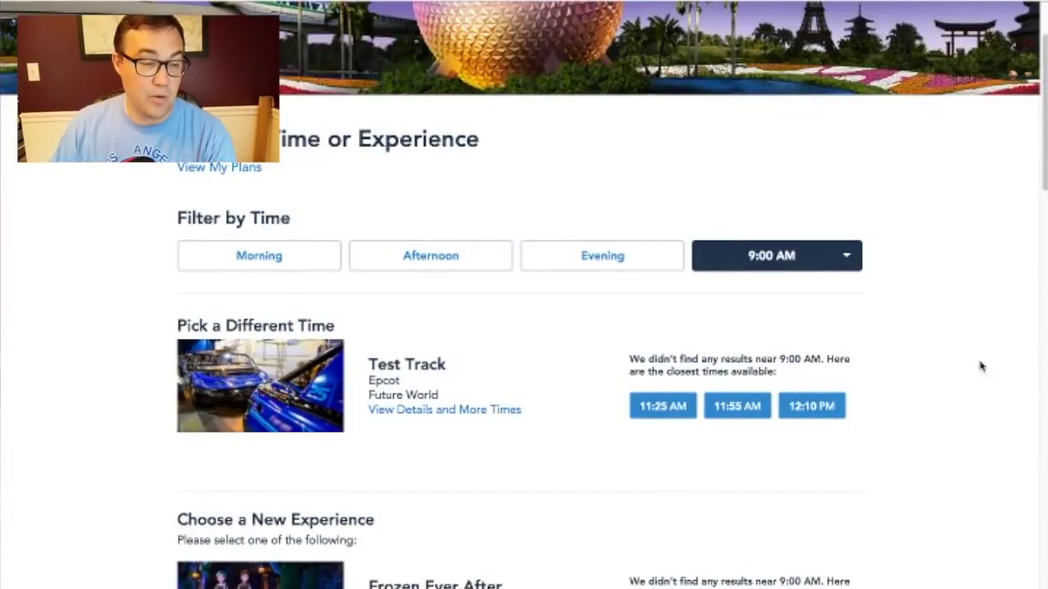
# Step: Look through the other Epcot experiences and their closest available times near 9:00 AM
pyautogui.scroll(-2, 966, 361)
pyautogui.scroll(-1, 499, 479)
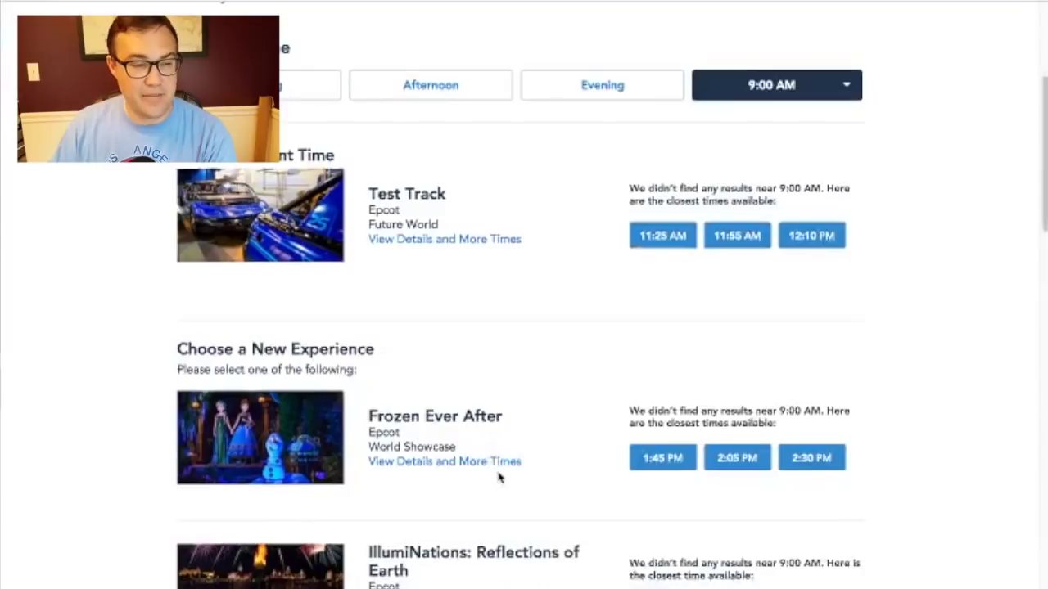
pyautogui.scroll(-1, 500, 478)
pyautogui.scroll(-5, 649, 453)
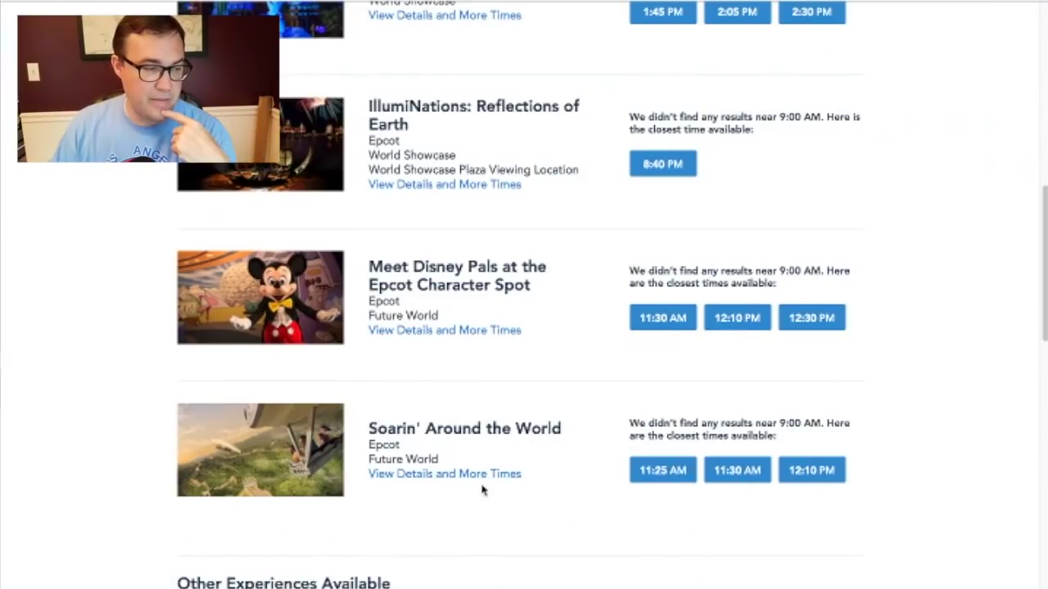
pyautogui.scroll(10, 968, 374)
pyautogui.scroll(-4, 968, 372)
pyautogui.scroll(-8, 969, 373)
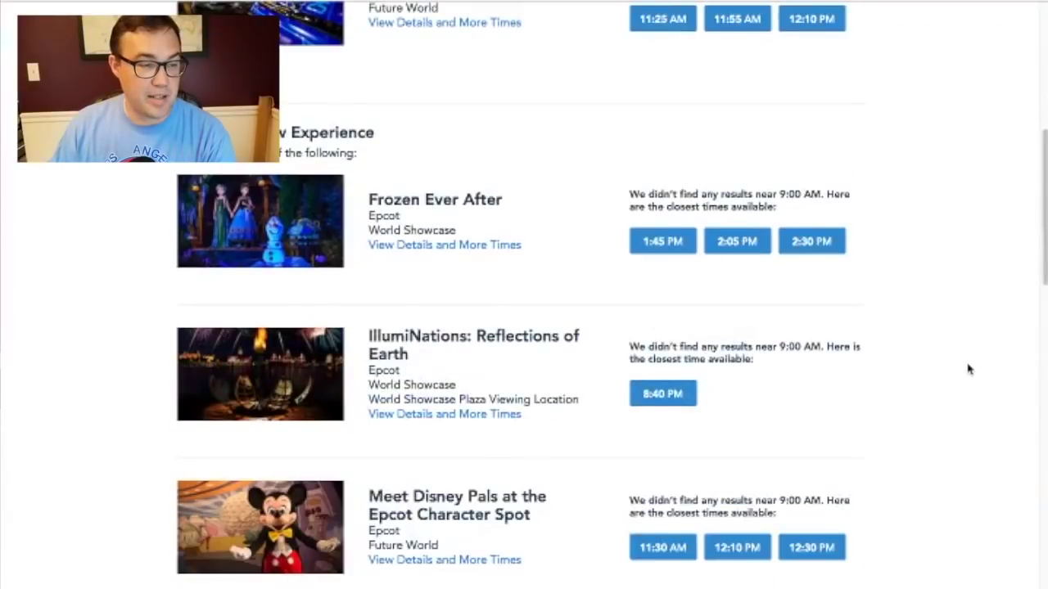
pyautogui.scroll(-1, 966, 369)
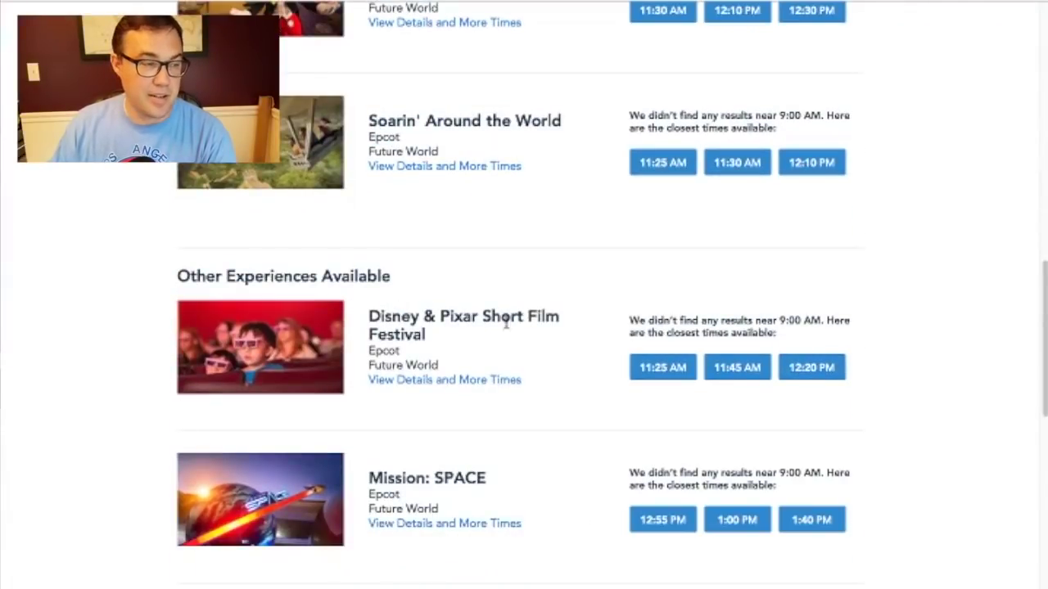
pyautogui.scroll(-1, 426, 356)
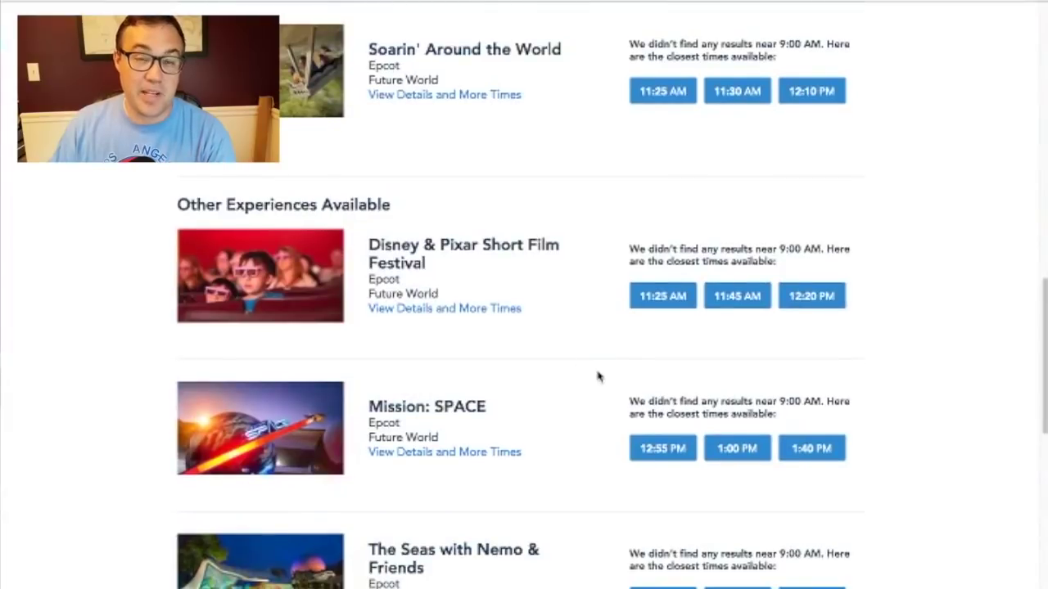
pyautogui.scroll(10, 920, 482)
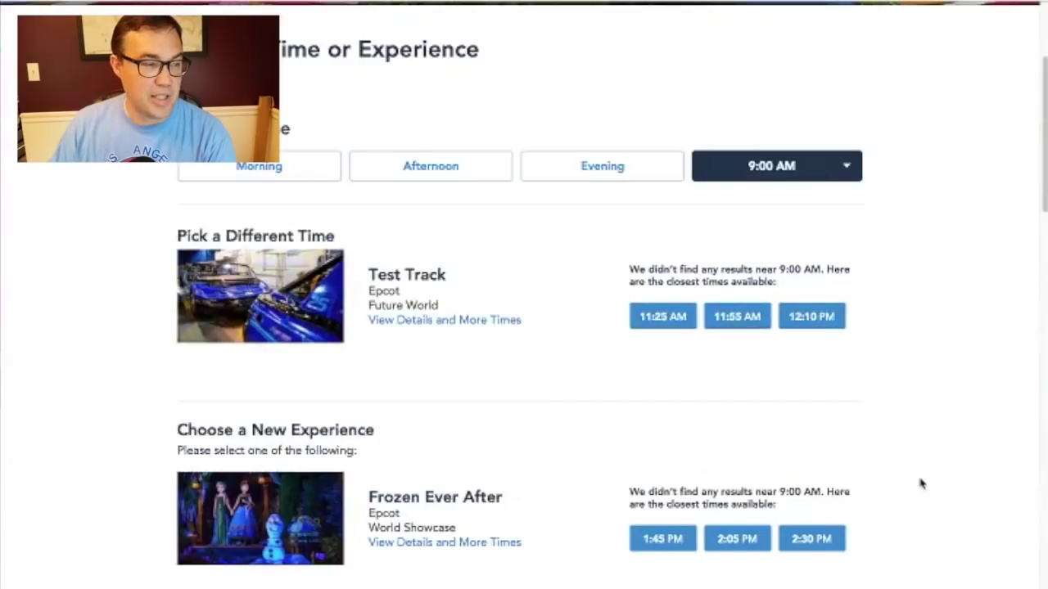
# Step: Choose 11:25 AM - 12:25 PM from the full list of Test Track times, review the replacement, and confirm it
pyautogui.scroll(-2, 919, 482)
pyautogui.click(441, 212)
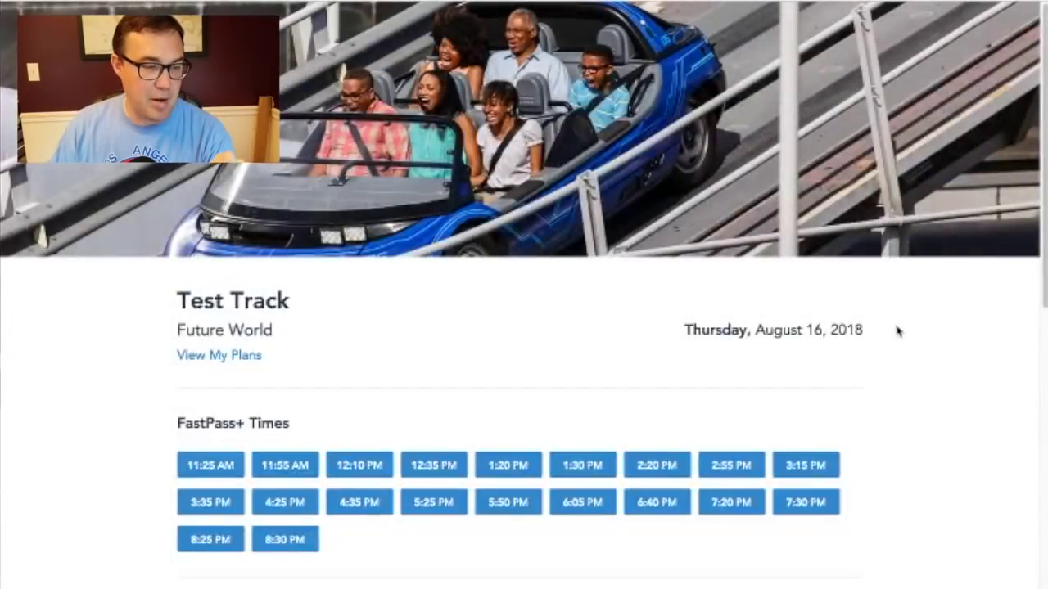
pyautogui.click(190, 473)
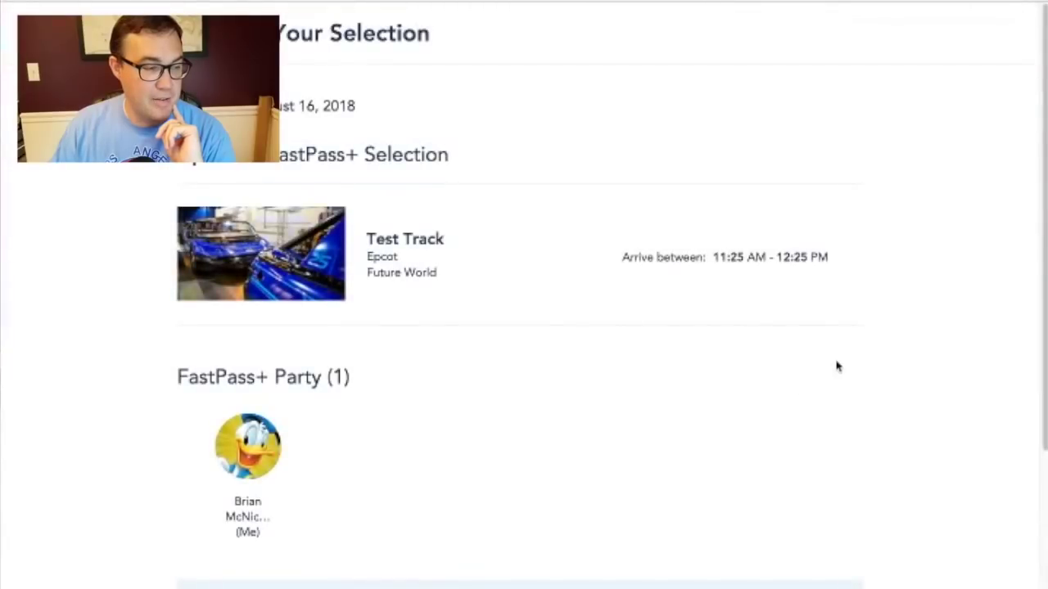
pyautogui.scroll(-3, 836, 367)
pyautogui.scroll(3, 826, 368)
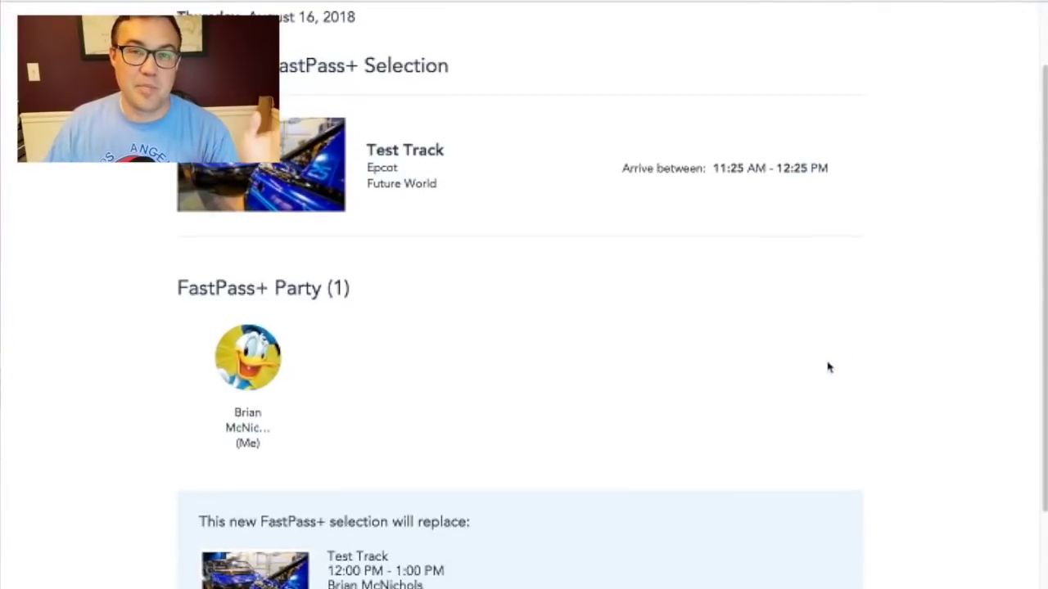
pyautogui.scroll(-1, 470, 490)
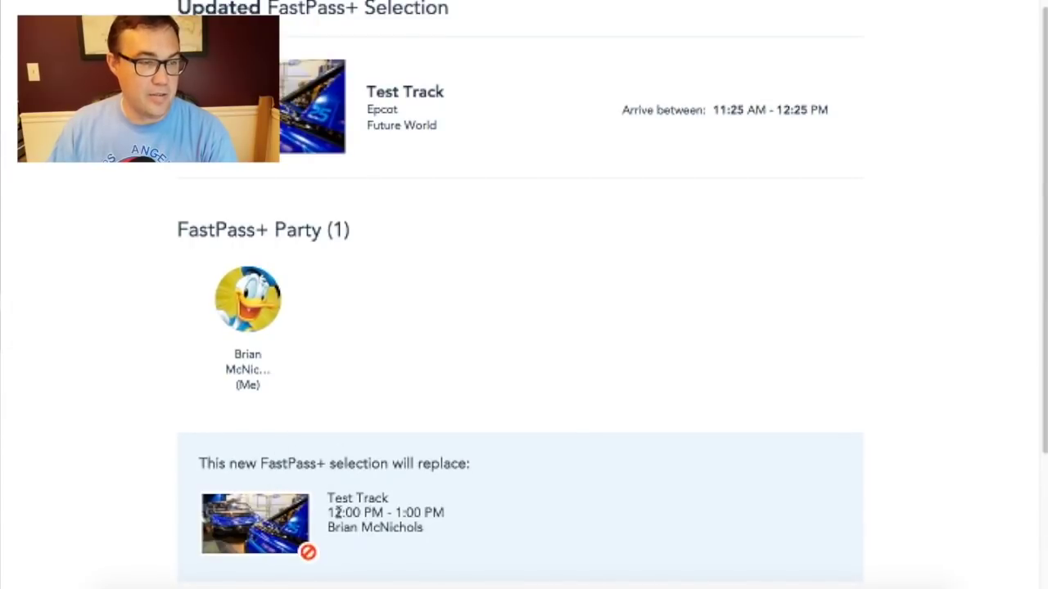
pyautogui.scroll(1, 499, 393)
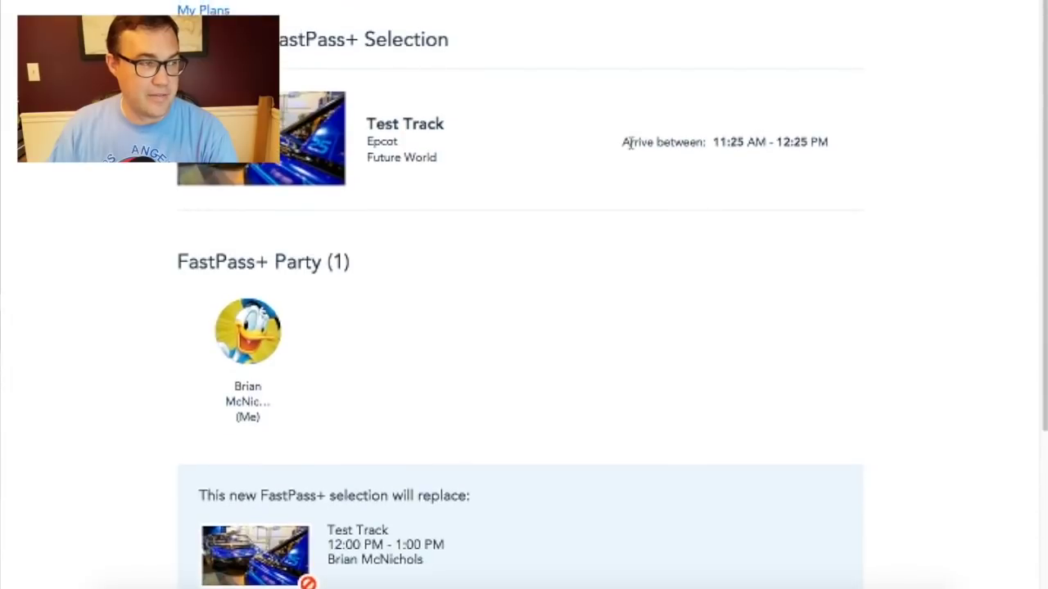
pyautogui.scroll(-4, 884, 262)
pyautogui.click(798, 478)
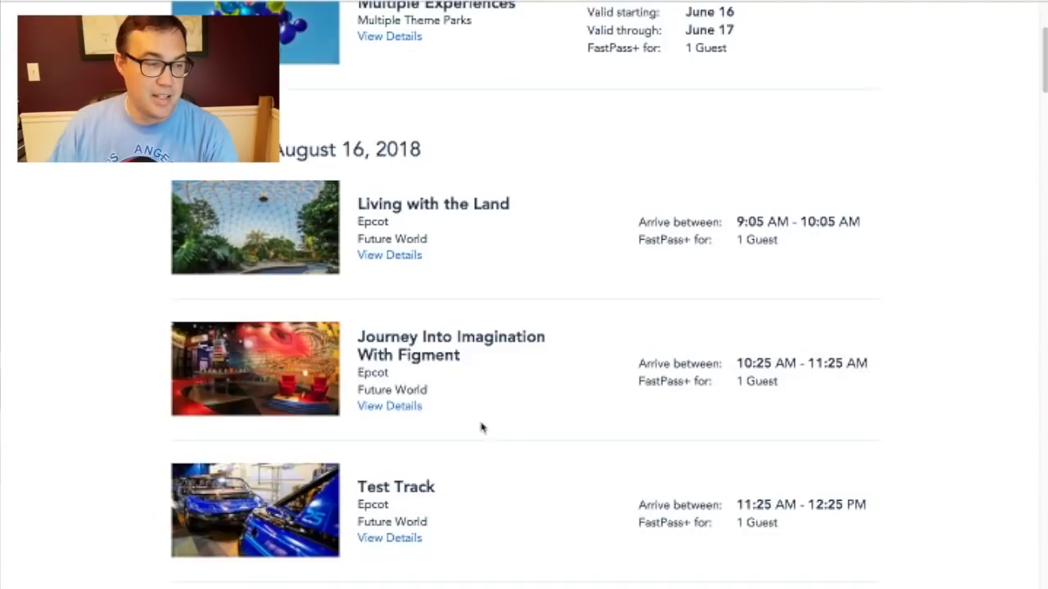
# Step: Modify the August 16 Journey Into Imagination With Figment FastPass+ to 12:30 PM - 1:30 PM and confirm the change
pyautogui.click(420, 408)
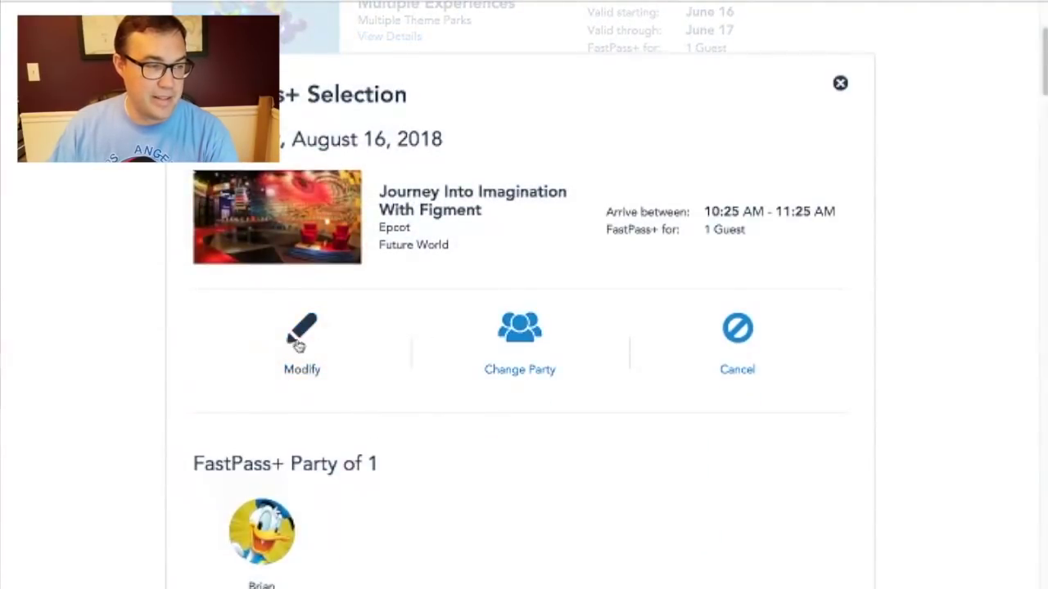
pyautogui.click(302, 327)
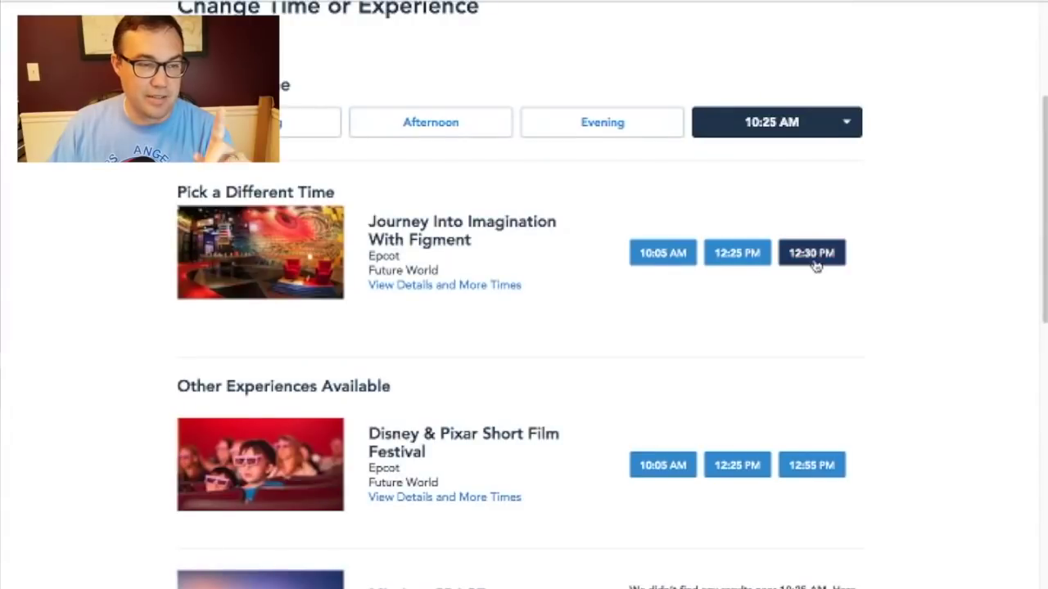
pyautogui.click(815, 257)
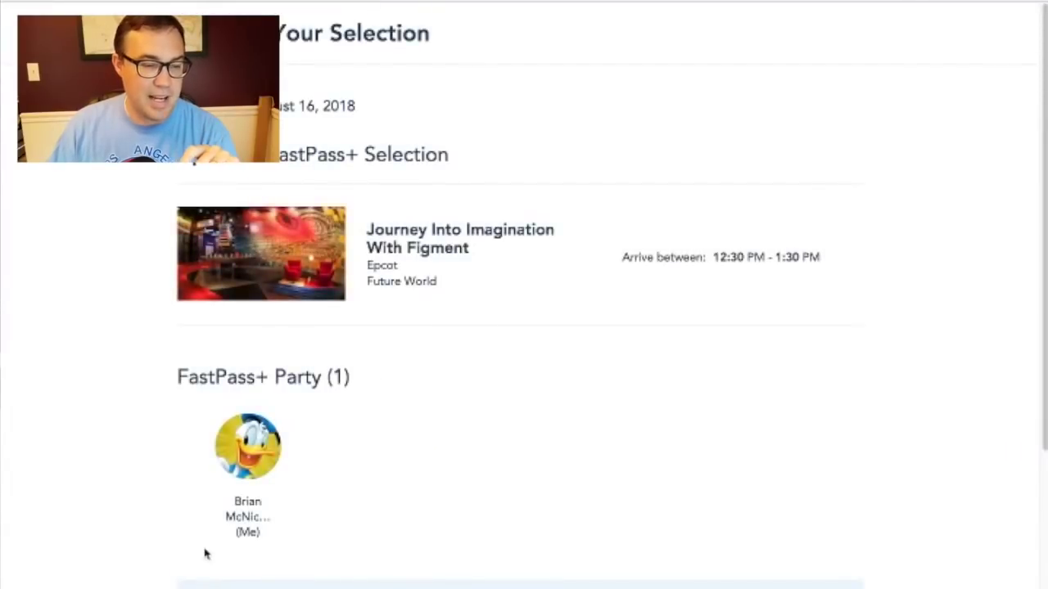
pyautogui.scroll(-3, 246, 548)
pyautogui.click(727, 528)
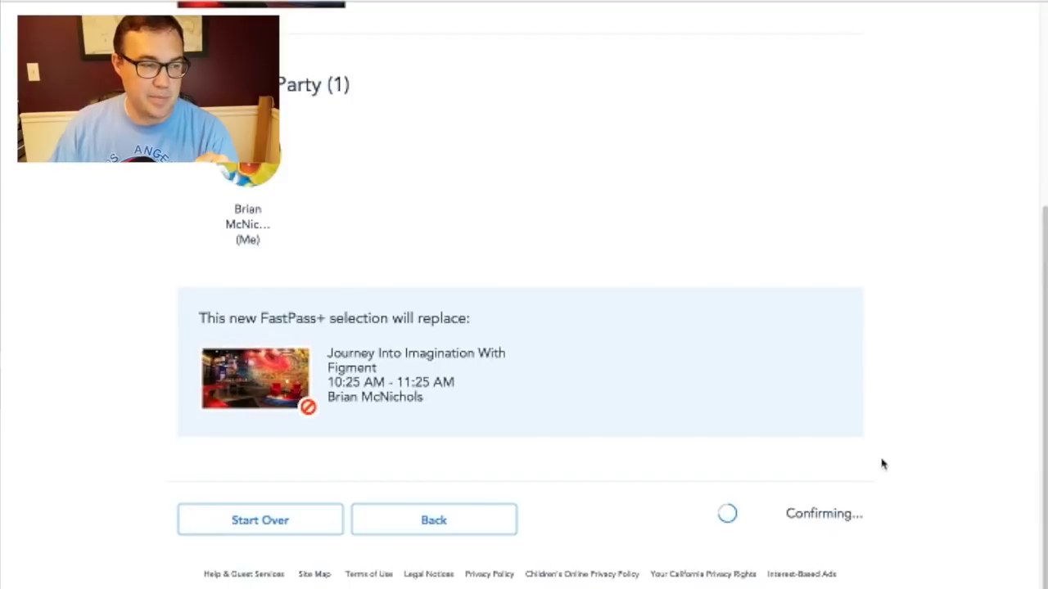
# Step: Modify the August 16 Test Track FastPass+ to 11:15 AM - 12:15 PM and confirm the replacement
pyautogui.scroll(-2, 589, 400)
pyautogui.scroll(-1, 590, 400)
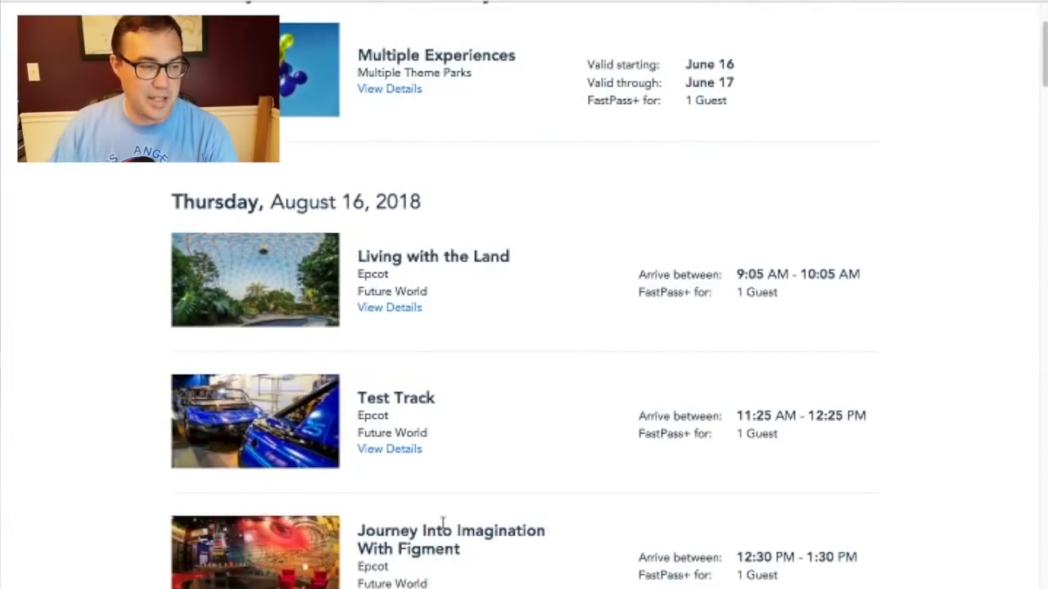
pyautogui.click(399, 456)
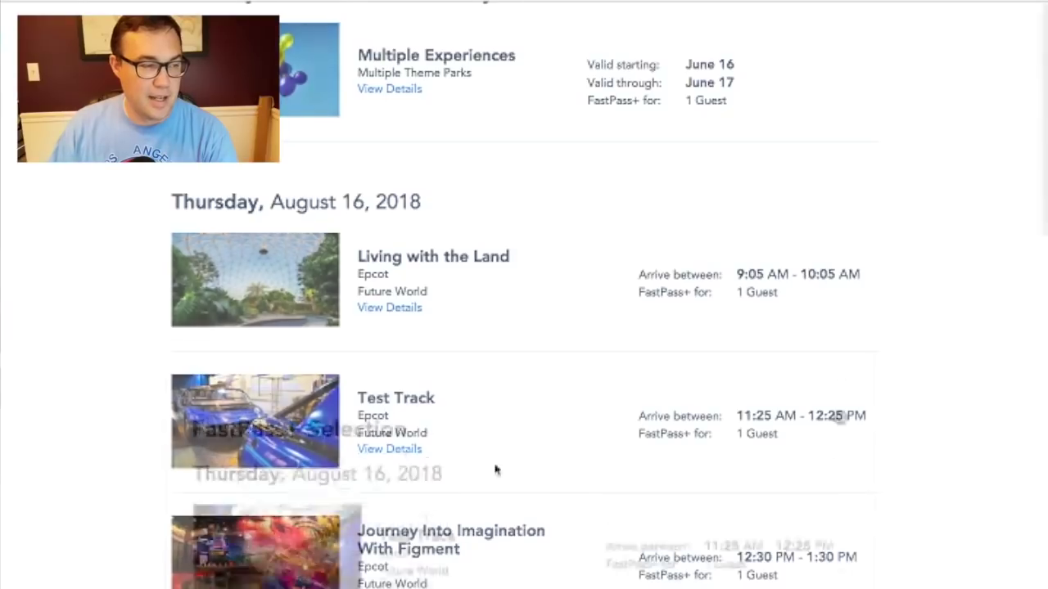
pyautogui.click(873, 307)
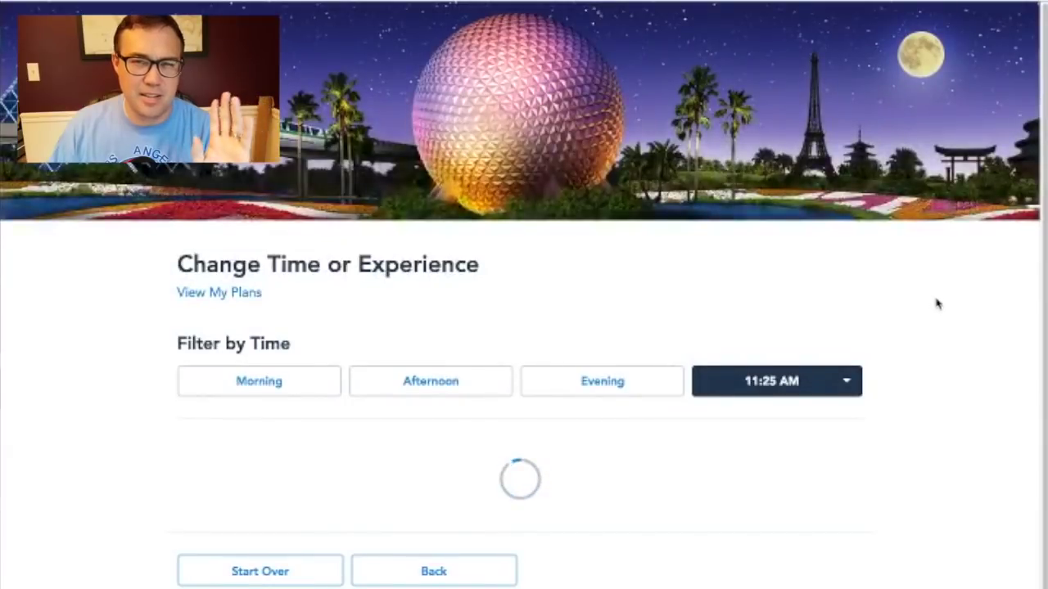
pyautogui.scroll(-1, 941, 307)
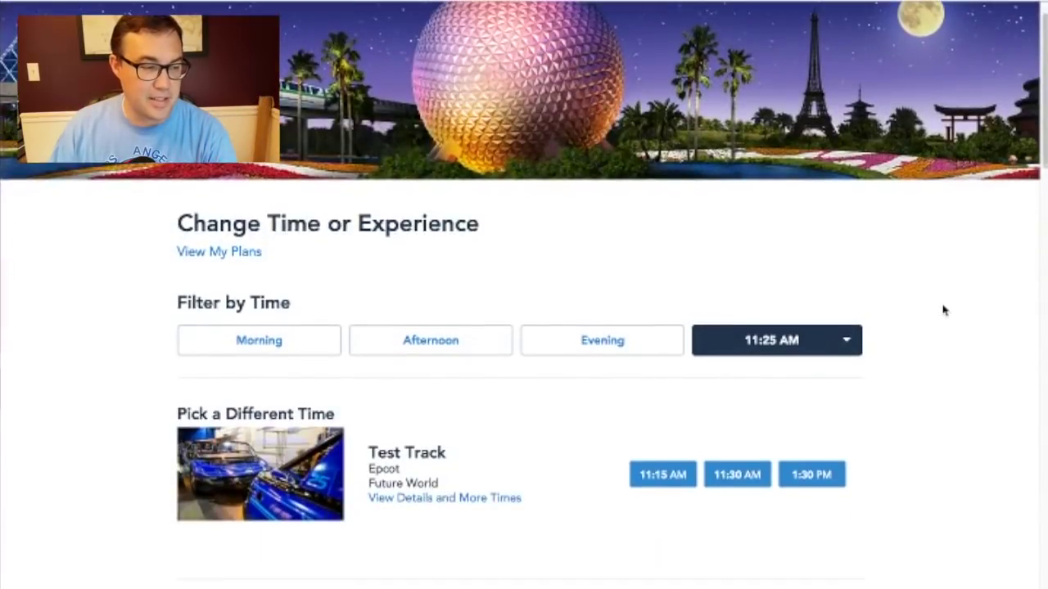
pyautogui.click(421, 470)
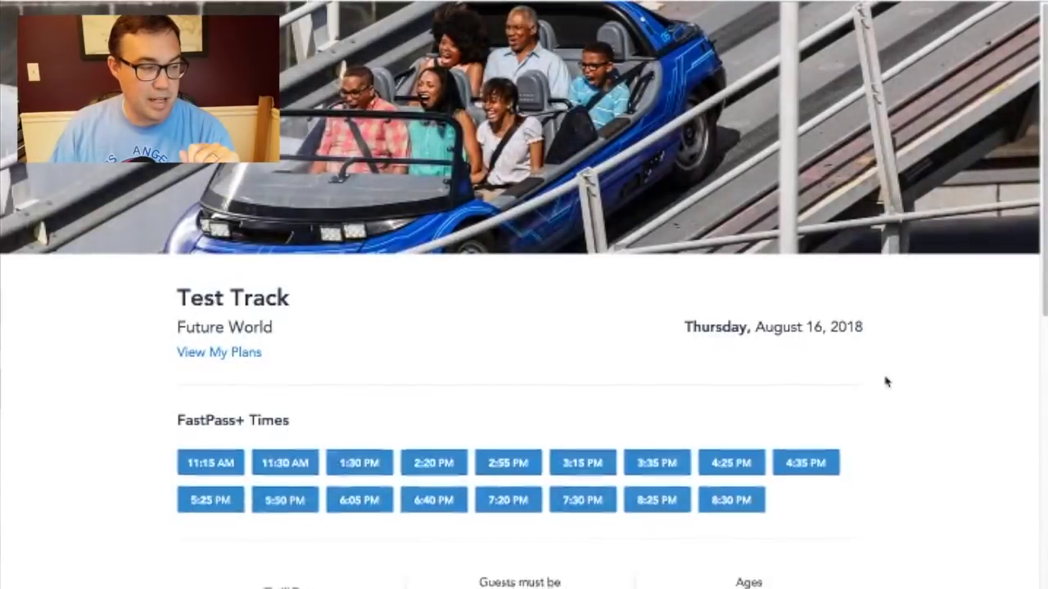
pyautogui.click(200, 470)
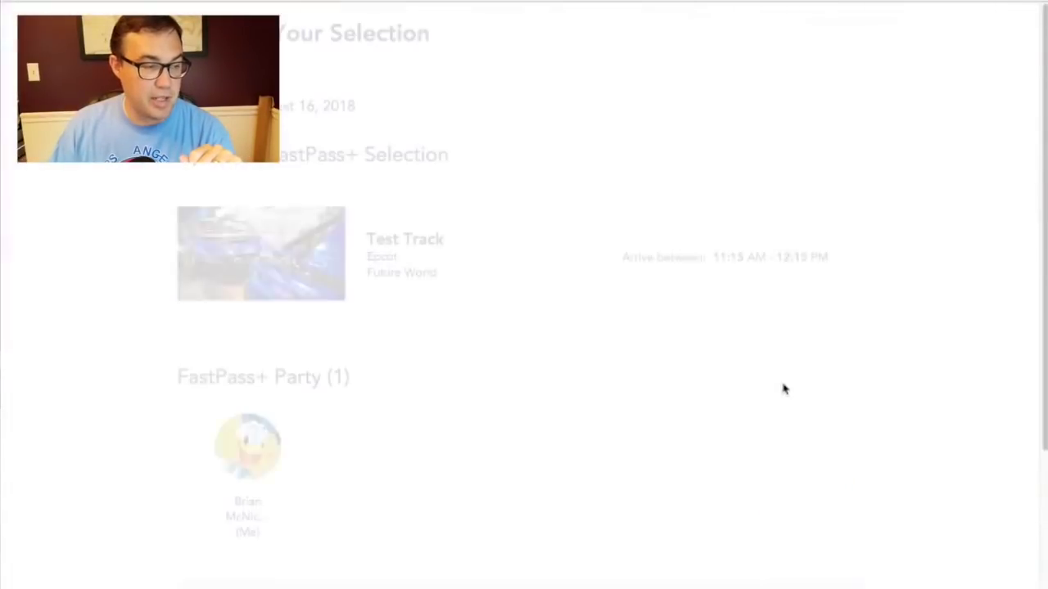
pyautogui.scroll(-2, 819, 366)
pyautogui.scroll(-2, 748, 393)
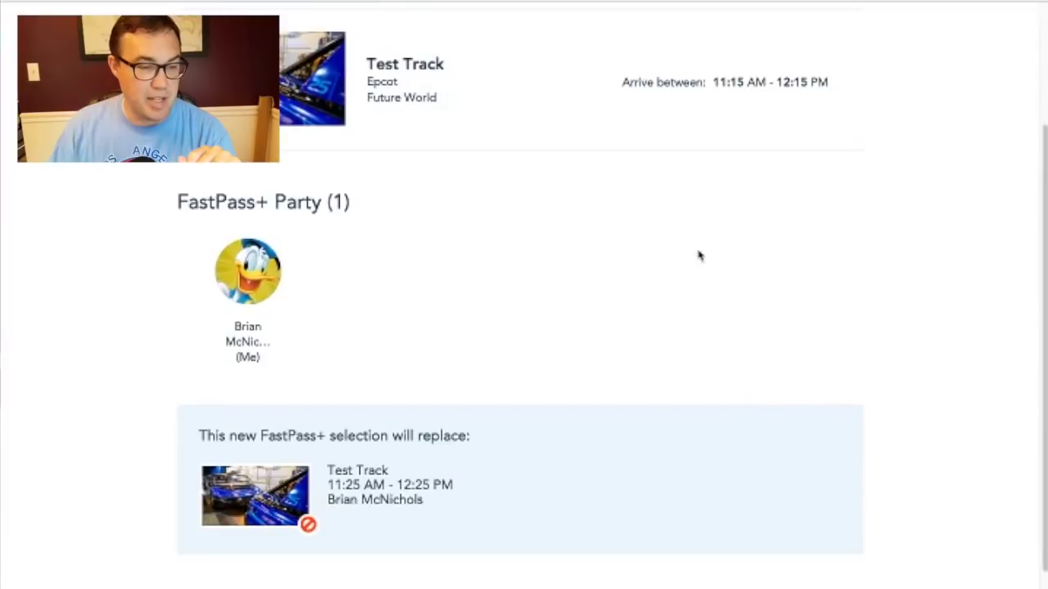
pyautogui.click(777, 519)
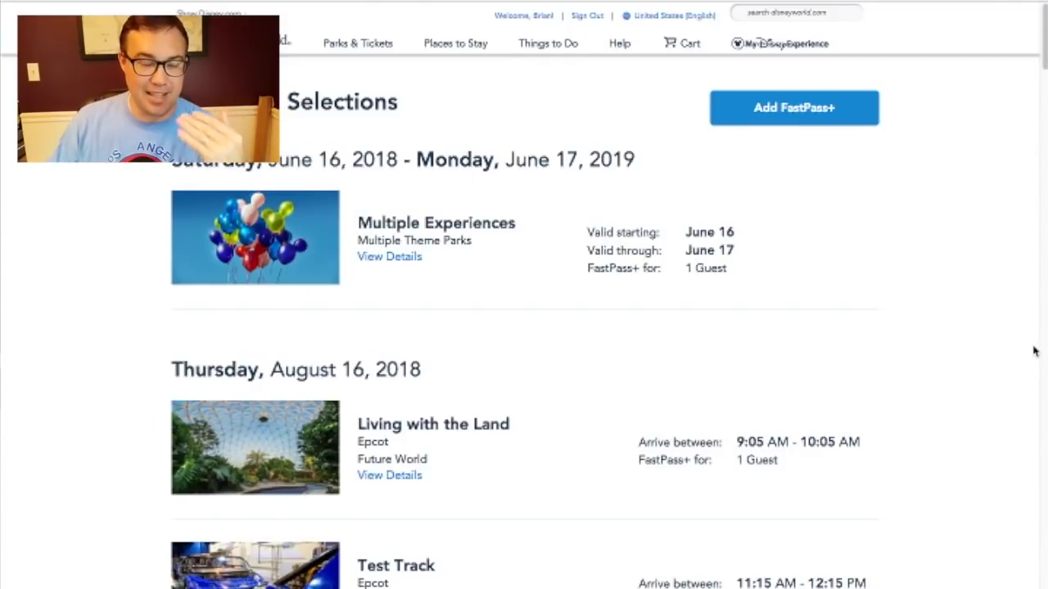
# Step: Modify the August 16 Test Track FastPass+ again, moving it to 11:00 AM - 12:00 PM
pyautogui.scroll(-1, 1036, 353)
pyautogui.scroll(-2, 904, 345)
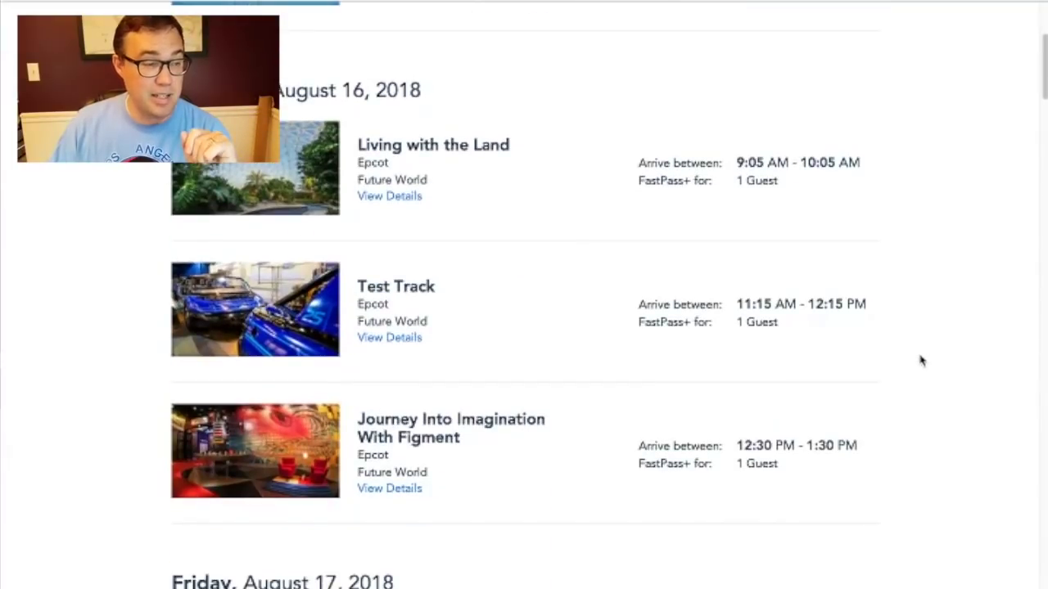
pyautogui.click(407, 339)
pyautogui.click(1023, 366)
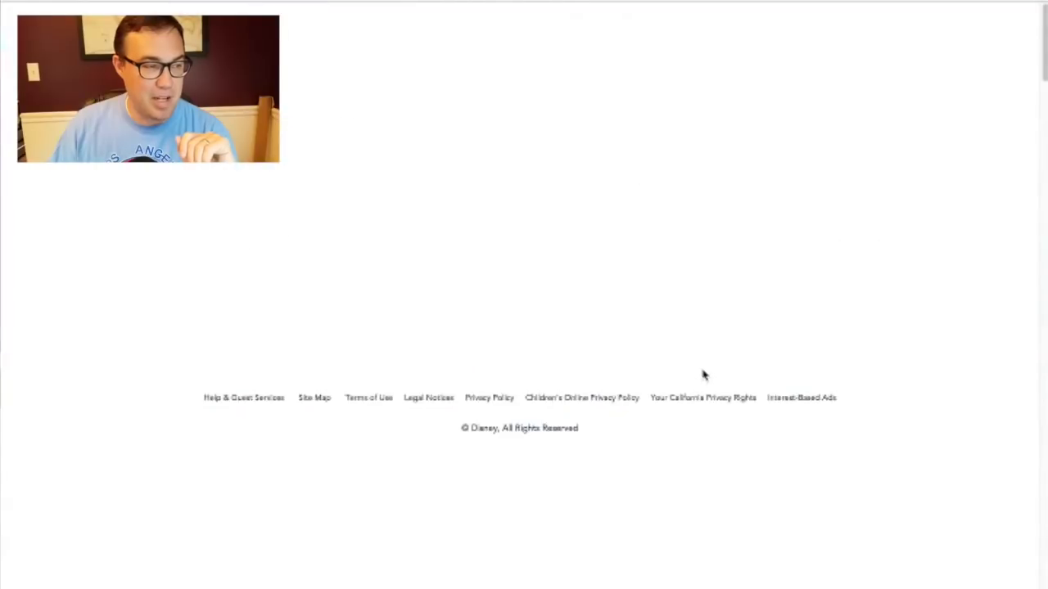
pyautogui.click(786, 369)
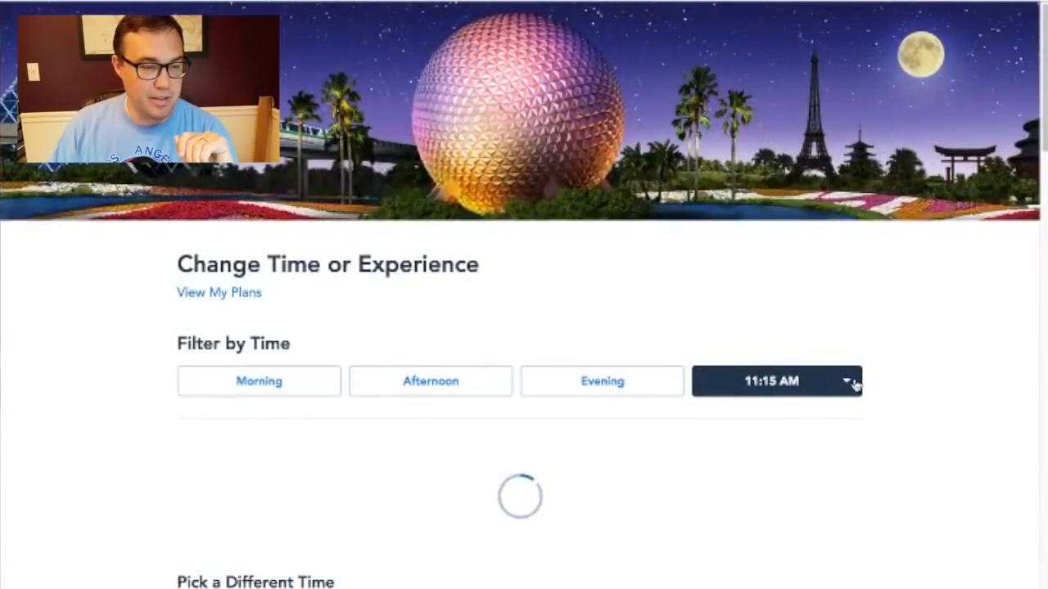
pyautogui.scroll(-1, 895, 376)
pyautogui.click(419, 495)
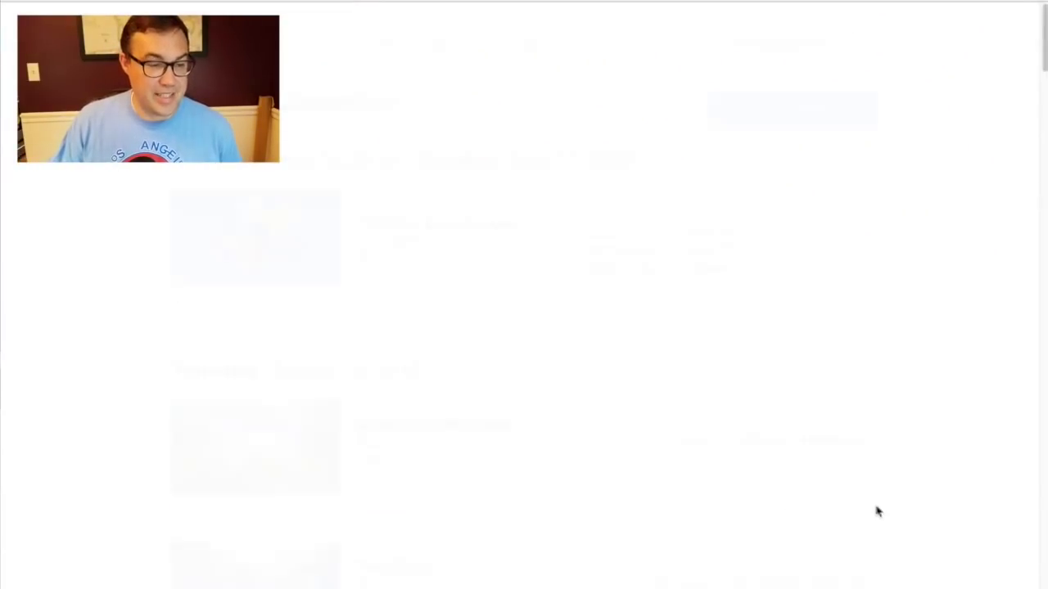
# Step: Move the August 16 Journey Into Imagination With Figment FastPass+ to 12:15 PM - 1:15 PM
pyautogui.scroll(-4, 877, 497)
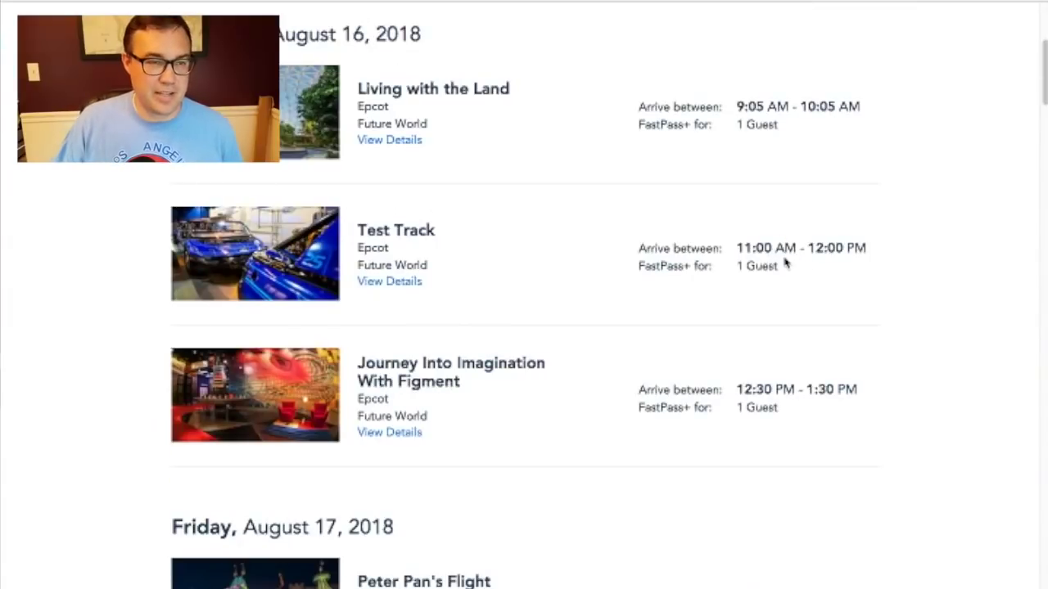
pyautogui.click(405, 440)
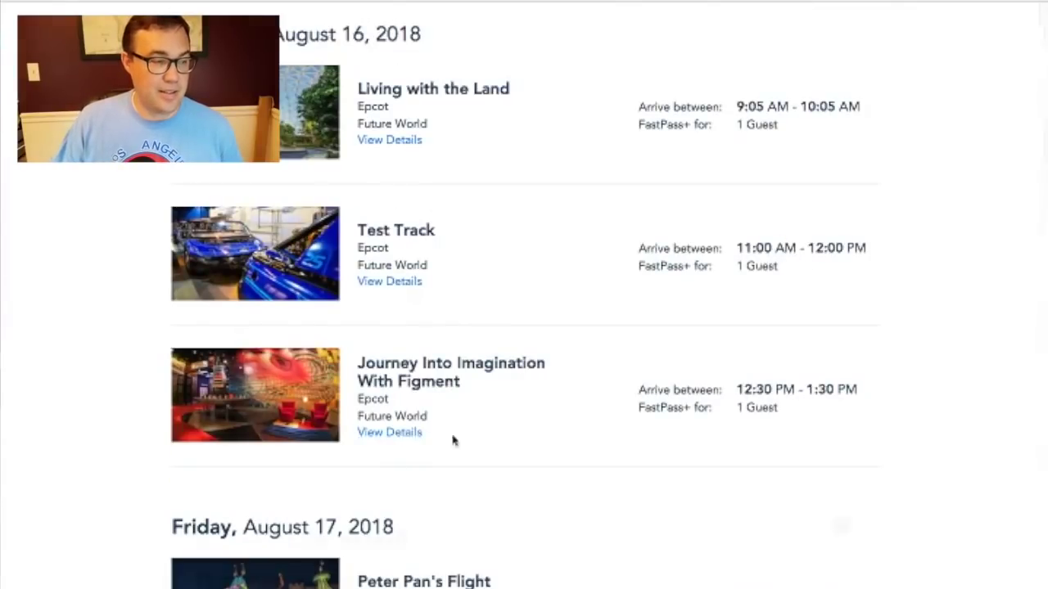
pyautogui.press('Escape')
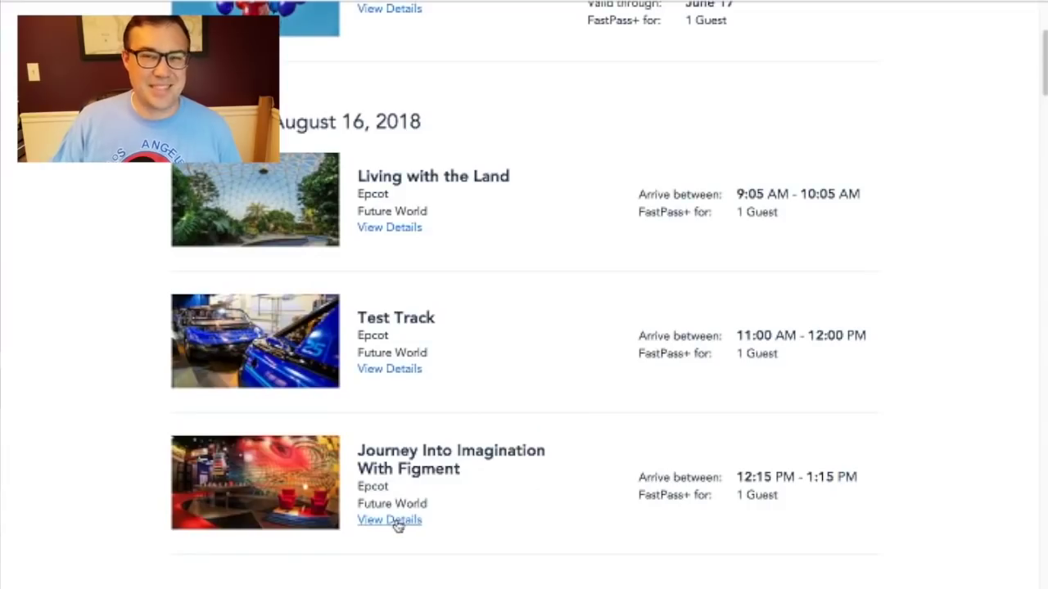
# Step: Cancel the August 16 Journey Into Imagination With Figment FastPass+ and confirm its removal
pyautogui.click(393, 522)
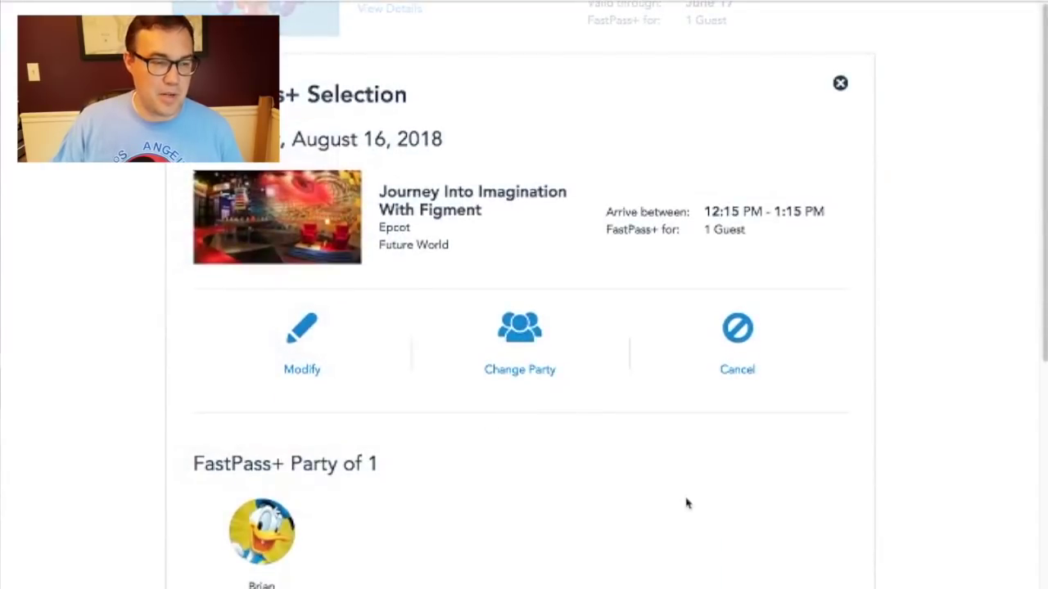
pyautogui.click(739, 344)
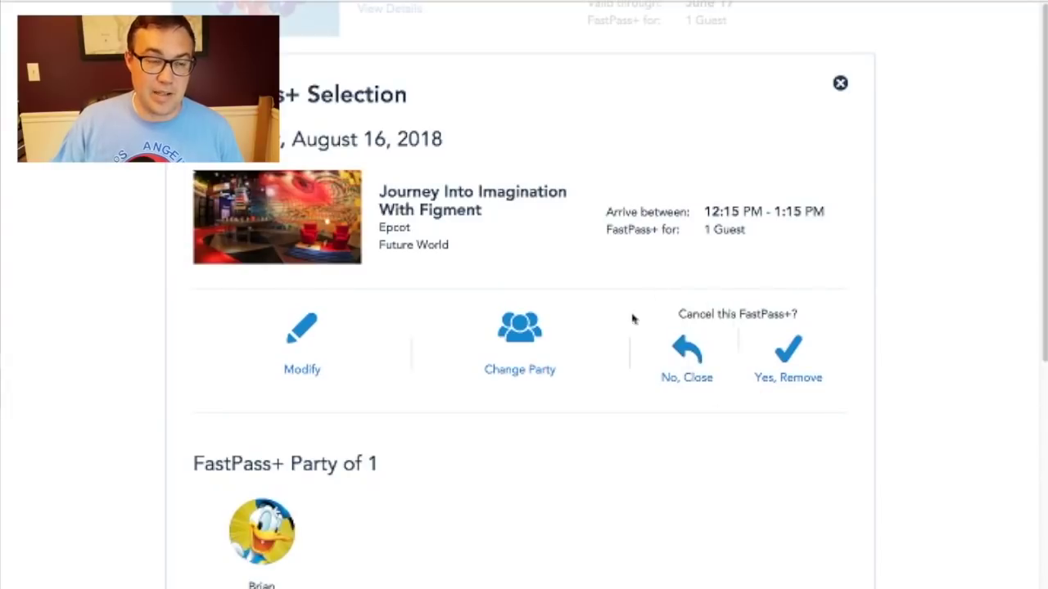
pyautogui.click(779, 376)
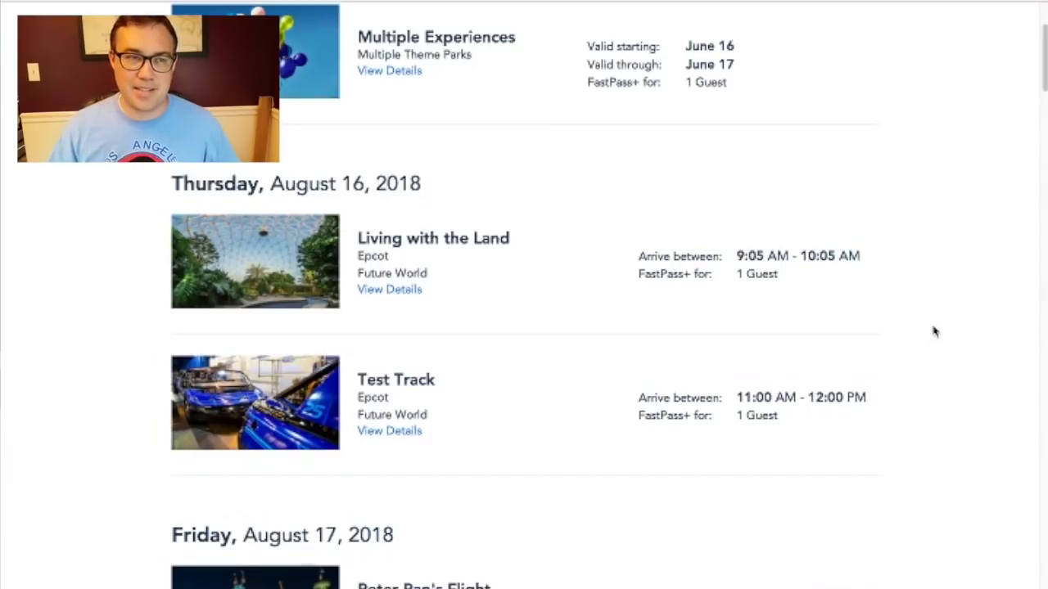
# Step: Add the guest with the stormtrooper avatar to the August 16 Test Track FastPass+ party and confirm the updated party
pyautogui.click(370, 431)
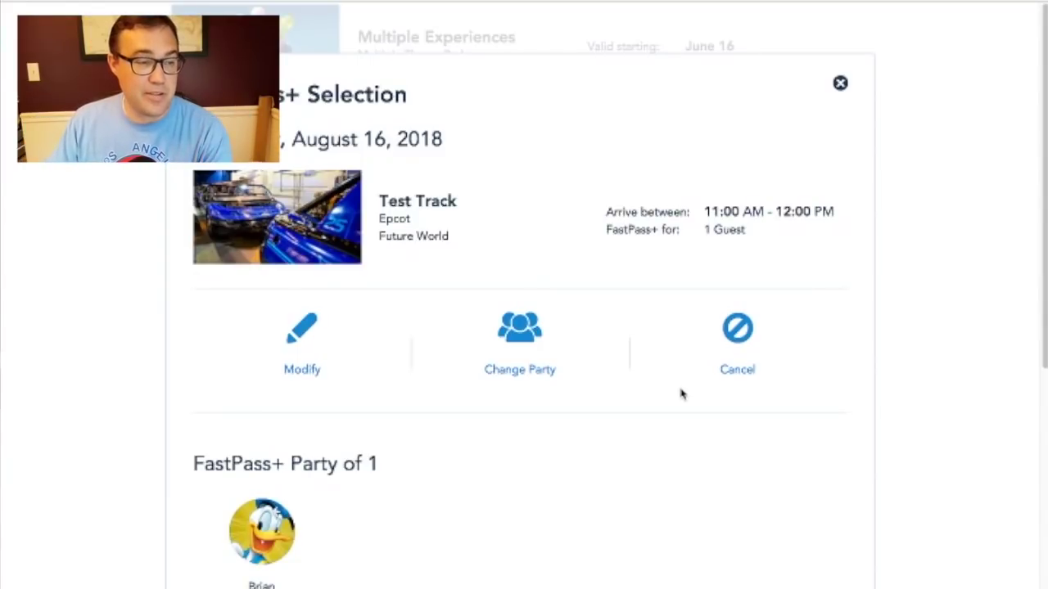
pyautogui.click(520, 343)
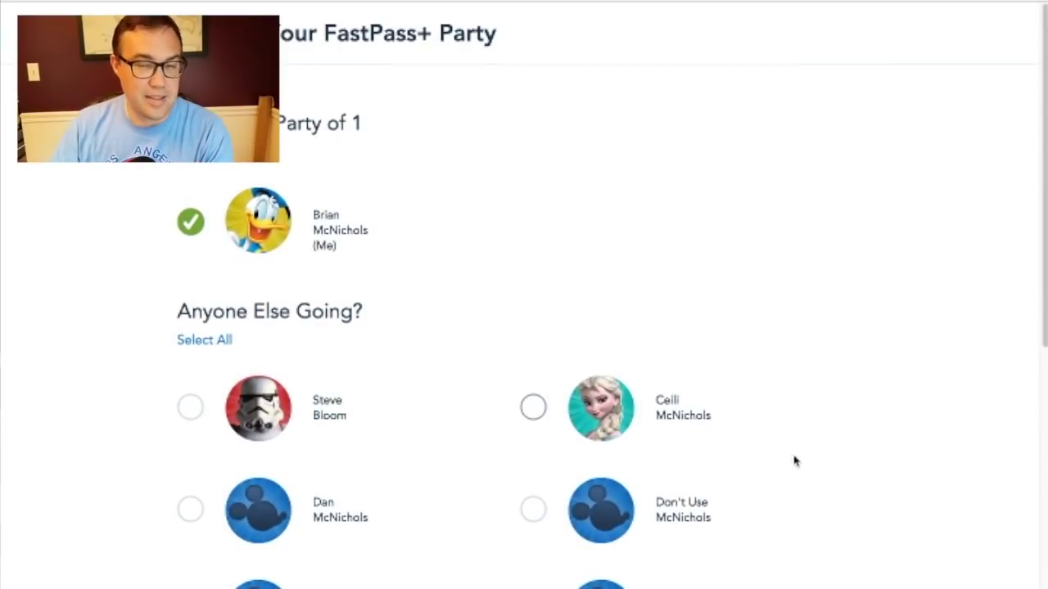
pyautogui.scroll(-2, 753, 273)
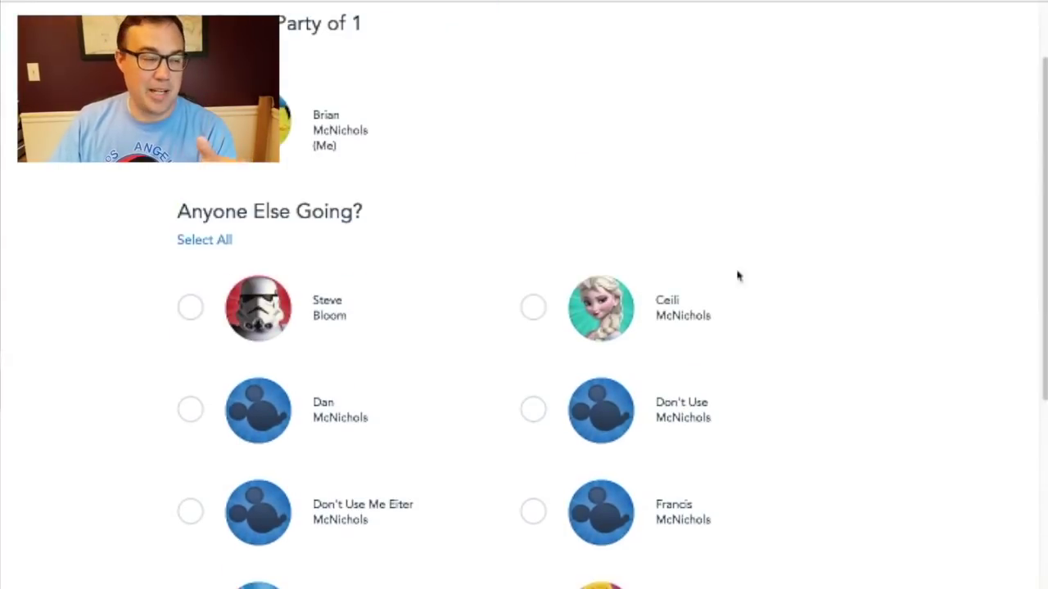
pyautogui.click(296, 310)
pyautogui.scroll(-4, 873, 316)
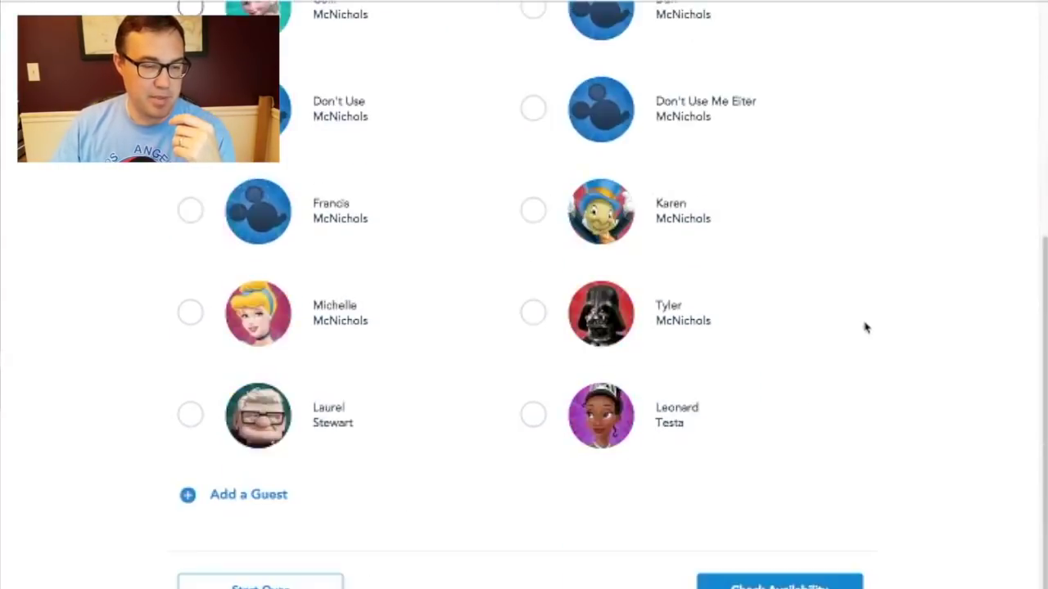
pyautogui.click(778, 583)
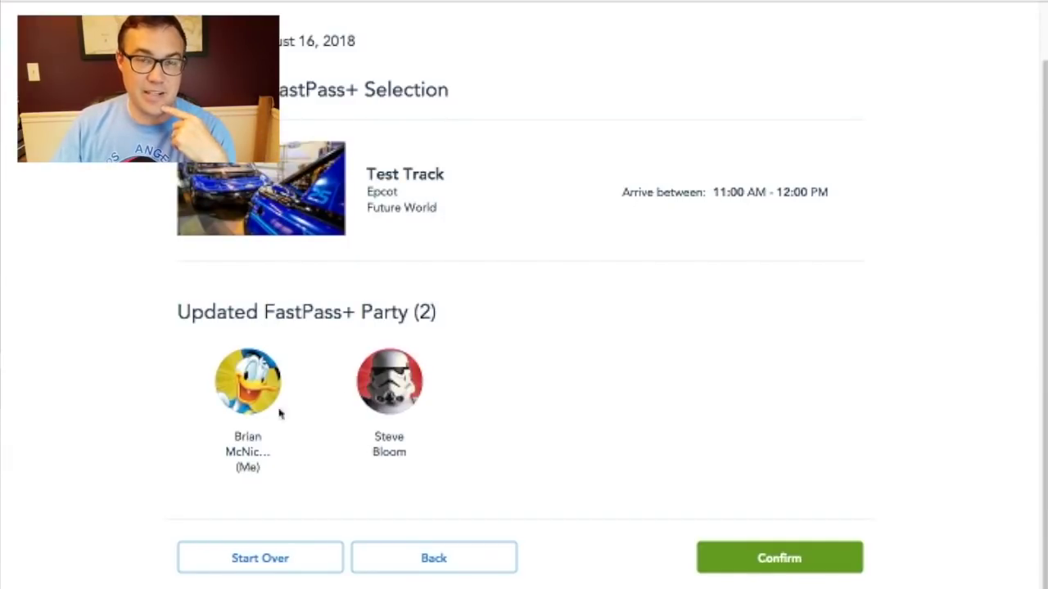
pyautogui.click(770, 563)
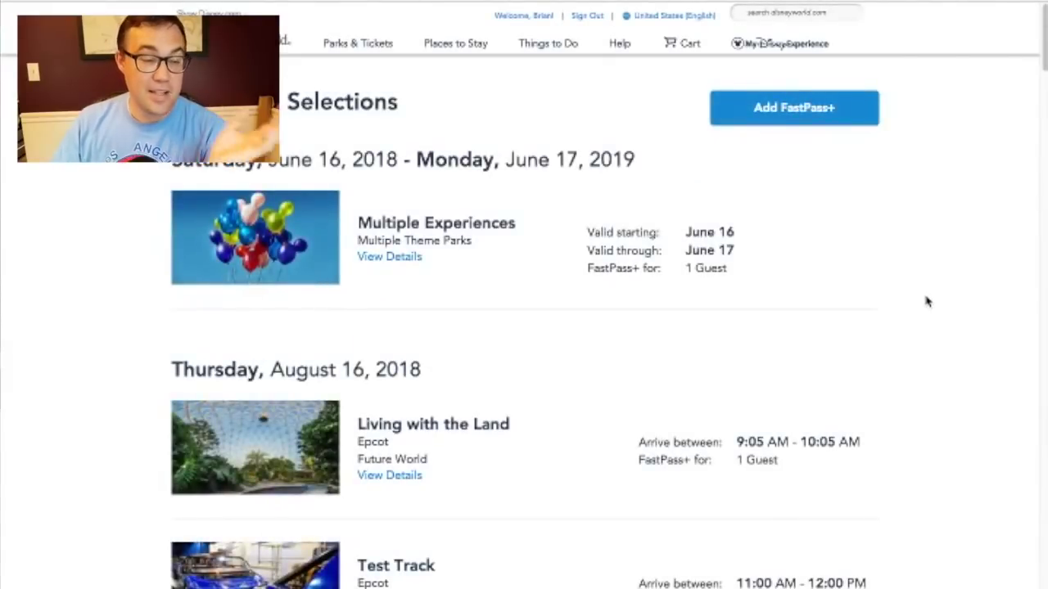
# Step: Remove the guest with the stormtrooper avatar from the August 16 Test Track FastPass+ party and confirm the change
pyautogui.scroll(-2, 925, 302)
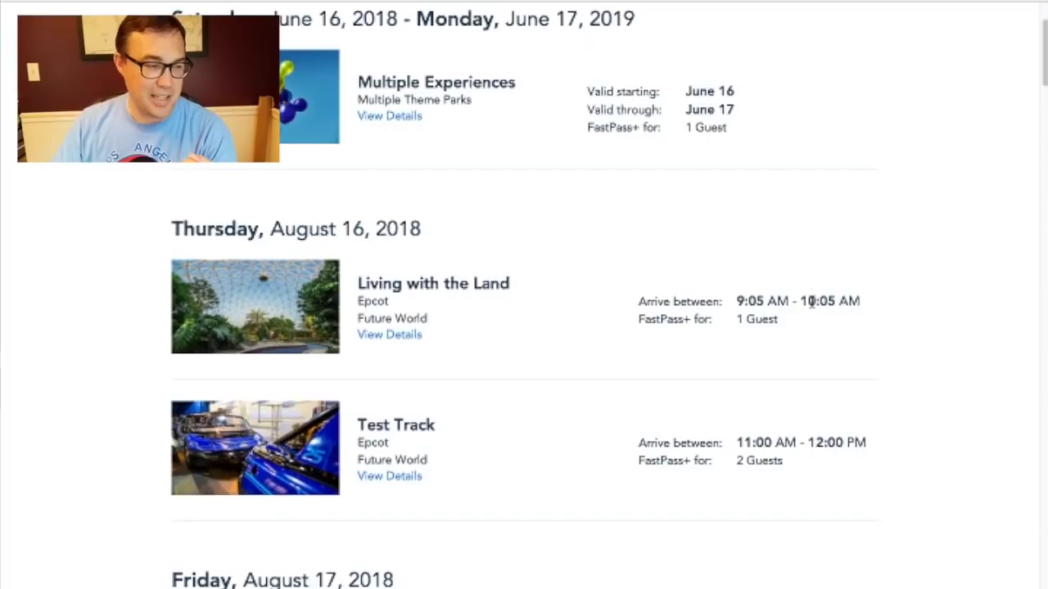
pyautogui.click(397, 477)
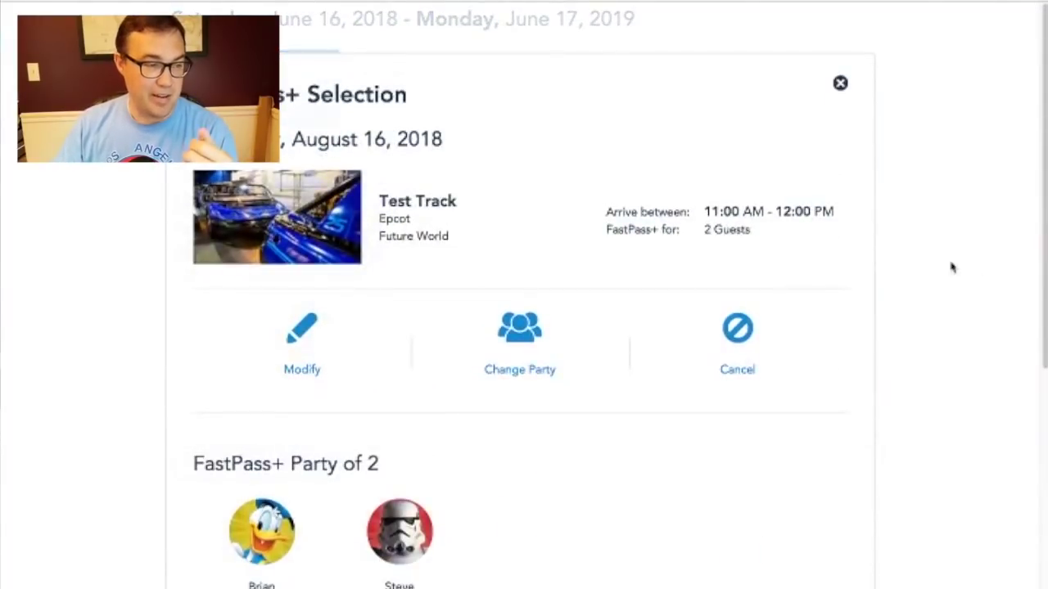
pyautogui.press('Escape')
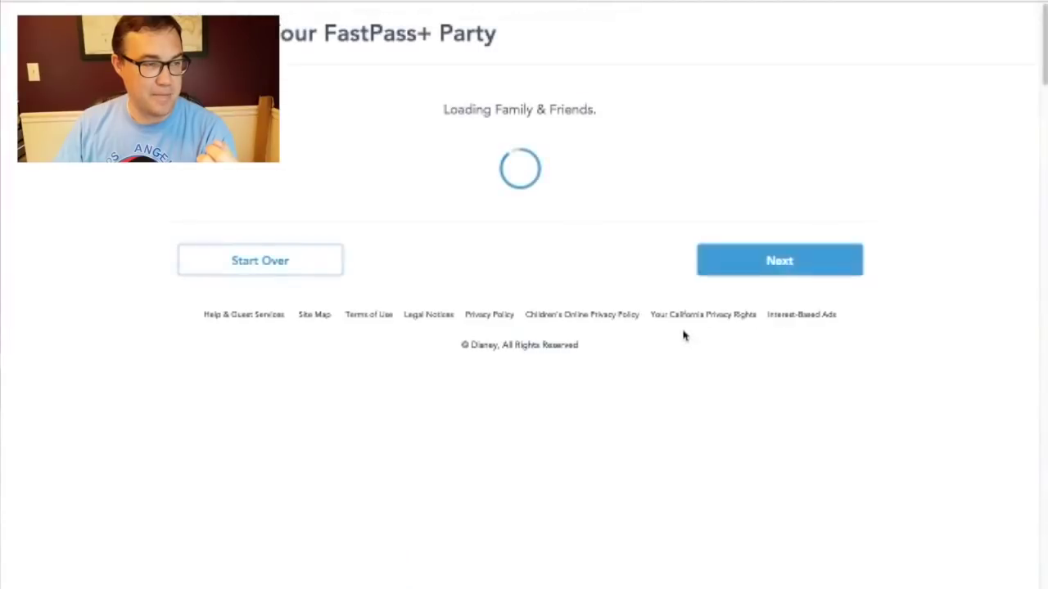
pyautogui.scroll(-2, 681, 328)
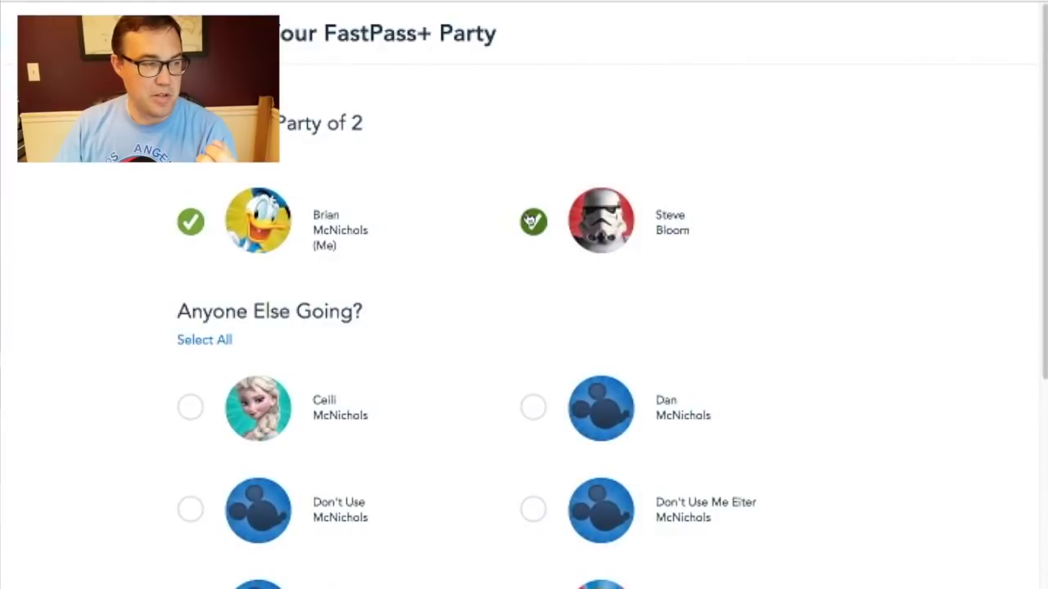
pyautogui.click(528, 217)
pyautogui.scroll(-5, 884, 189)
pyautogui.click(779, 520)
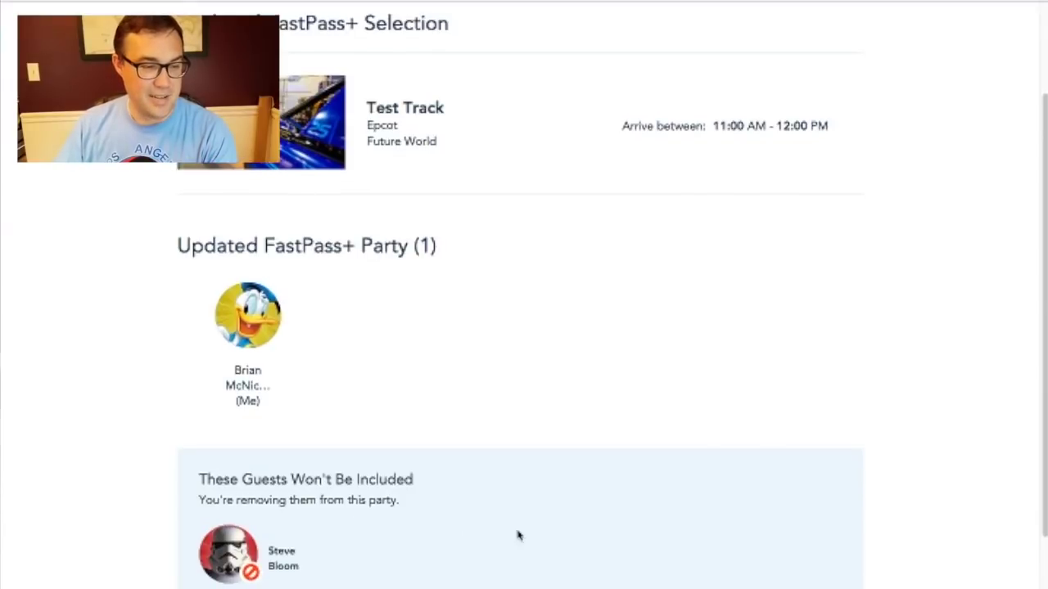
pyautogui.scroll(-3, 519, 532)
pyautogui.click(762, 519)
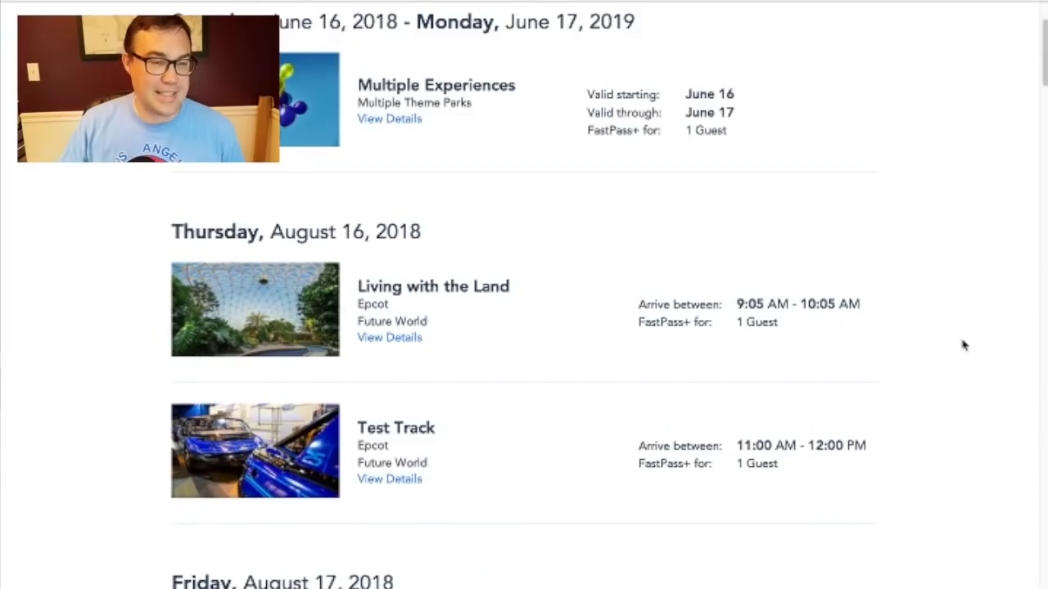
# Step: Start adding another FastPass+ for August 16 at Magic Kingdom Park, and return to the FastPass+ selections list
pyautogui.scroll(2, 961, 344)
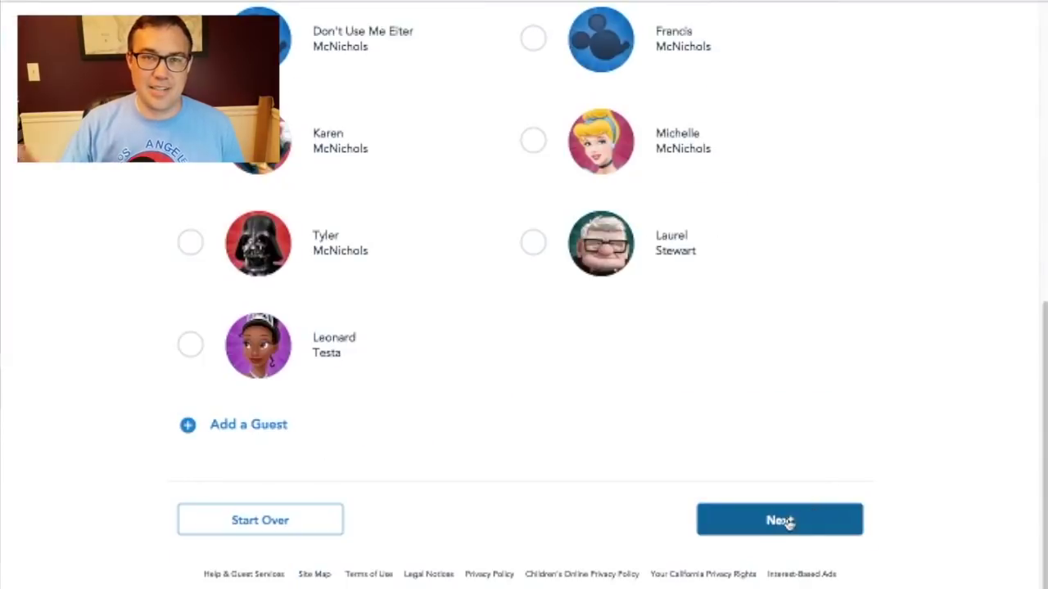
pyautogui.click(783, 519)
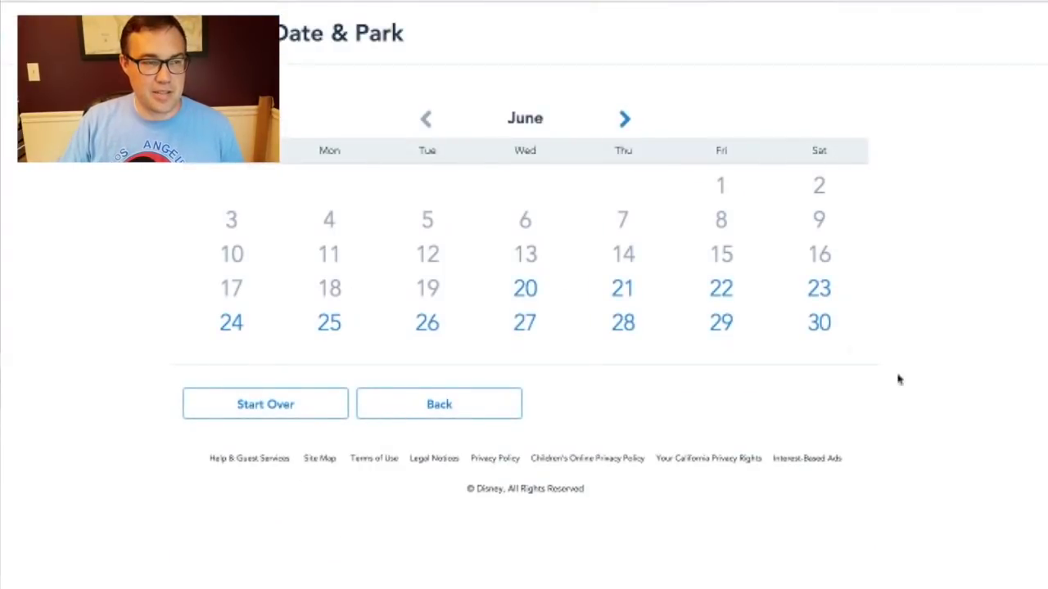
pyautogui.click(624, 120)
pyautogui.click(624, 121)
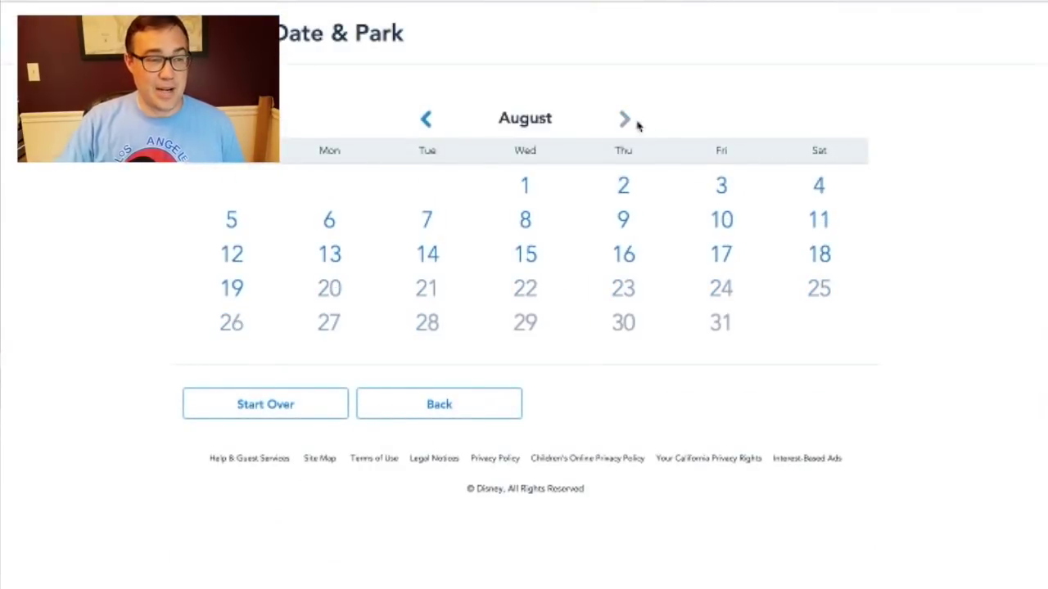
pyautogui.click(623, 256)
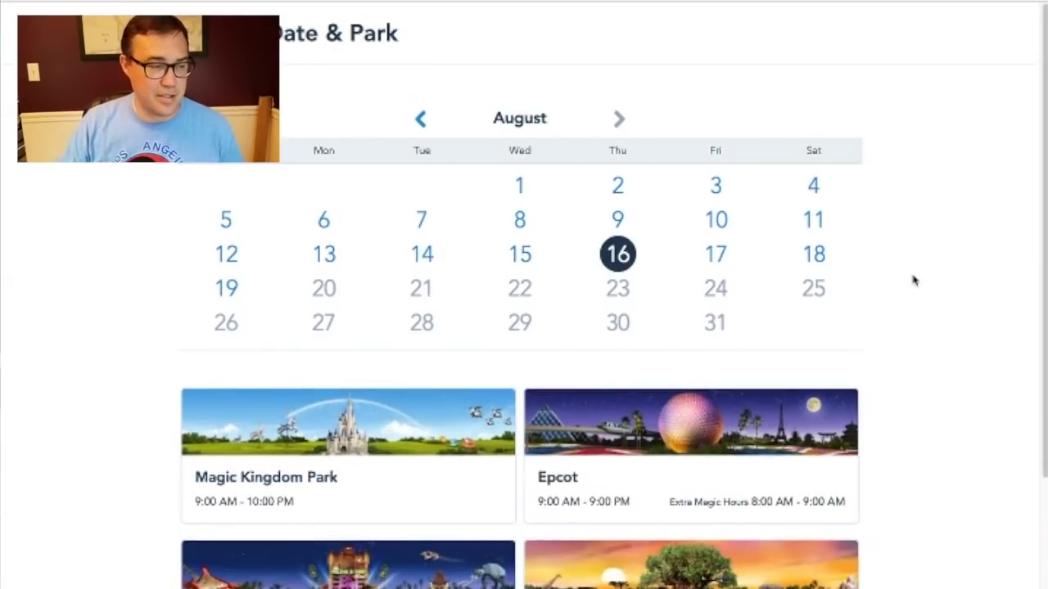
pyautogui.click(401, 452)
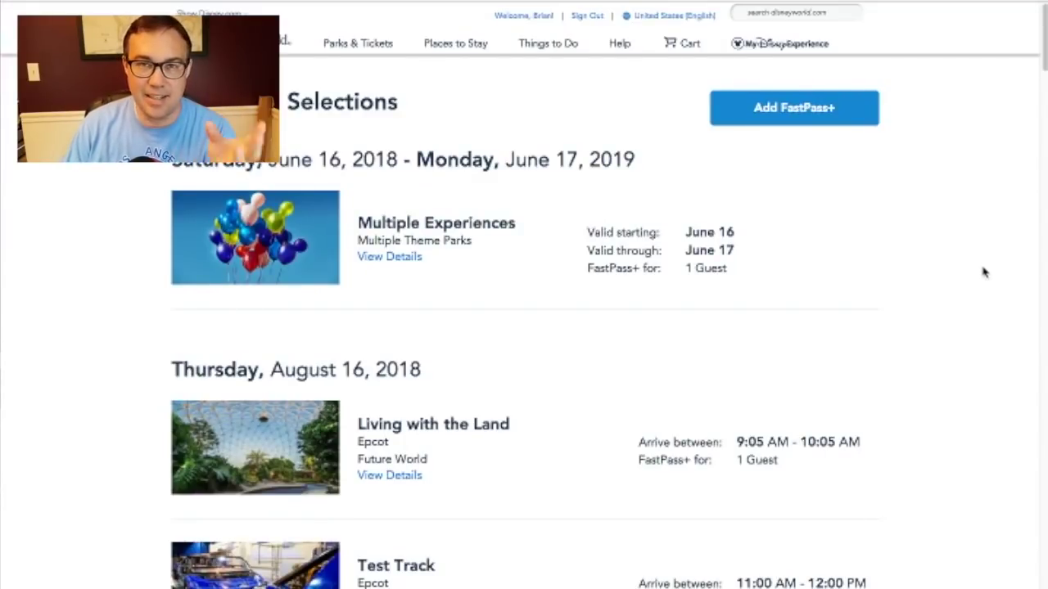
pyautogui.scroll(-1, 965, 359)
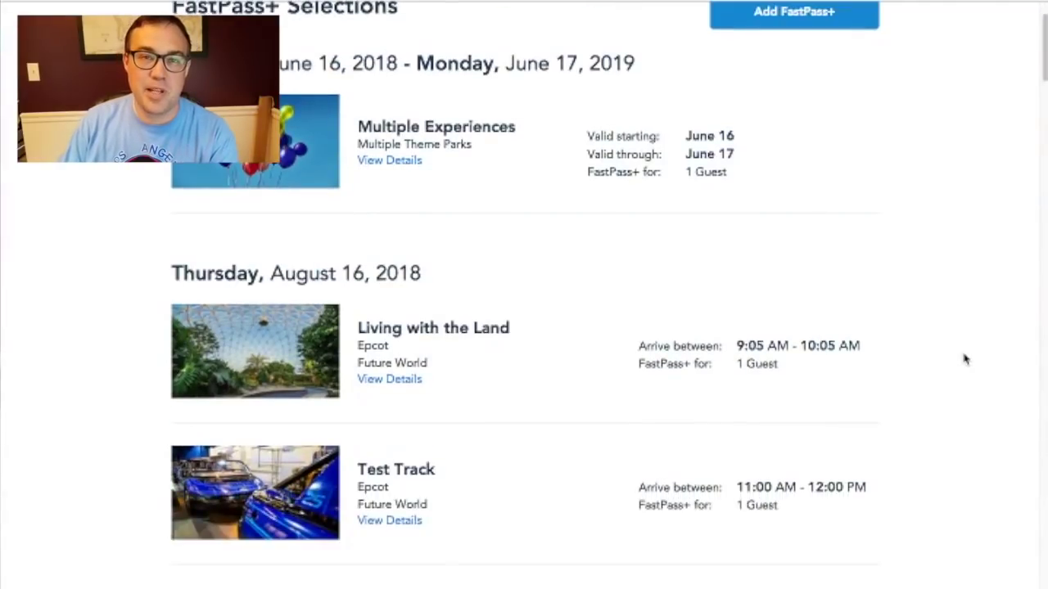